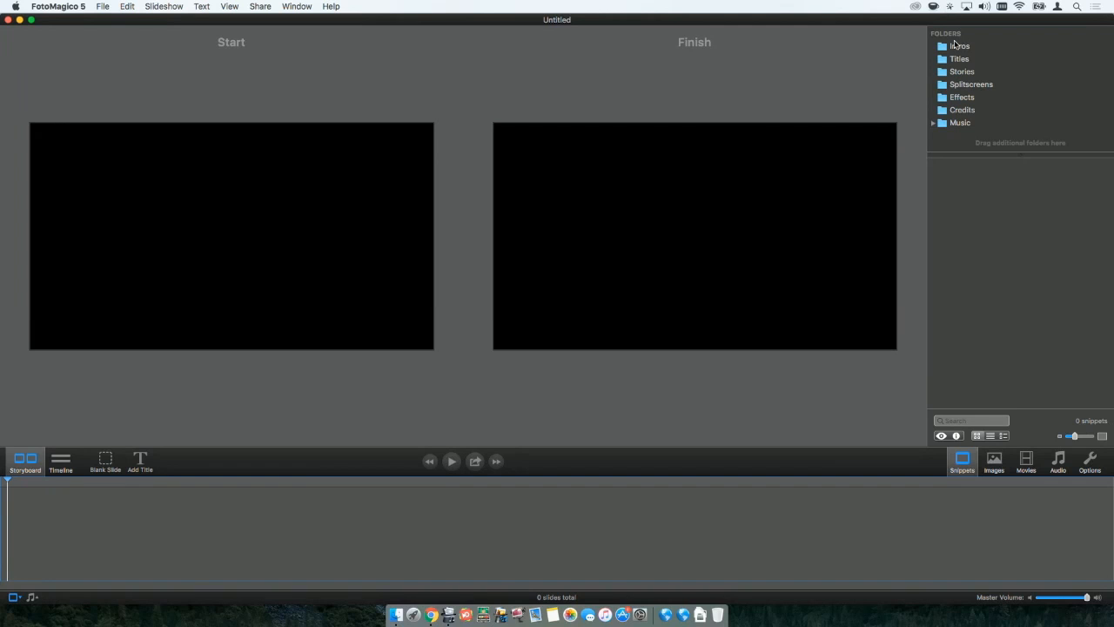
Look through the snippets in the Intros, Titles, Stories, Splitscreens, Effects and Credits folders.
{"action": "left_click", "coordinate": [955, 45]}
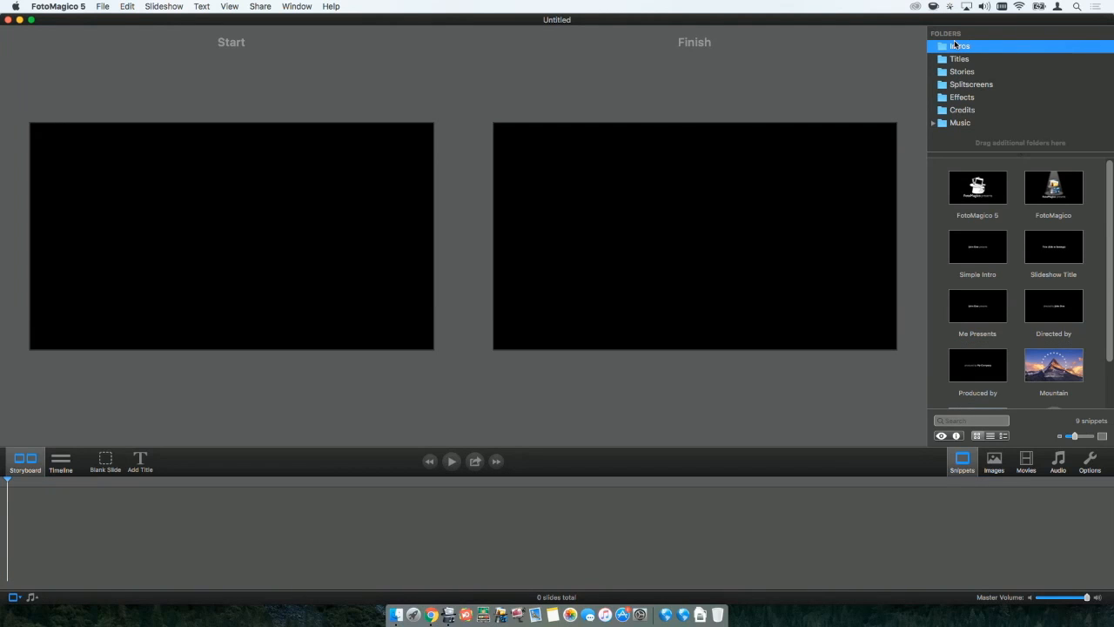
{"action": "left_click", "coordinate": [959, 58]}
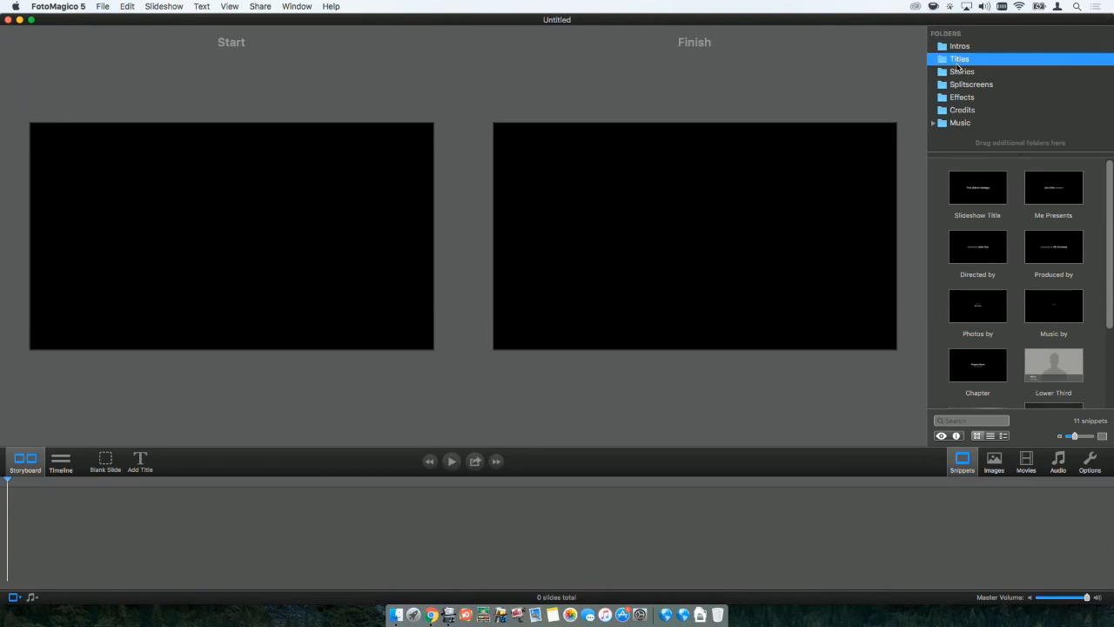
{"action": "left_click", "coordinate": [957, 68]}
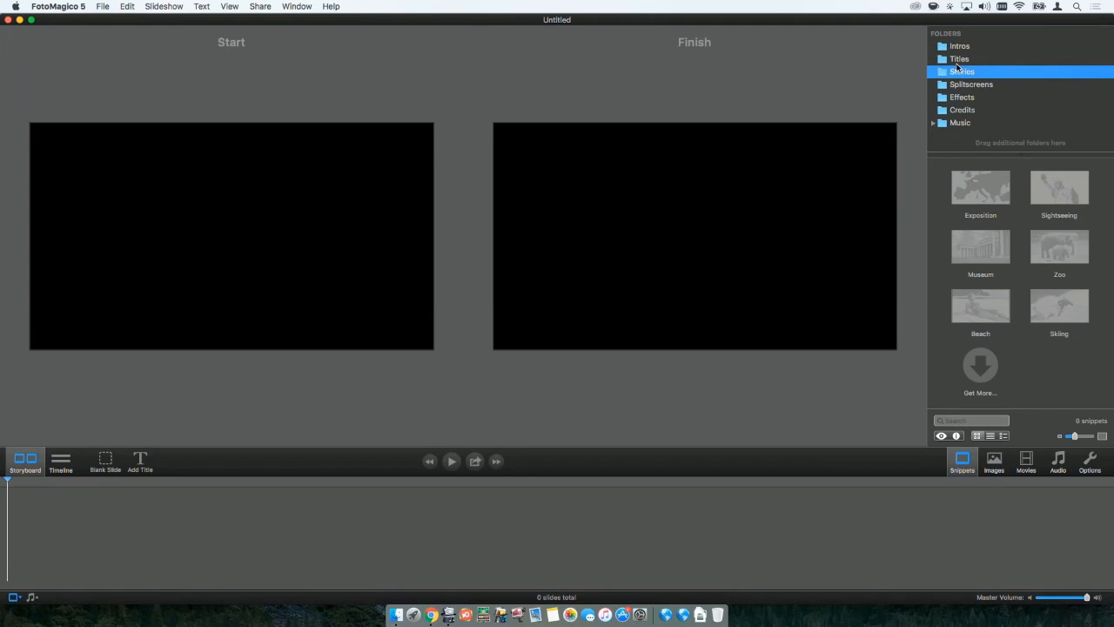
{"action": "key", "text": "Down"}
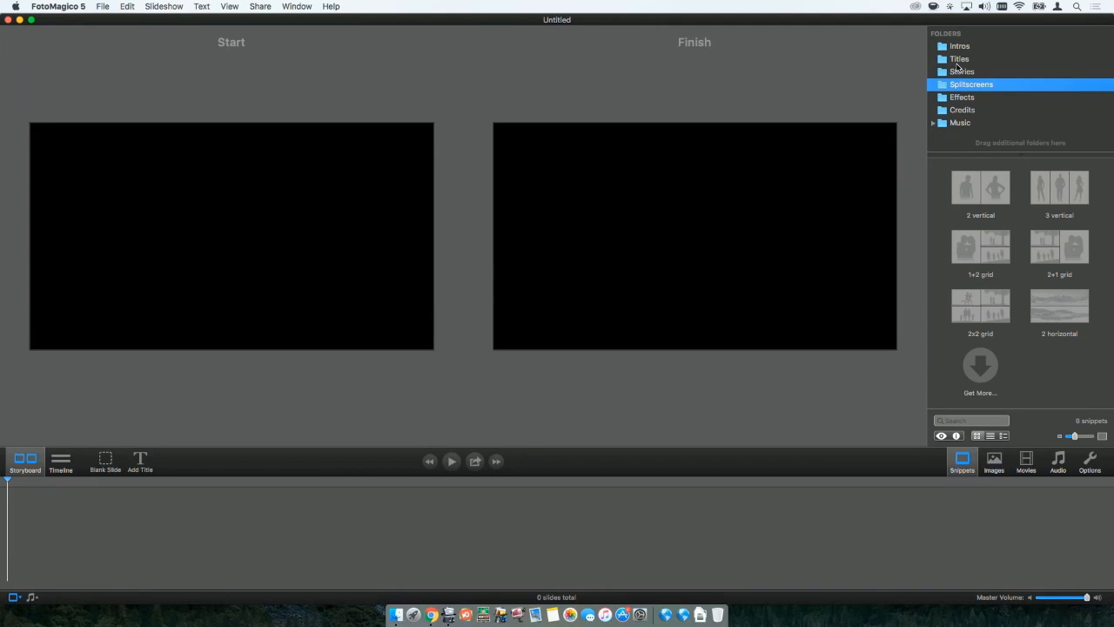
{"action": "key", "text": "Down"}
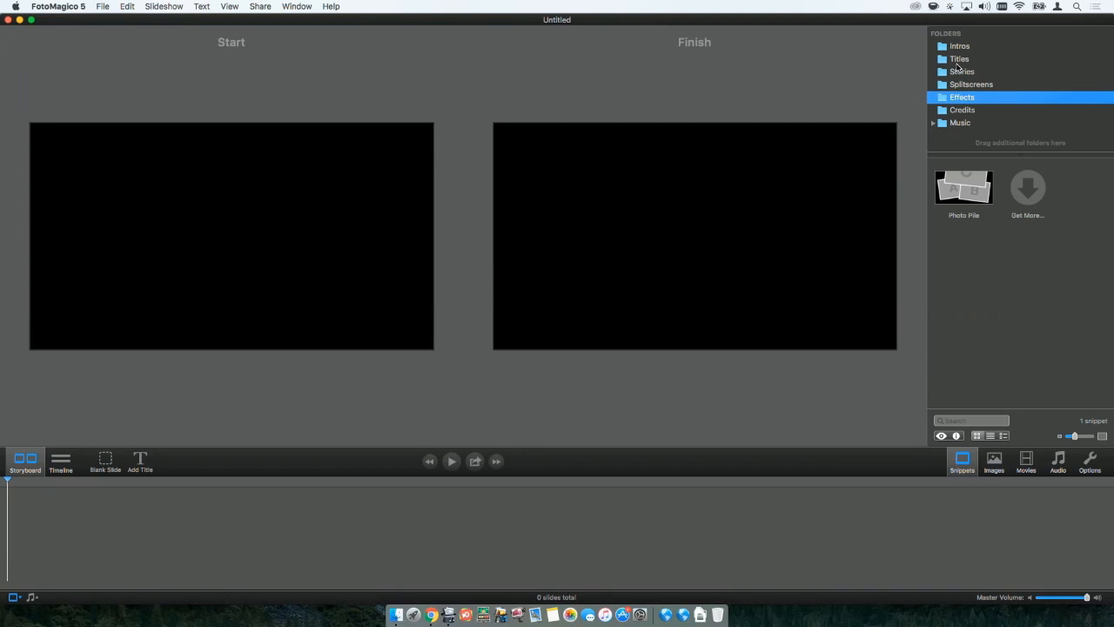
{"action": "key", "text": "Down"}
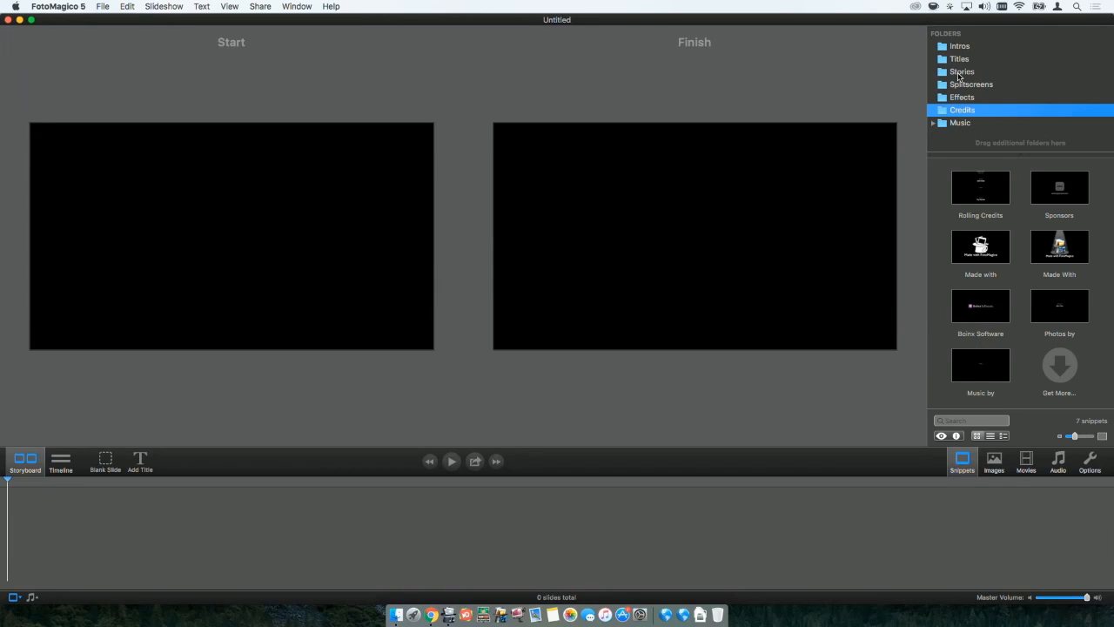
Add the Sightseeing story snippet from the Stories folder to the empty storyboard.
{"action": "left_click", "coordinate": [959, 77]}
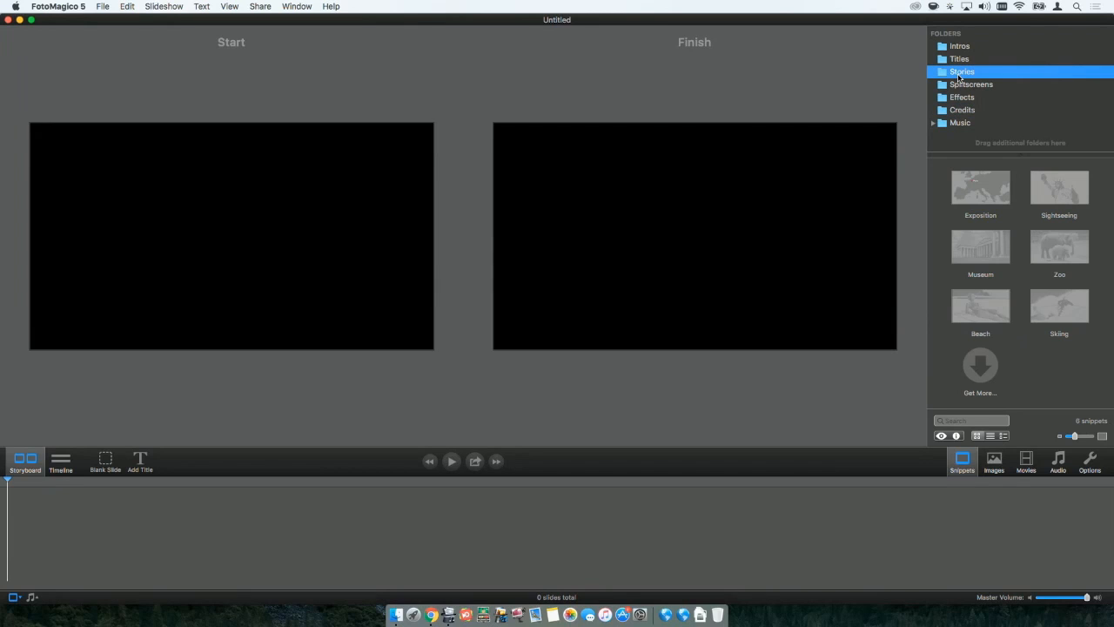
{"action": "left_click", "coordinate": [1061, 195]}
{"action": "left_click_drag", "start_coordinate": [1061, 195], "coordinate": [316, 531]}
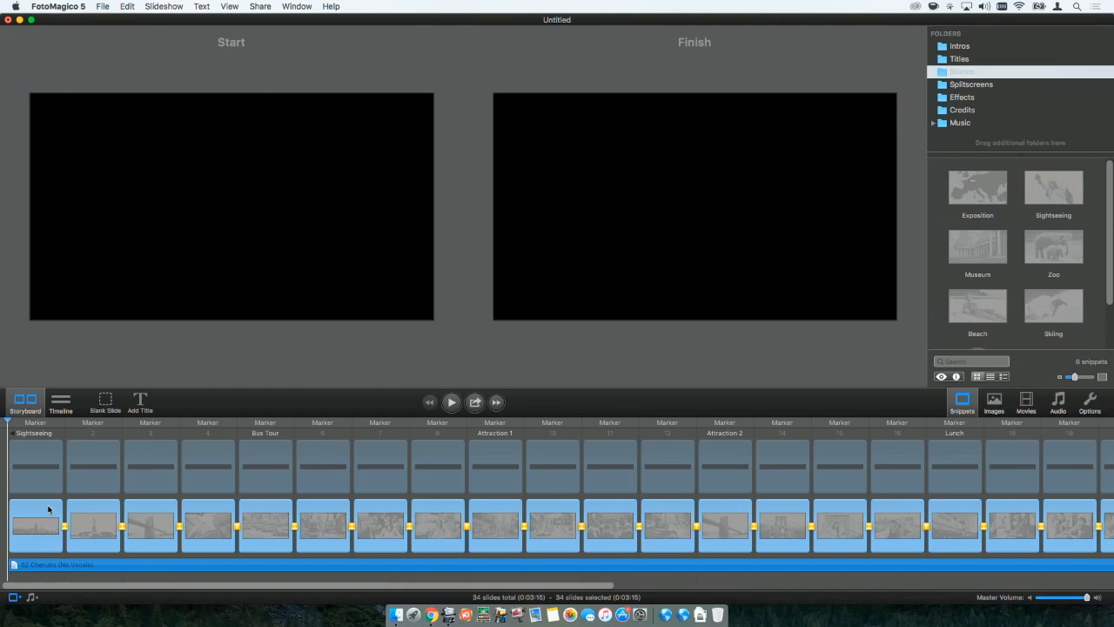
Replace the City Skyline placeholder on the first slide with the Peru 01 image from the Photos library.
{"action": "left_click", "coordinate": [46, 576]}
{"action": "left_click", "coordinate": [38, 539]}
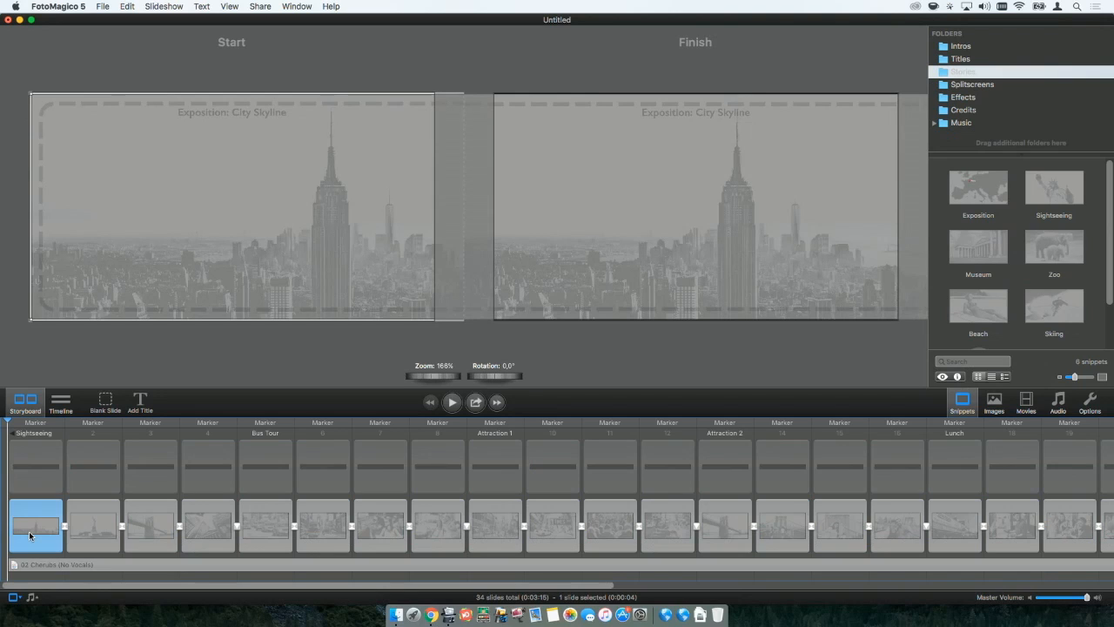
{"action": "left_click", "coordinate": [995, 401]}
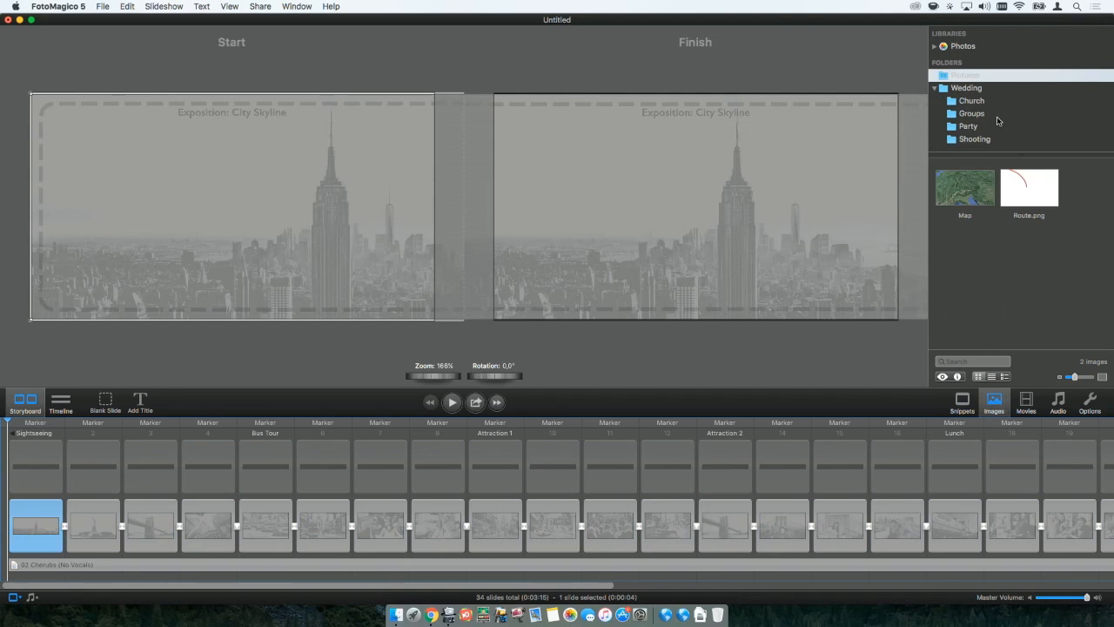
{"action": "left_click", "coordinate": [966, 47]}
{"action": "scroll", "coordinate": [1000, 234], "scroll_direction": "down", "scroll_amount": 3}
{"action": "scroll", "coordinate": [1000, 234], "scroll_direction": "up", "scroll_amount": 3}
{"action": "scroll", "coordinate": [999, 234], "scroll_direction": "down", "scroll_amount": 5}
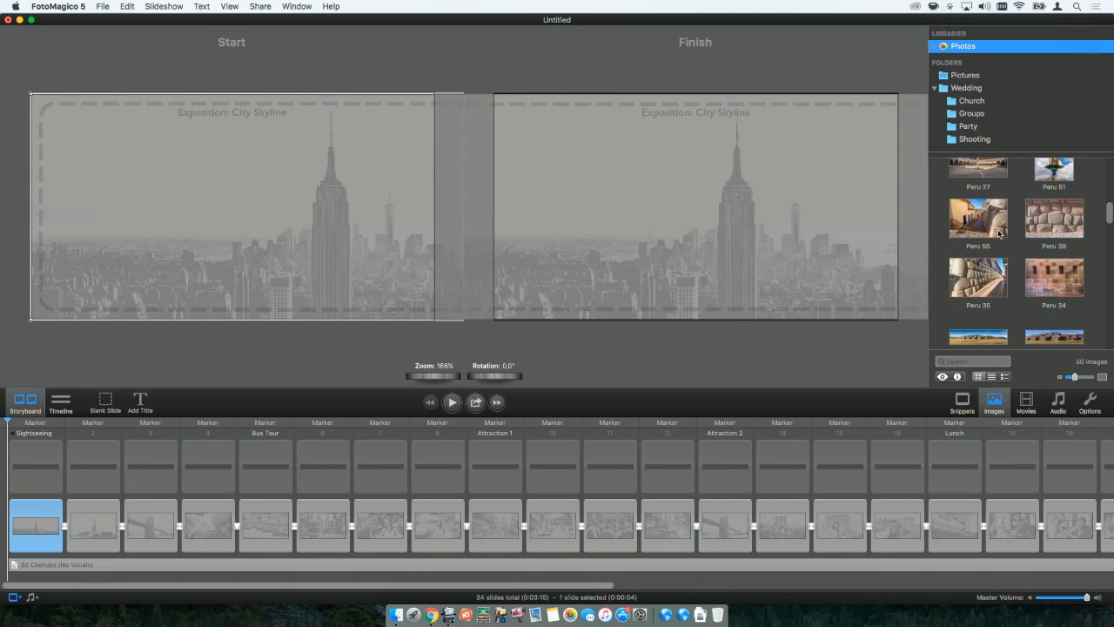
{"action": "scroll", "coordinate": [998, 231], "scroll_direction": "down", "scroll_amount": 3}
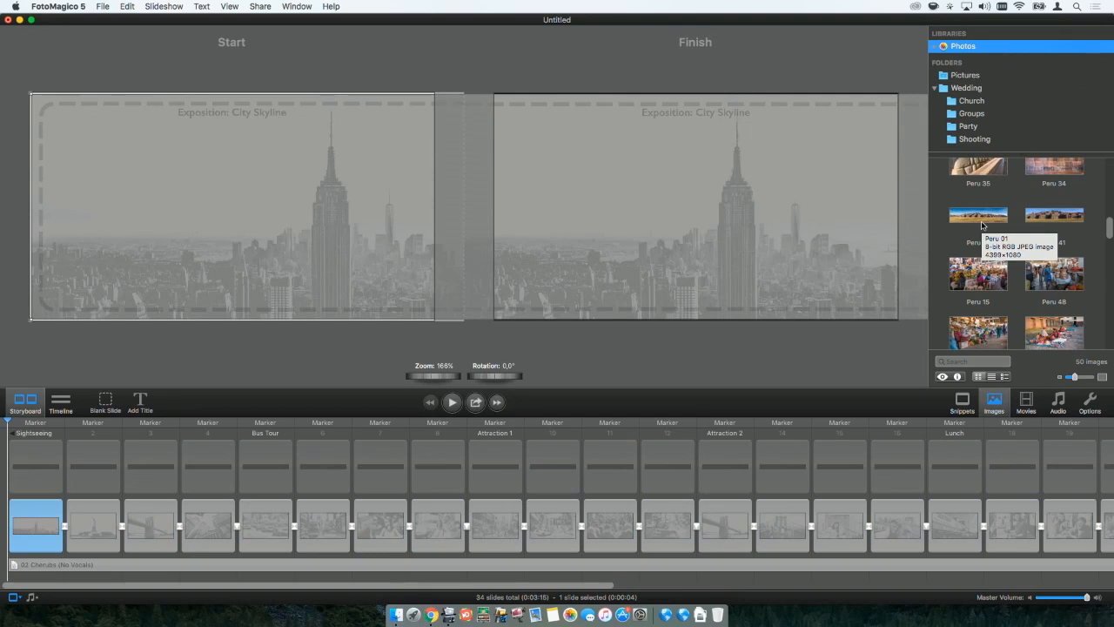
{"action": "left_click_drag", "start_coordinate": [982, 226], "coordinate": [52, 535]}
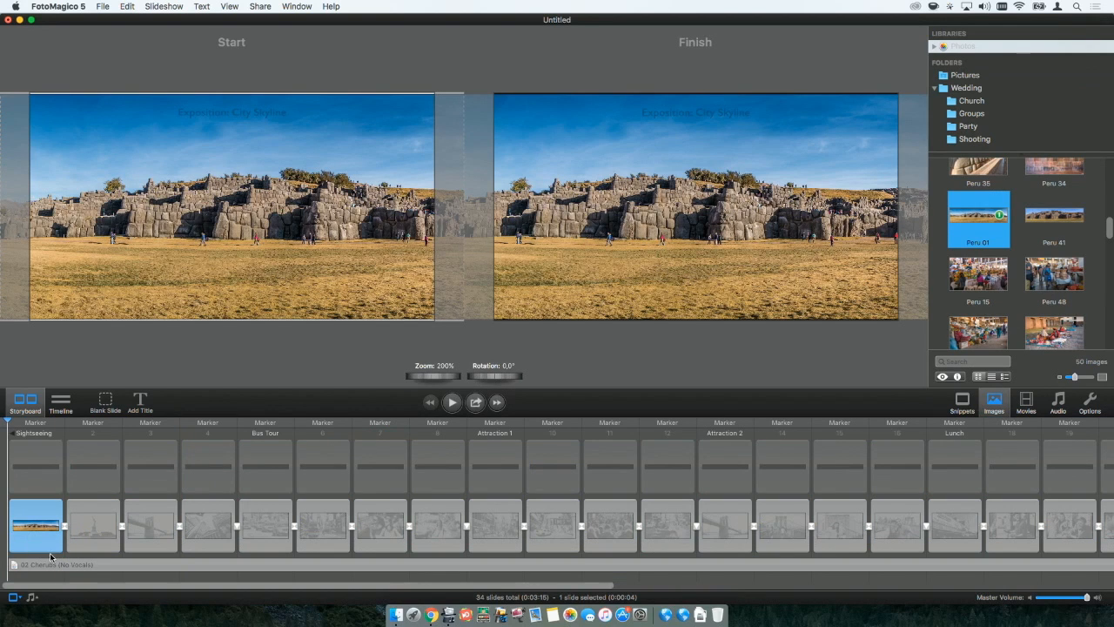
Replace the important landmark placeholder on the second slide with the Peru 20 fountain photo.
{"action": "left_click", "coordinate": [87, 533]}
{"action": "scroll", "coordinate": [1055, 248], "scroll_direction": "up", "scroll_amount": 5}
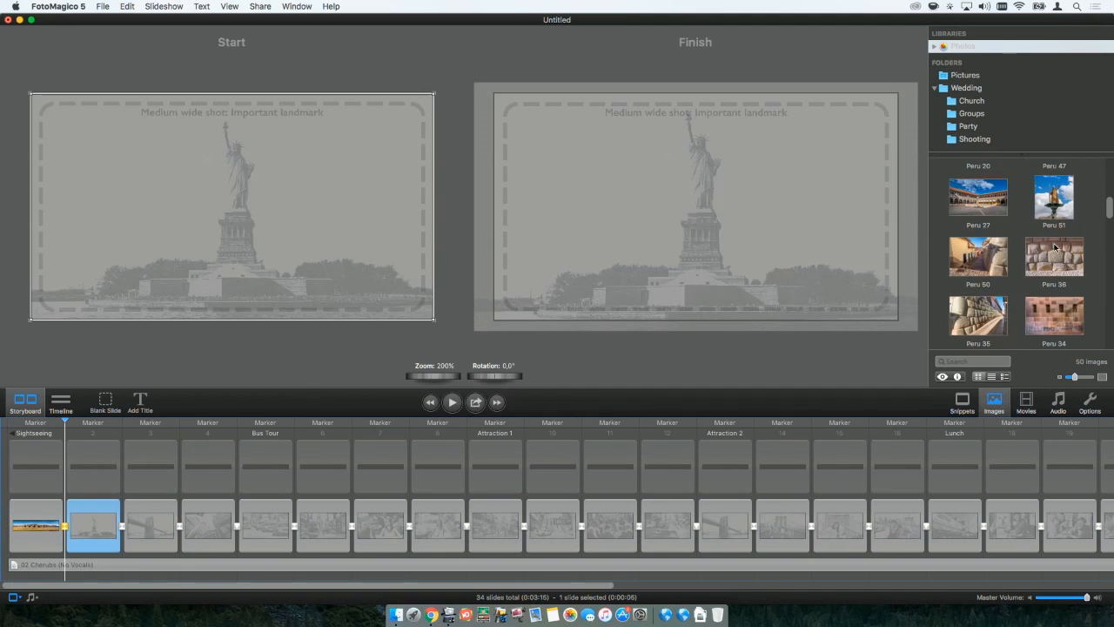
{"action": "left_click_drag", "start_coordinate": [978, 269], "coordinate": [739, 203]}
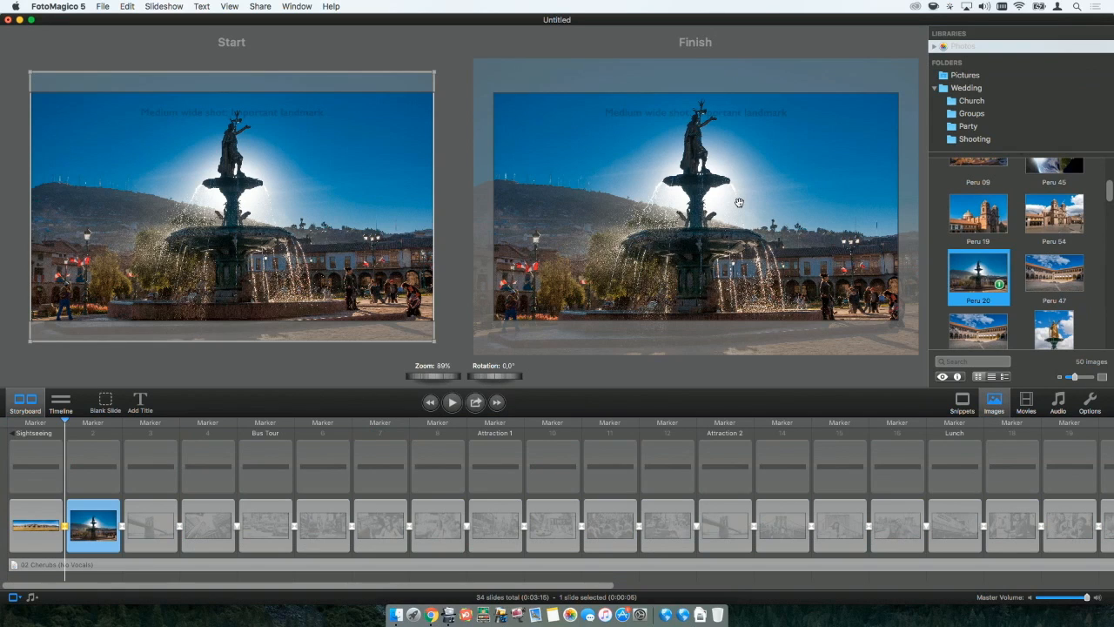
Fill the placeholders of slides 3 to 8 with the six consecutive library photos from Peru 27 to Peru 34.
{"action": "scroll", "coordinate": [994, 253], "scroll_direction": "down", "scroll_amount": 3}
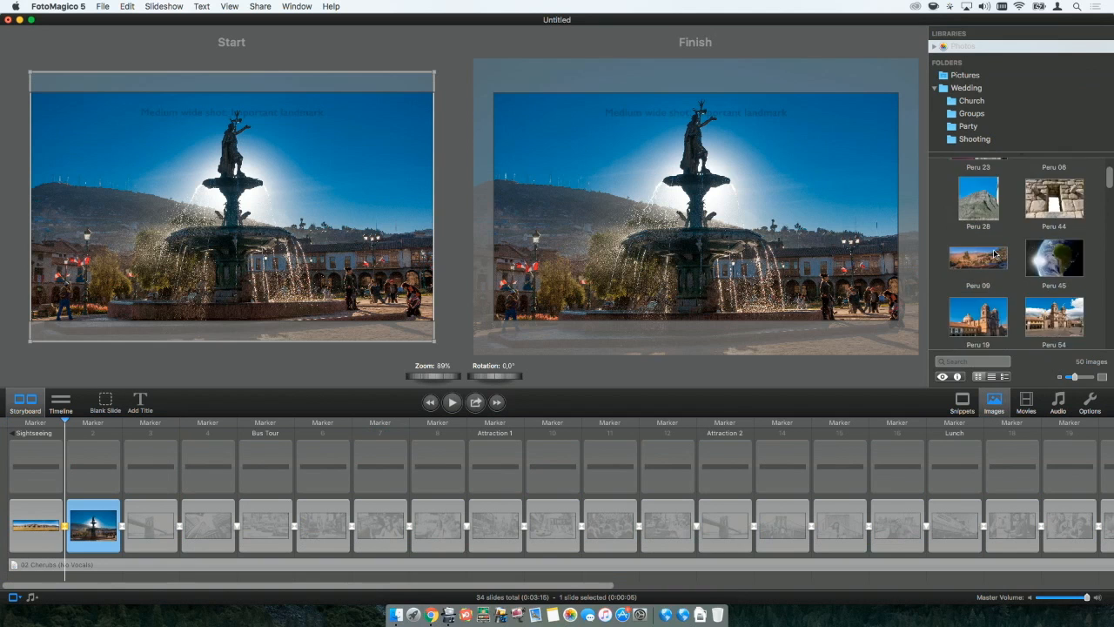
{"action": "left_click", "coordinate": [994, 256]}
{"action": "scroll", "coordinate": [992, 227], "scroll_direction": "down", "scroll_amount": 4}
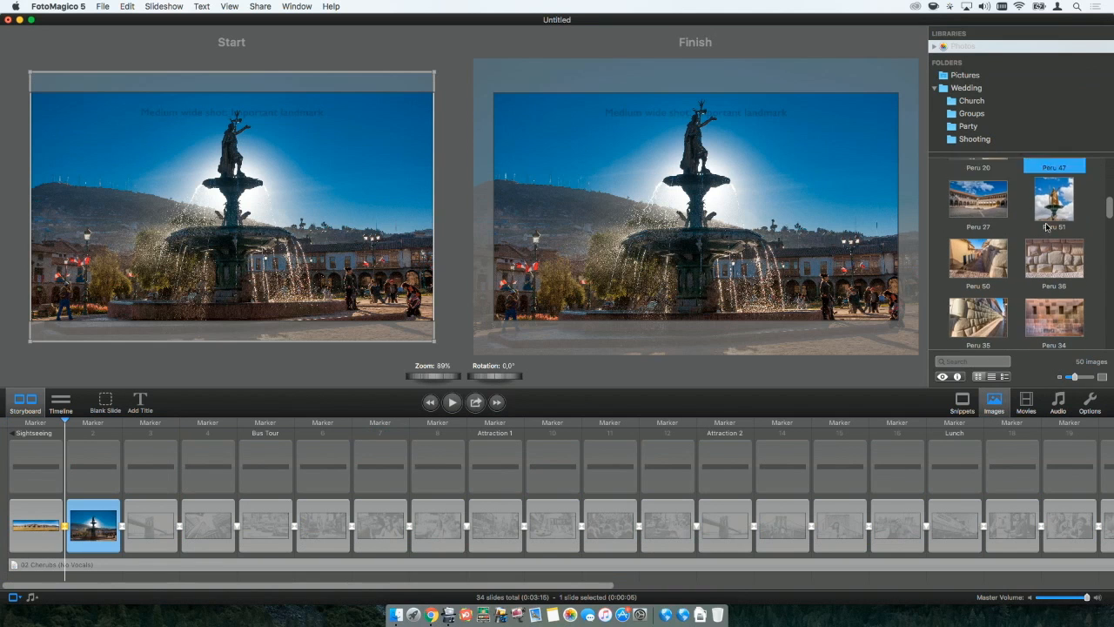
{"action": "scroll", "coordinate": [990, 209], "scroll_direction": "down", "scroll_amount": 2}
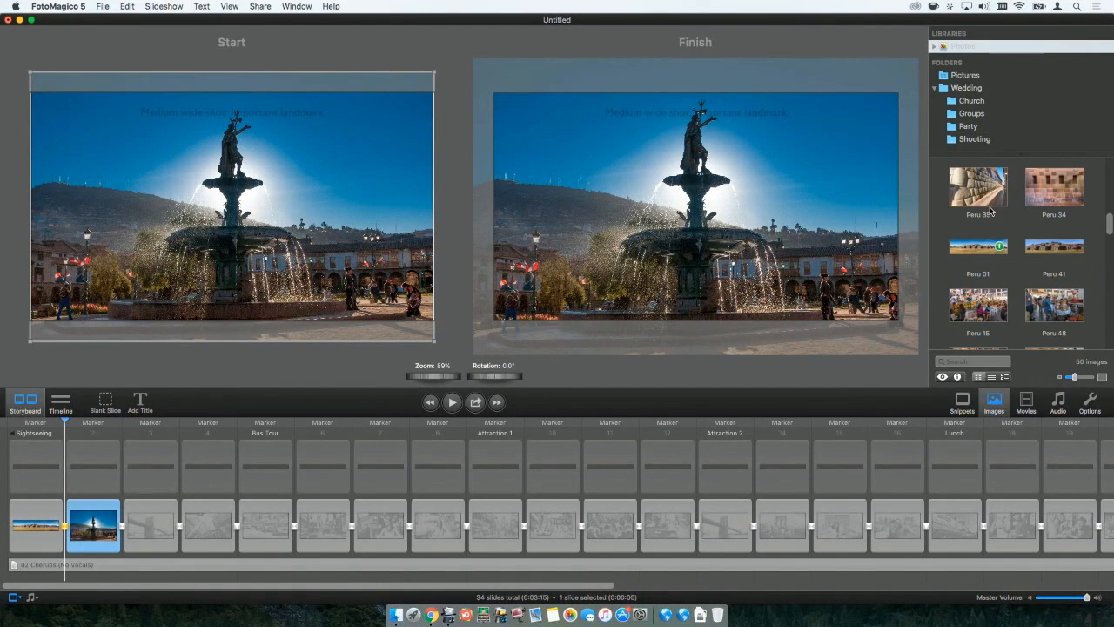
{"action": "left_click", "coordinate": [1050, 201], "text": "shift"}
{"action": "left_click_drag", "start_coordinate": [1049, 201], "coordinate": [172, 515]}
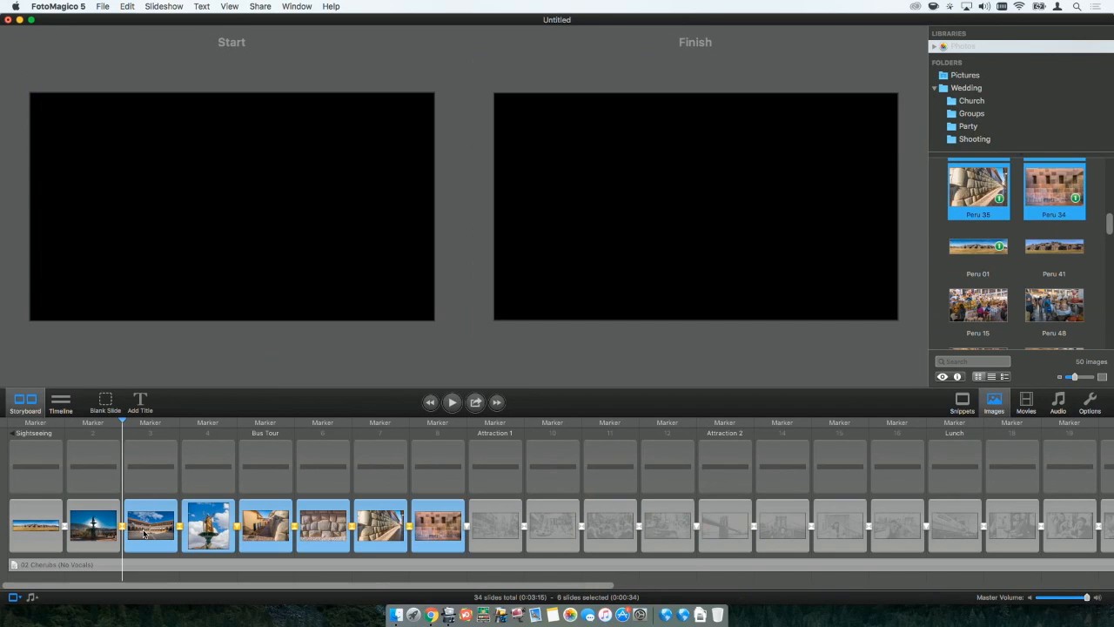
Play the slideshow from the beginning to preview the filled slides, and halt the playback.
{"action": "left_click", "coordinate": [430, 402]}
{"action": "left_click", "coordinate": [445, 407]}
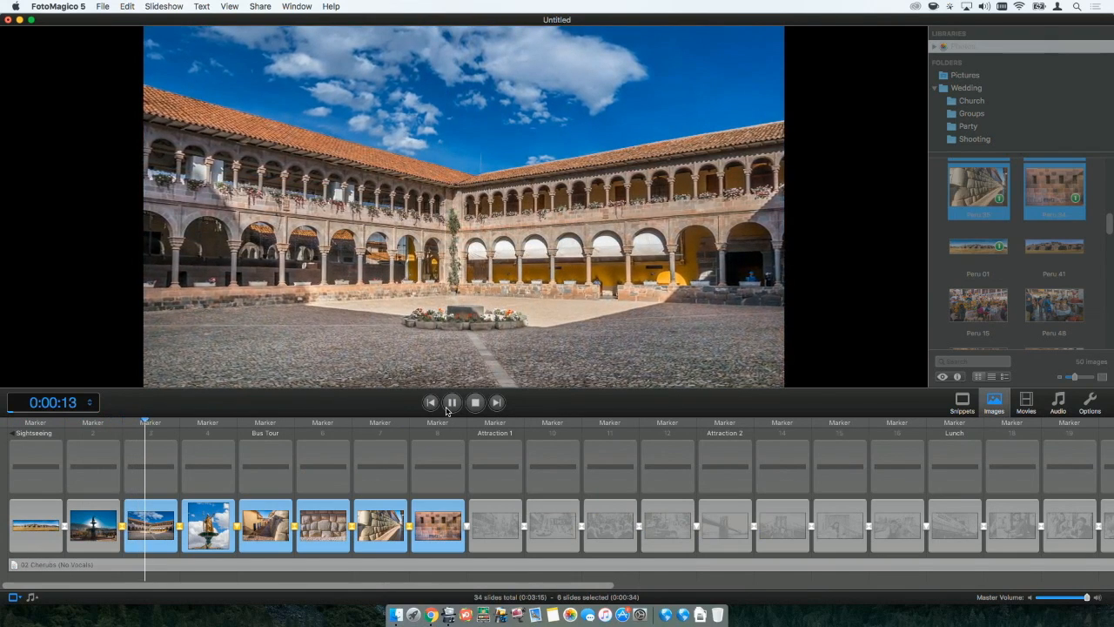
{"action": "left_click", "coordinate": [449, 406]}
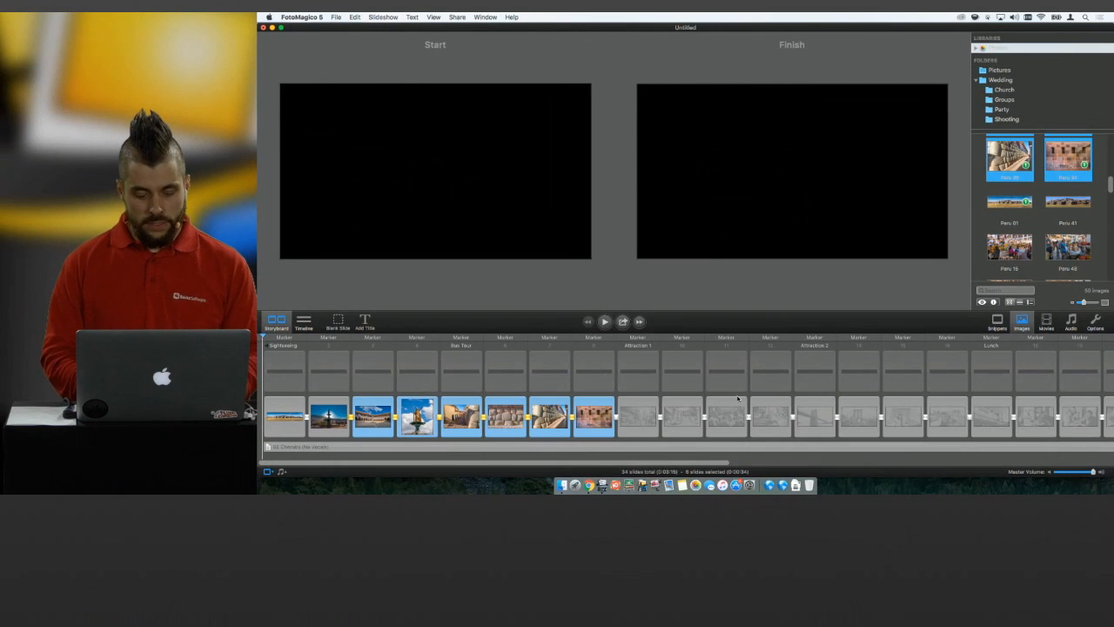
Select all slides of the Sightseeing story and delete them from the storyboard.
{"action": "left_click", "coordinate": [636, 425]}
{"action": "key", "text": "super+a"}
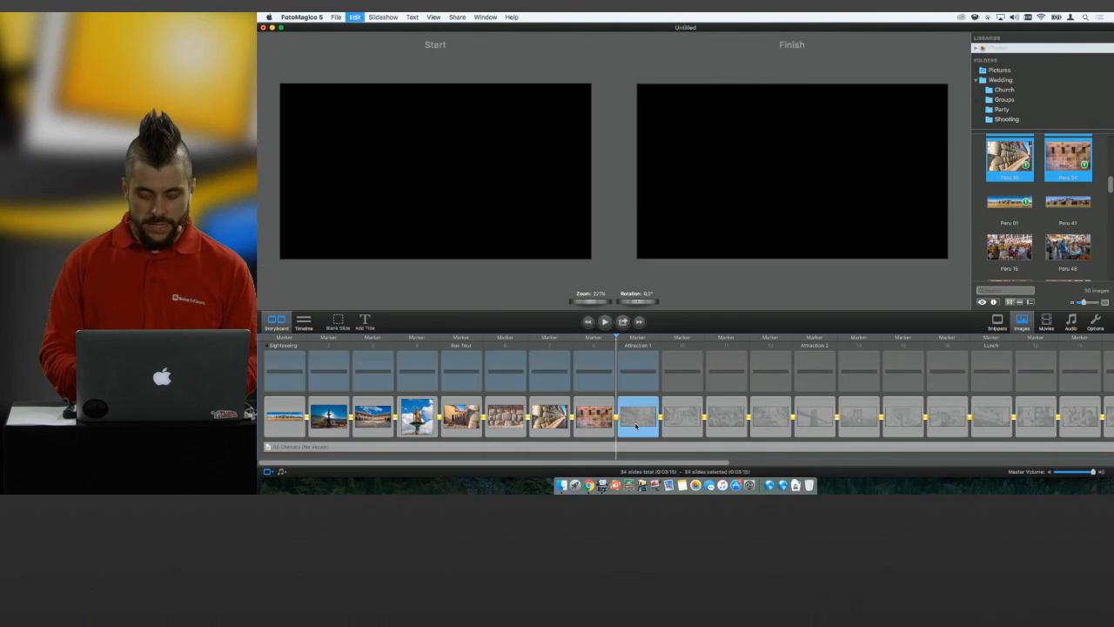
{"action": "key", "text": "BackSpace"}
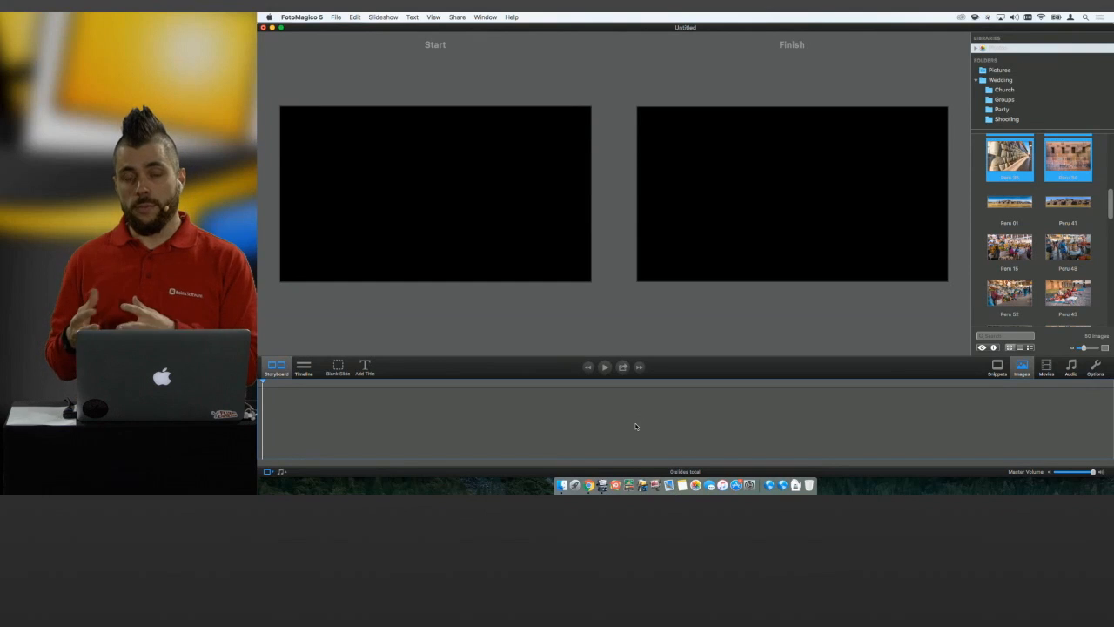
Add the Already There snippet from the Cheerful music folder to the storyboard and review its closing music credit slide.
{"action": "left_click", "coordinate": [997, 369]}
{"action": "left_click", "coordinate": [992, 107]}
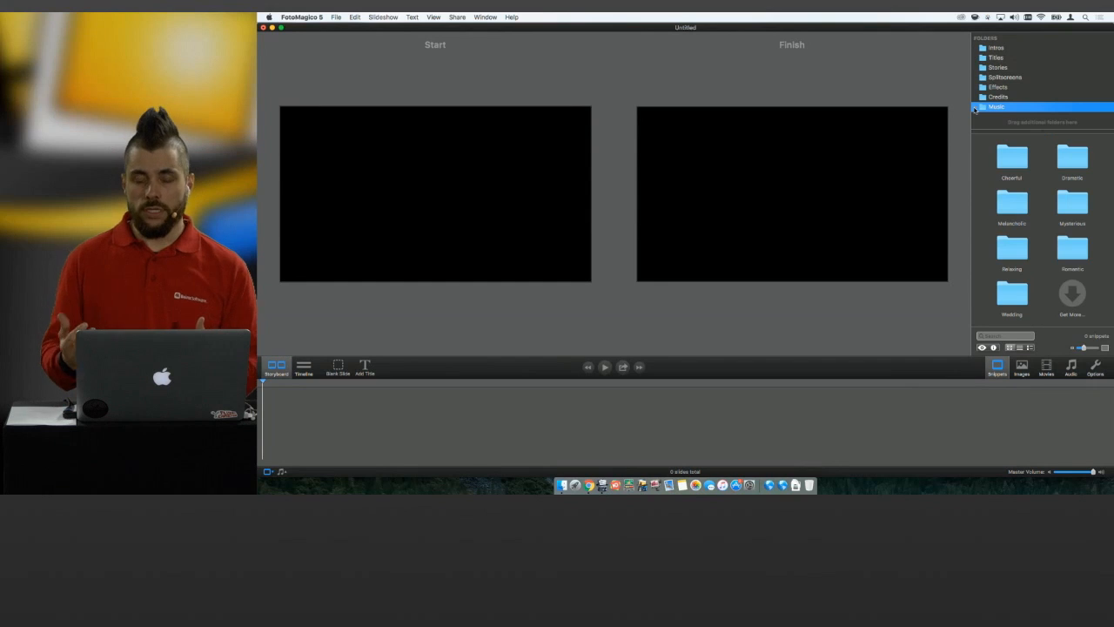
{"action": "double_click", "coordinate": [1016, 160]}
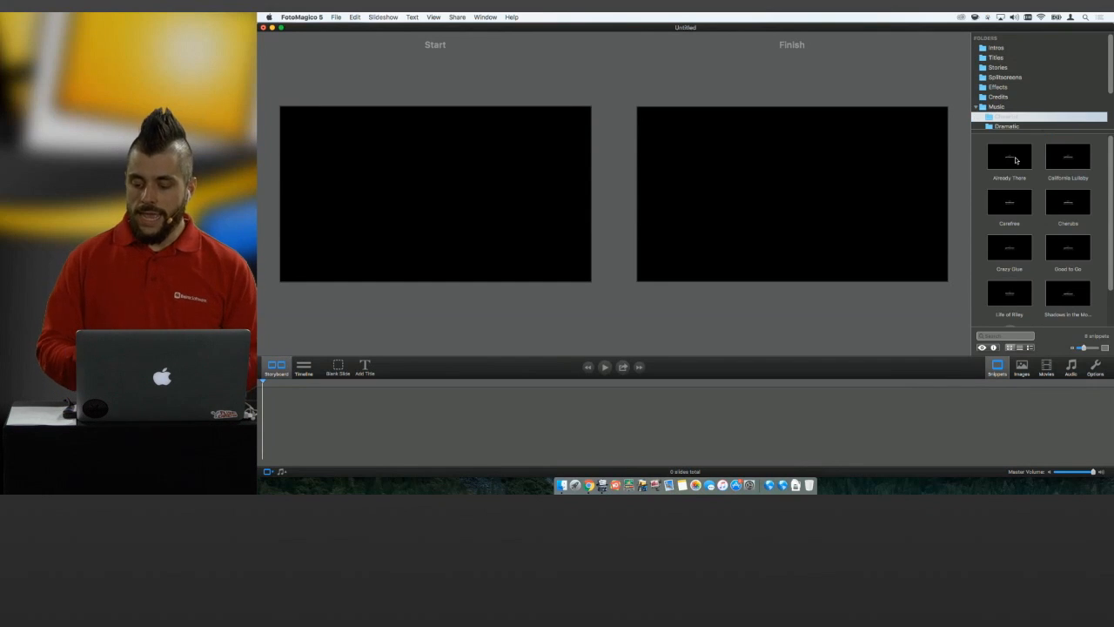
{"action": "scroll", "coordinate": [1015, 160], "scroll_direction": "down", "scroll_amount": 2}
{"action": "scroll", "coordinate": [1015, 160], "scroll_direction": "up", "scroll_amount": 2}
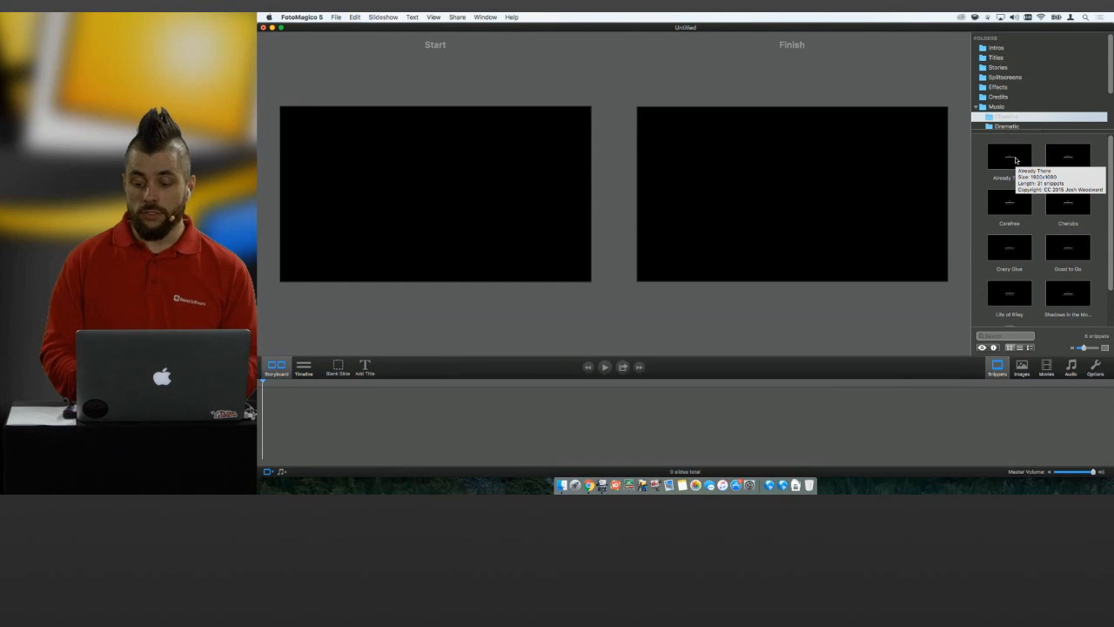
{"action": "mouse_move", "coordinate": [1014, 161]}
{"action": "left_mouse_down"}
{"action": "mouse_move", "coordinate": [784, 278]}
{"action": "mouse_move", "coordinate": [445, 421]}
{"action": "left_mouse_up"}
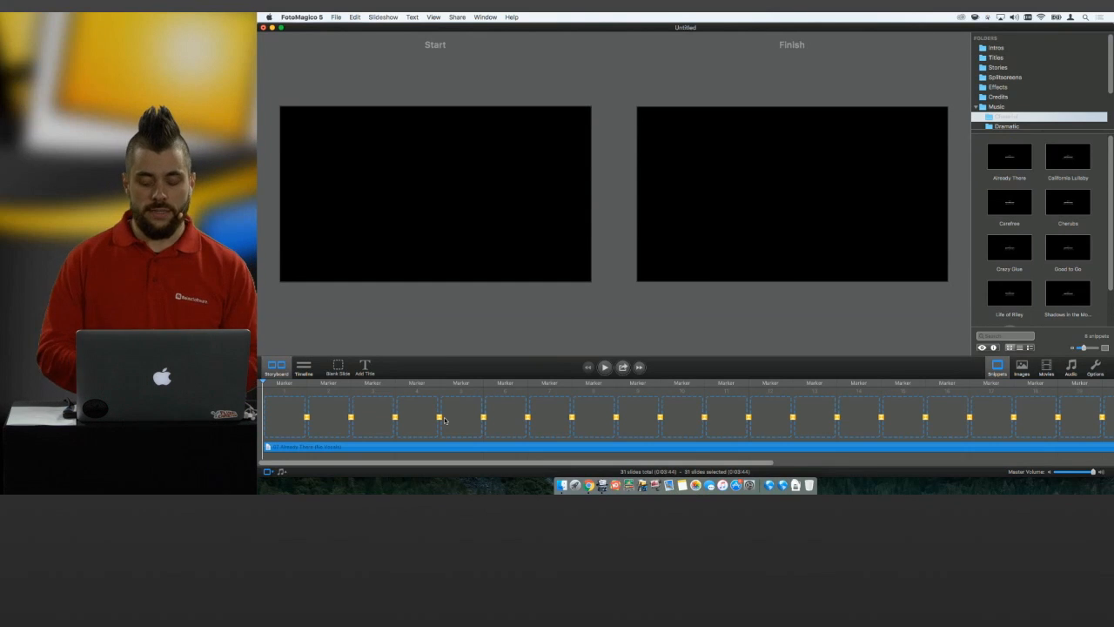
{"action": "left_click_drag", "start_coordinate": [592, 462], "coordinate": [966, 463]}
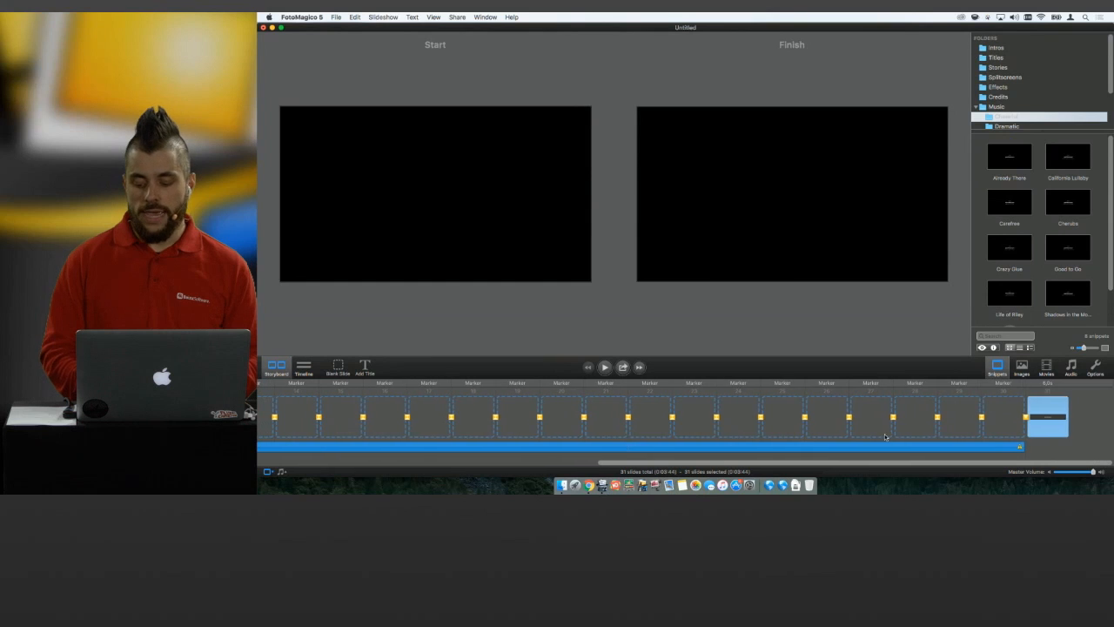
{"action": "left_click", "coordinate": [1071, 427]}
{"action": "left_click", "coordinate": [1062, 428]}
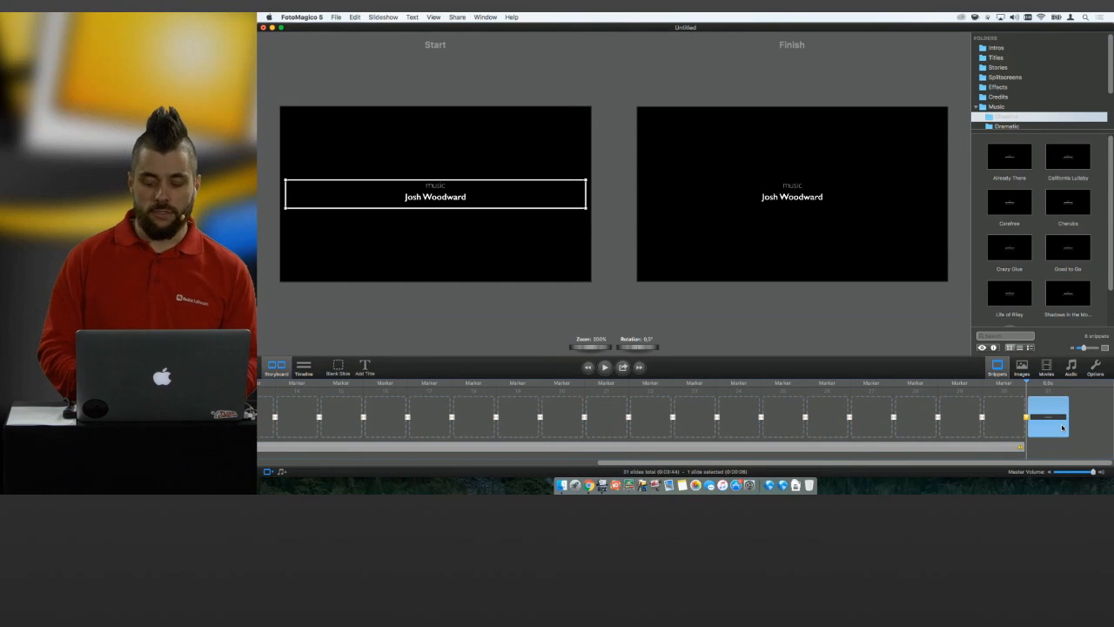
{"action": "scroll", "coordinate": [870, 422], "scroll_direction": "left", "scroll_amount": 10}
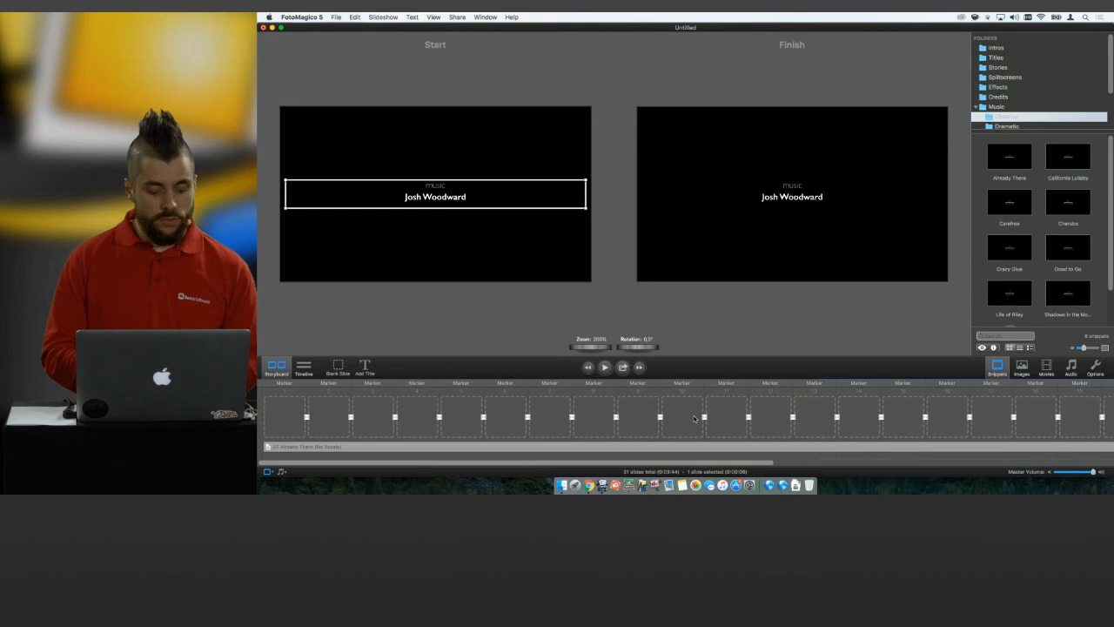
Fill the first ten empty slides with the consecutive photos from Peru 19 to Peru 34, and preview the slideshow.
{"action": "left_click", "coordinate": [1023, 369]}
{"action": "scroll", "coordinate": [1012, 252], "scroll_direction": "up", "scroll_amount": 5}
{"action": "left_click", "coordinate": [1012, 261]}
{"action": "scroll", "coordinate": [1036, 261], "scroll_direction": "down", "scroll_amount": 5}
{"action": "left_click", "coordinate": [1067, 272]}
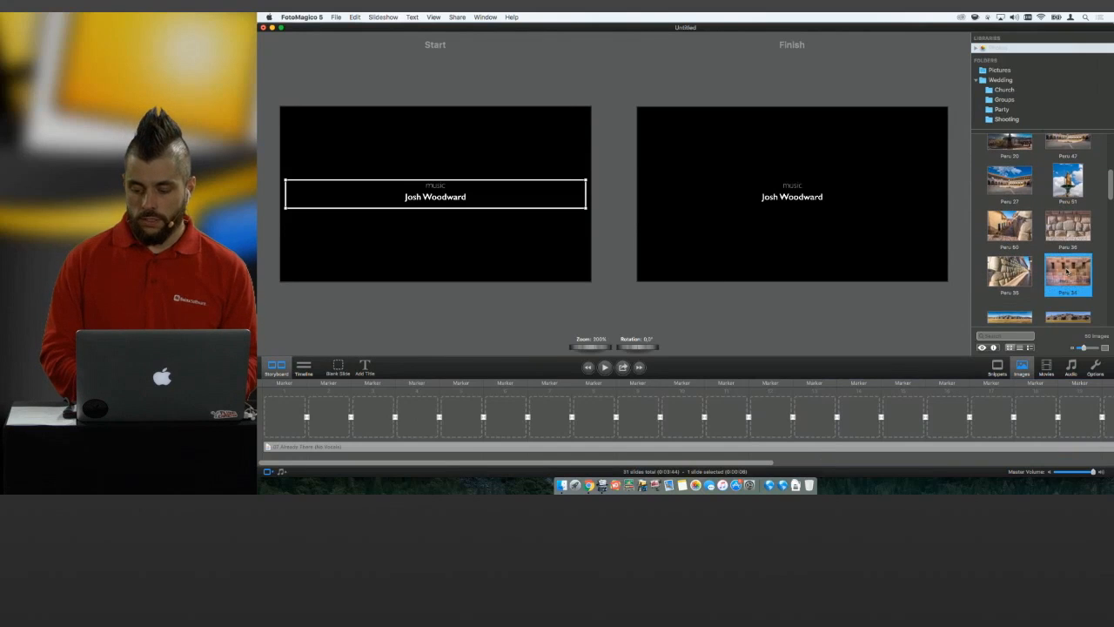
{"action": "scroll", "coordinate": [1067, 272], "scroll_direction": "up", "scroll_amount": 4}
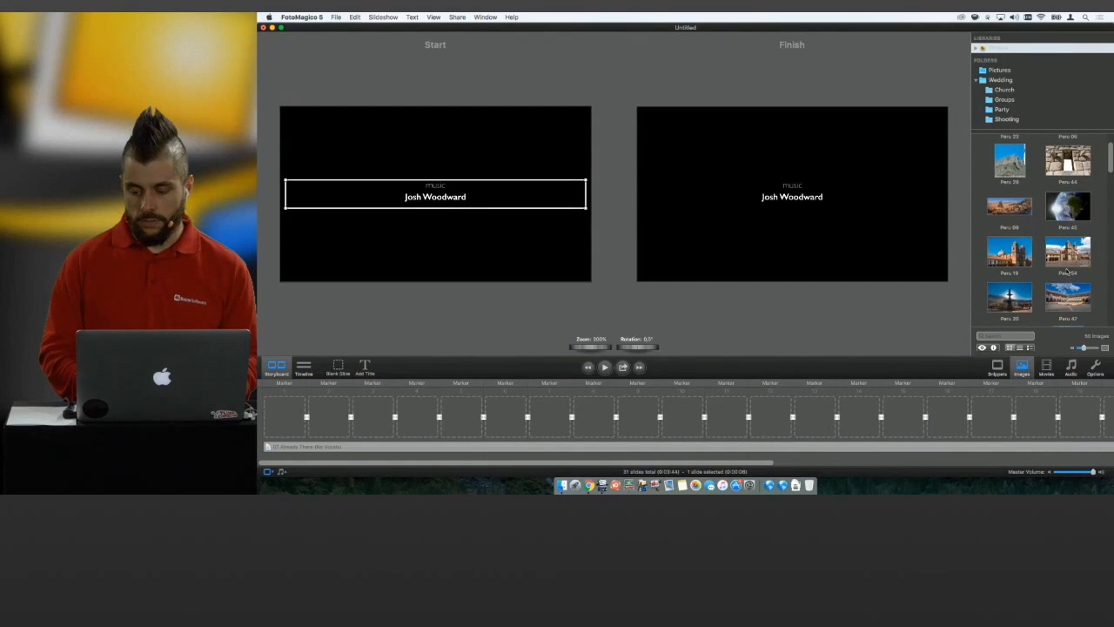
{"action": "left_click", "coordinate": [1010, 253], "text": "shift"}
{"action": "left_click_drag", "start_coordinate": [1010, 253], "coordinate": [284, 407]}
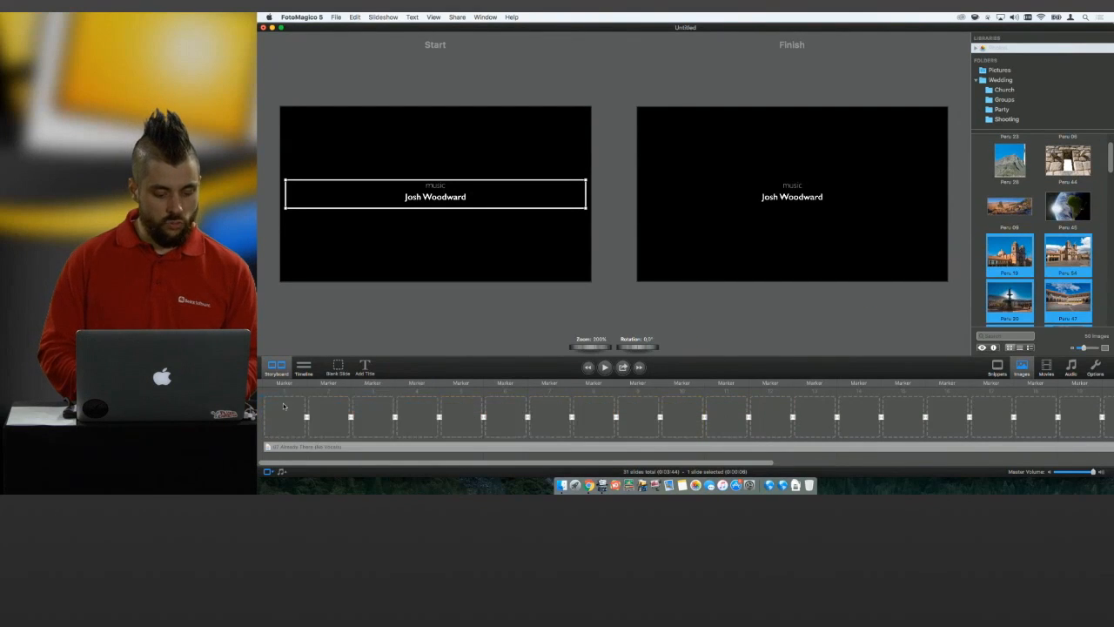
{"action": "left_click", "coordinate": [606, 368]}
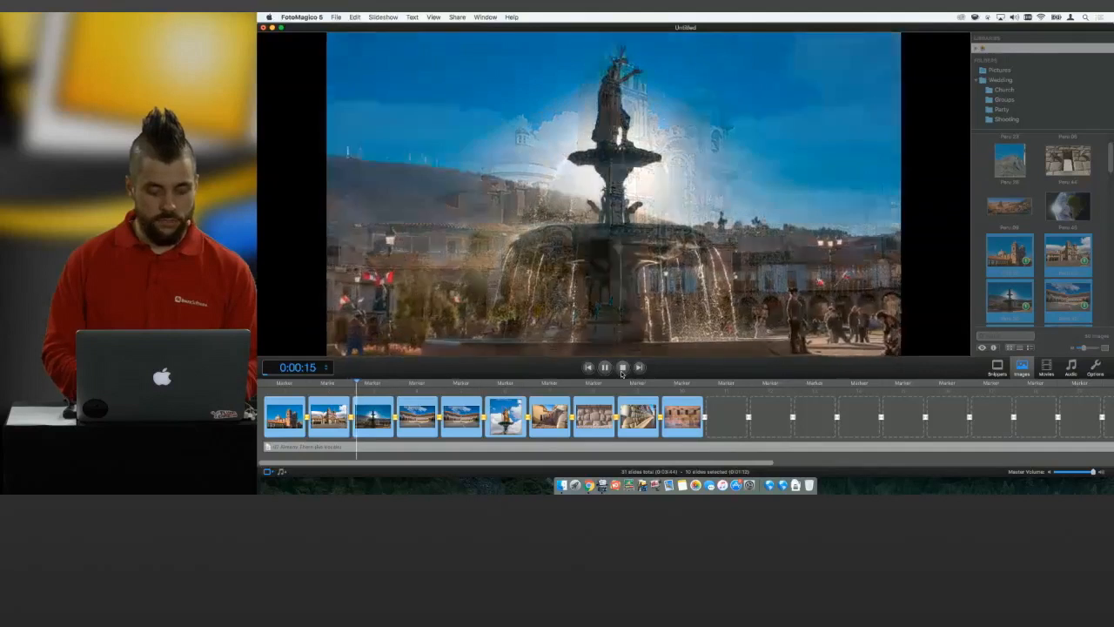
{"action": "left_click", "coordinate": [622, 369]}
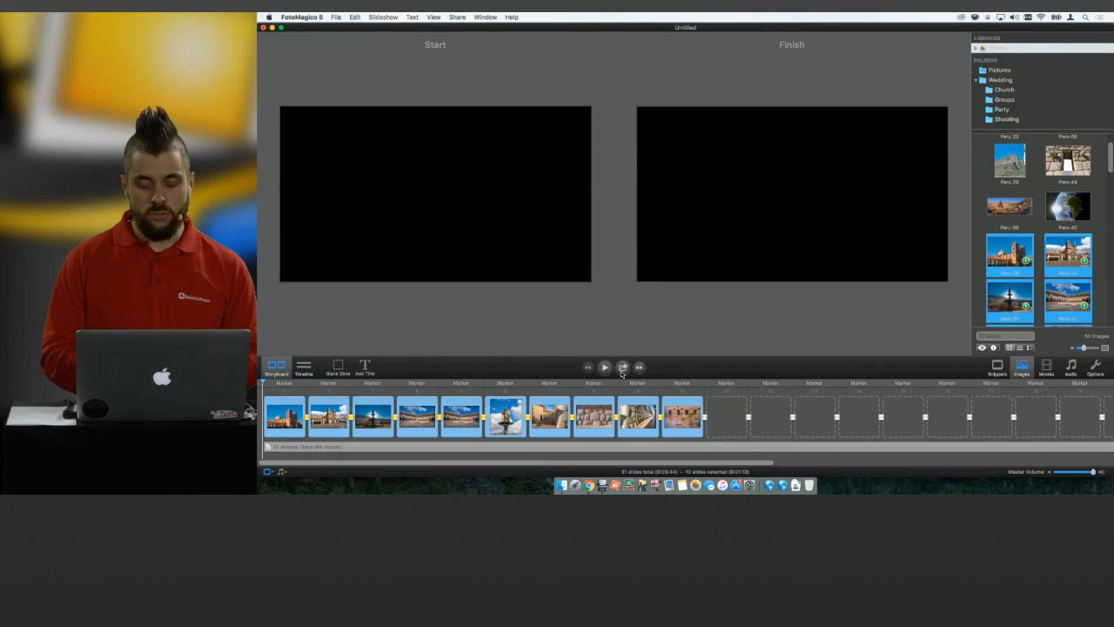
Select all slides in the storyboard and delete them to empty the slideshow.
{"action": "left_click", "coordinate": [734, 424]}
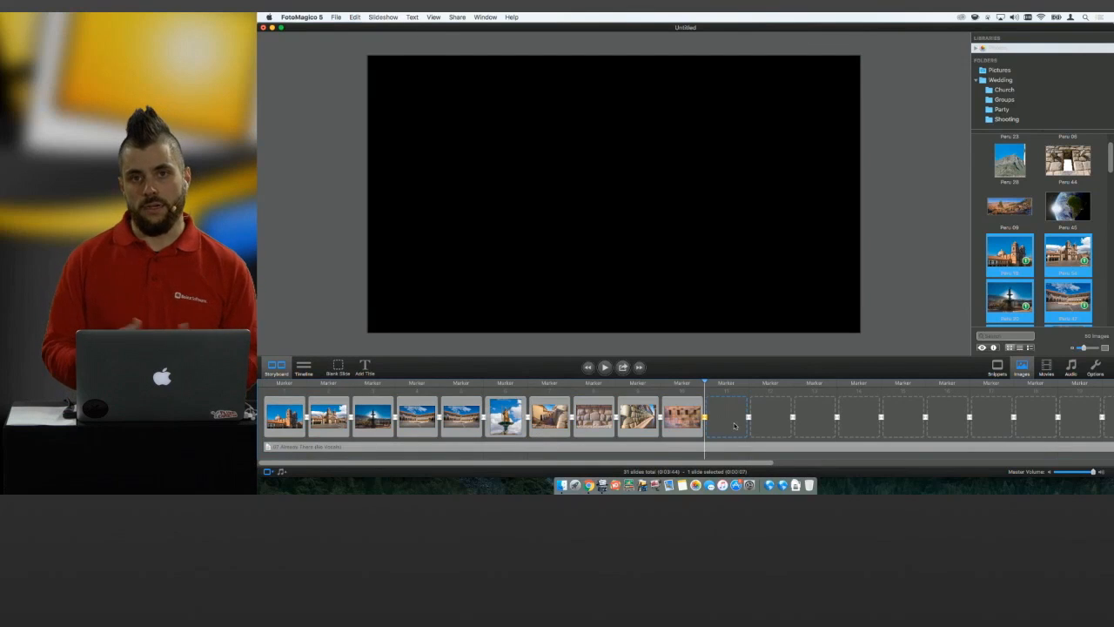
{"action": "key", "text": "super+a"}
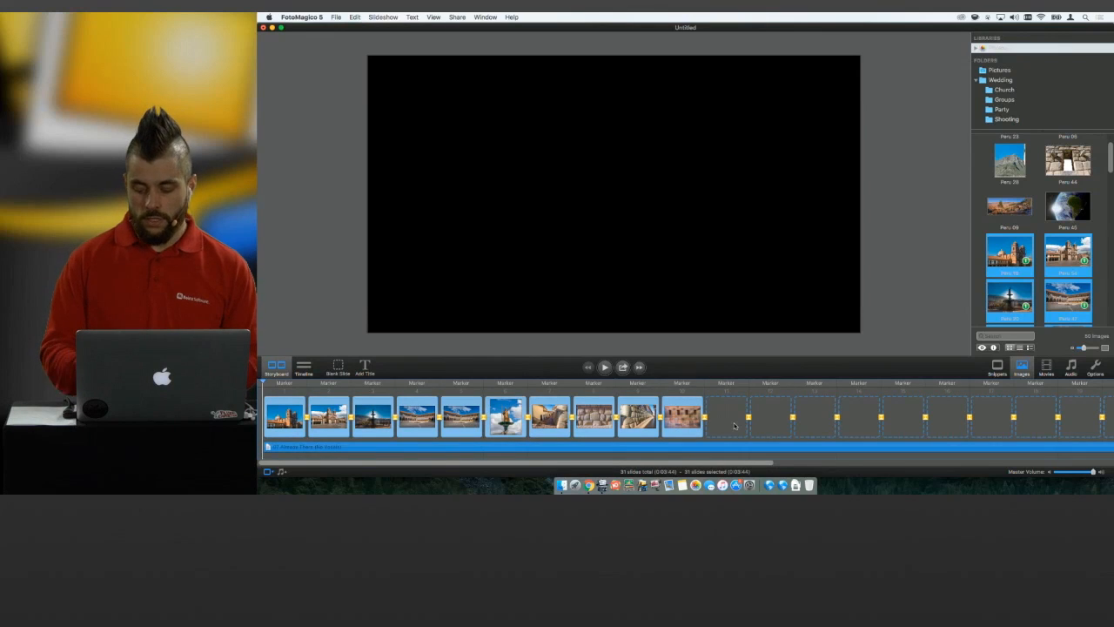
{"action": "key", "text": "Delete"}
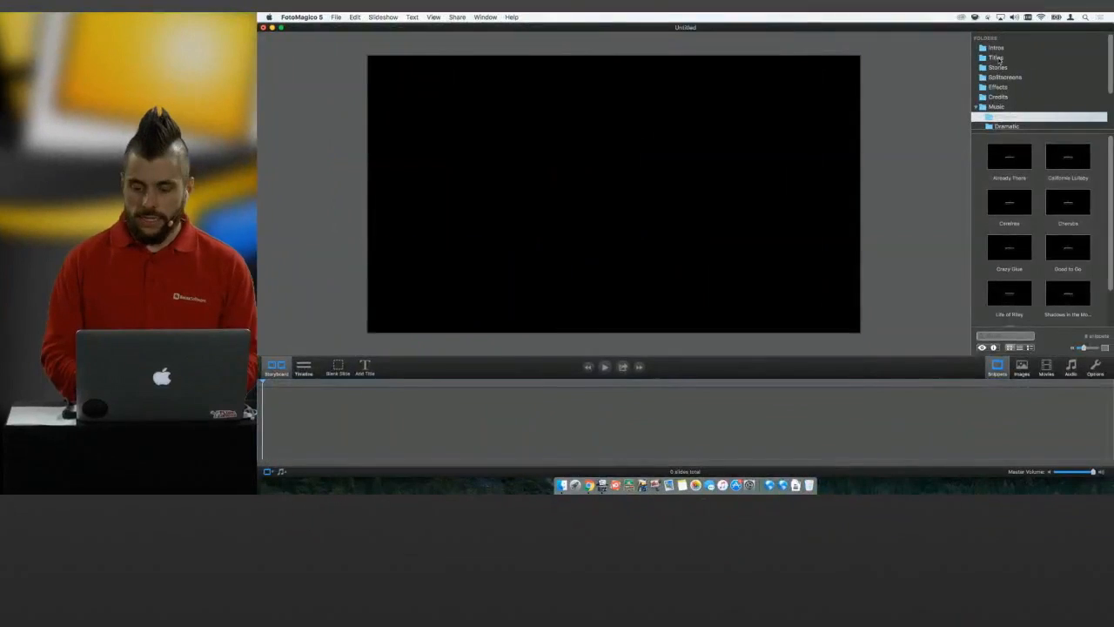
Add the Simple Intro snippet from the Intros folder to the empty storyboard, preview it from its first slide, and stop playback.
{"action": "left_click", "coordinate": [997, 48]}
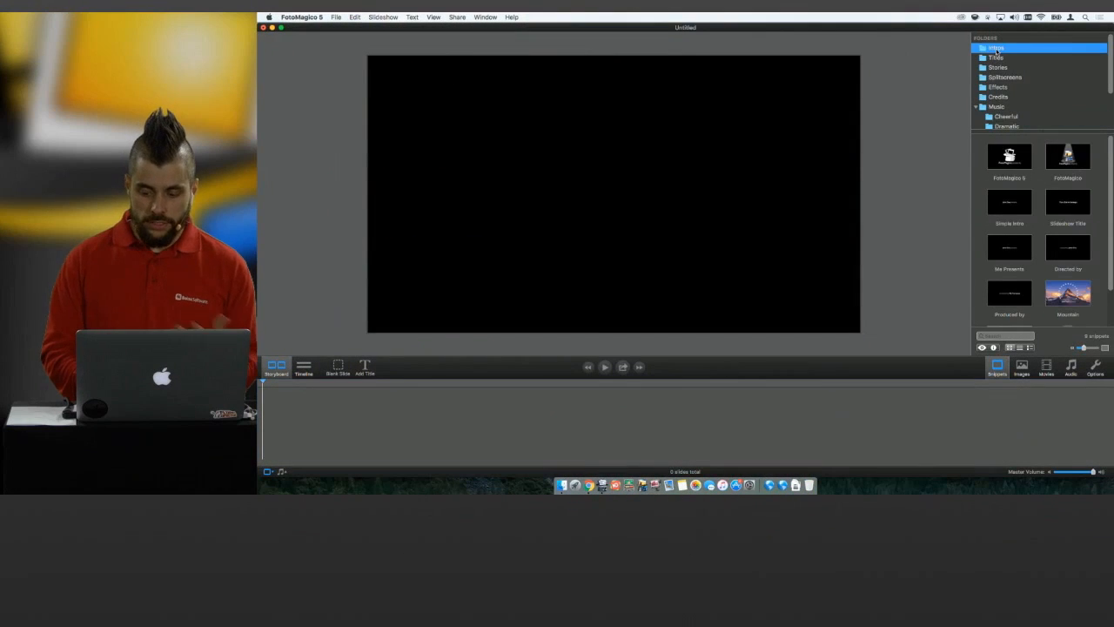
{"action": "left_click_drag", "start_coordinate": [1012, 207], "coordinate": [473, 439]}
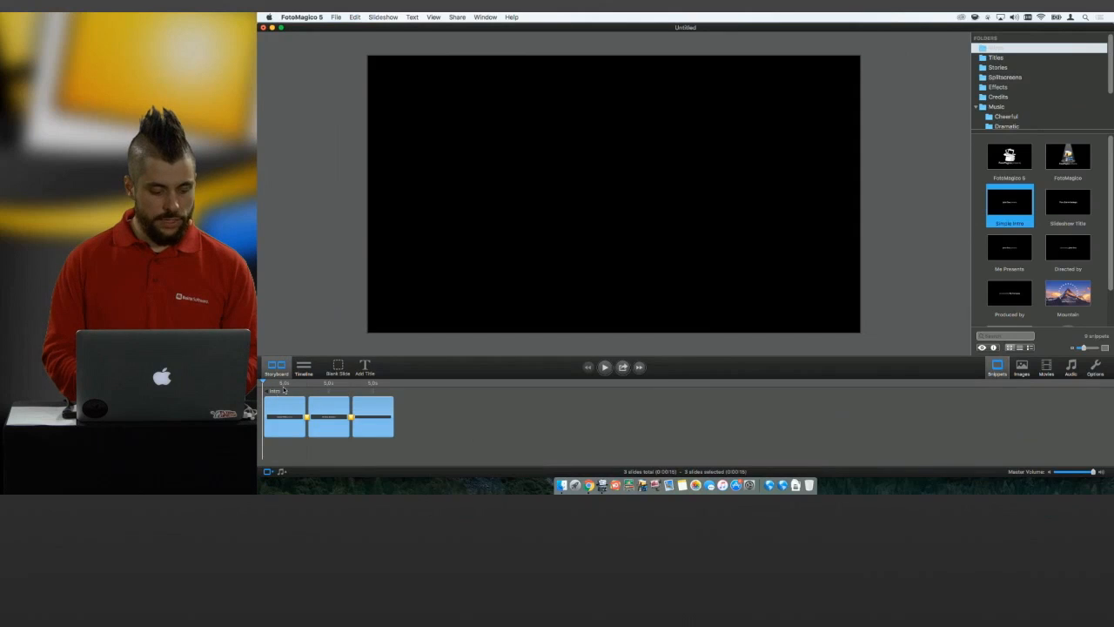
{"action": "left_click", "coordinate": [283, 390]}
{"action": "key", "text": "space"}
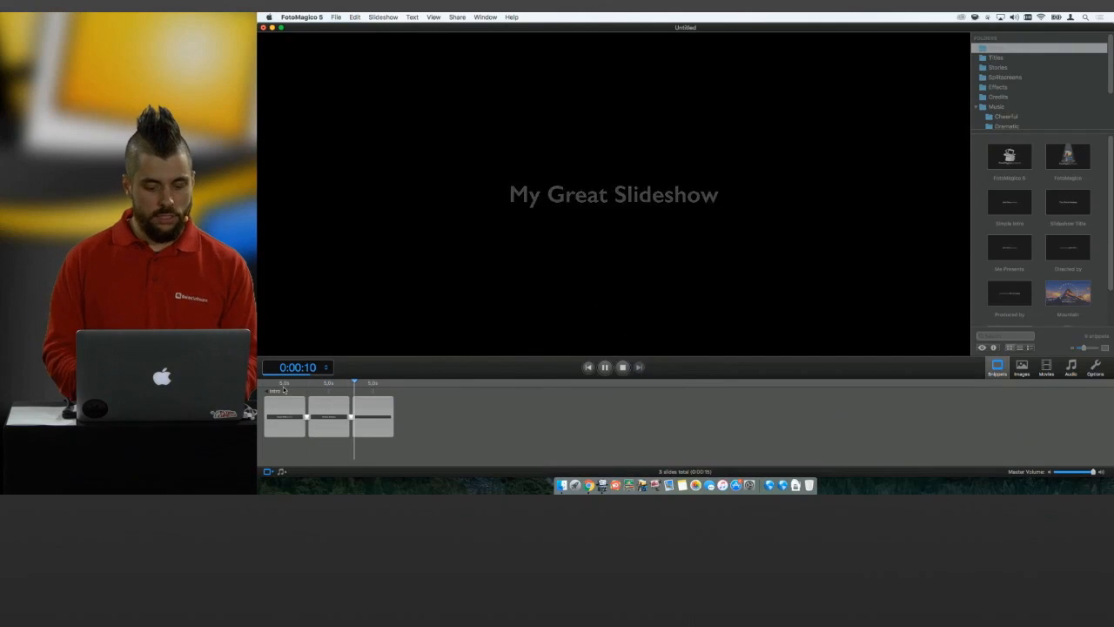
{"action": "key", "text": "Escape"}
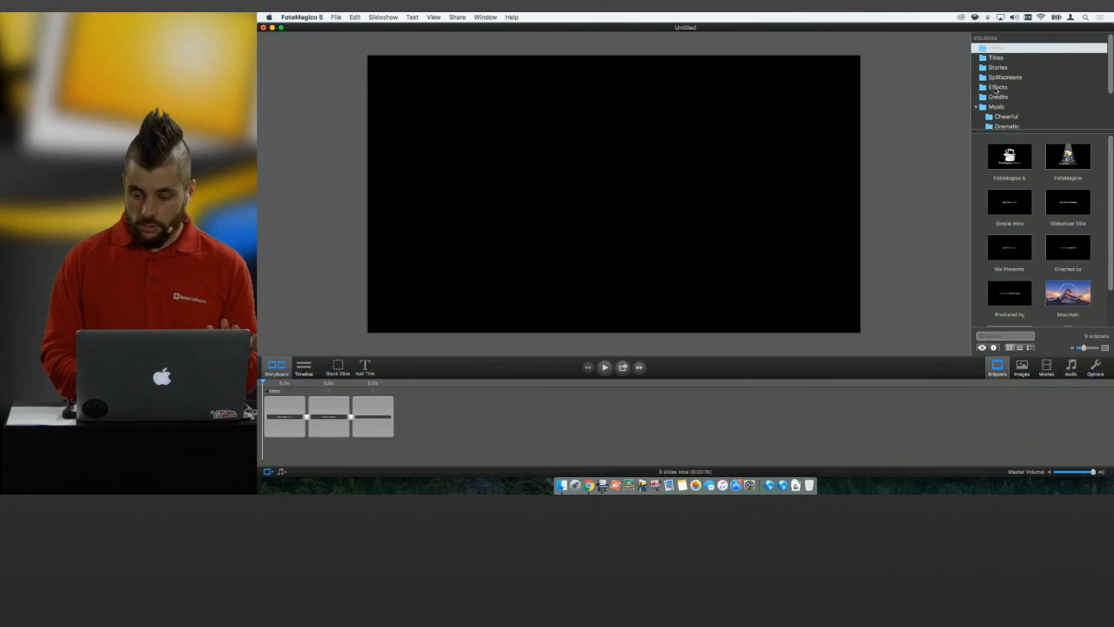
Append the Sightseeing story after the intro slides and add the Rolling Credits snippet at the end of the storyboard.
{"action": "left_click", "coordinate": [1001, 68]}
{"action": "left_click_drag", "start_coordinate": [1066, 168], "coordinate": [510, 453]}
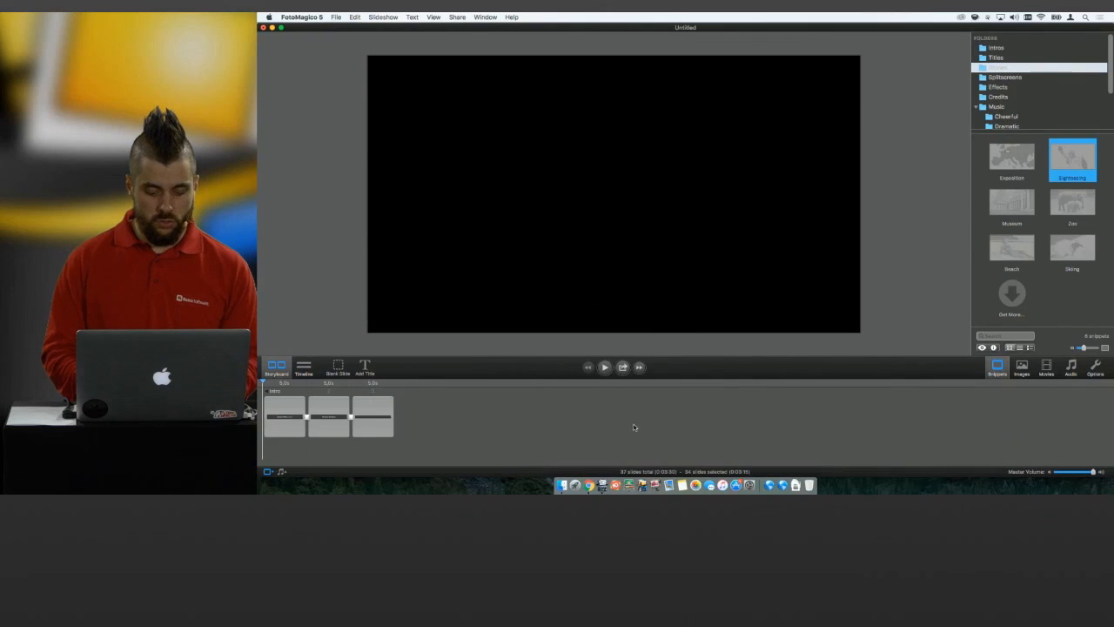
{"action": "left_click", "coordinate": [998, 97]}
{"action": "left_click_drag", "start_coordinate": [1013, 155], "coordinate": [1070, 380]}
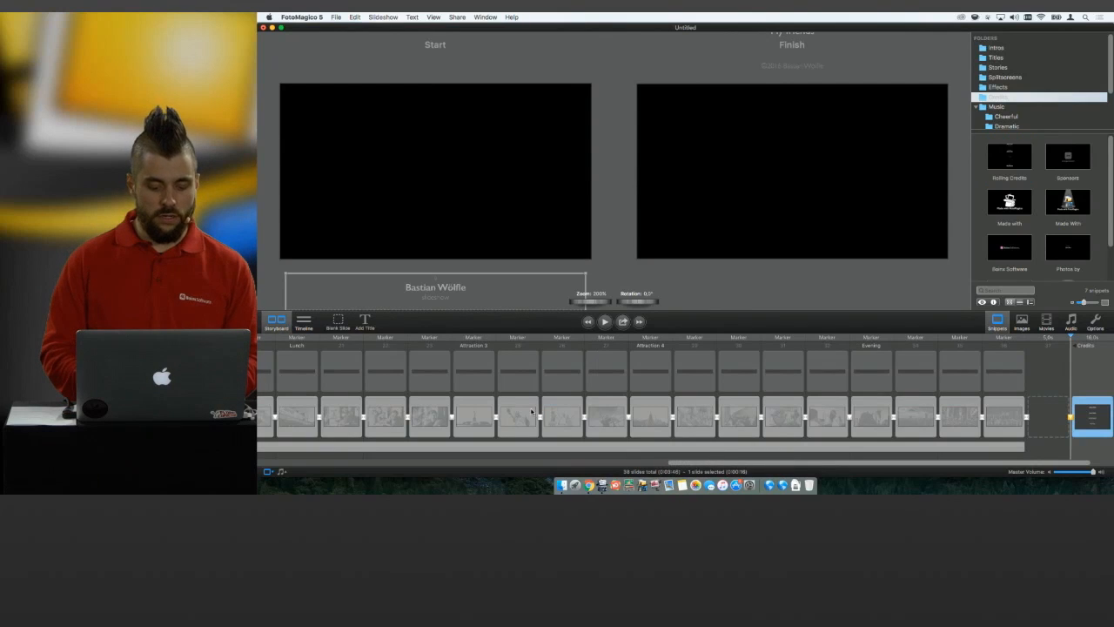
Fill the first ten Sightseeing slides with the ten selected Peru photos from the Photos library.
{"action": "scroll", "coordinate": [531, 411], "scroll_direction": "left", "scroll_amount": 15}
{"action": "left_click", "coordinate": [302, 376]}
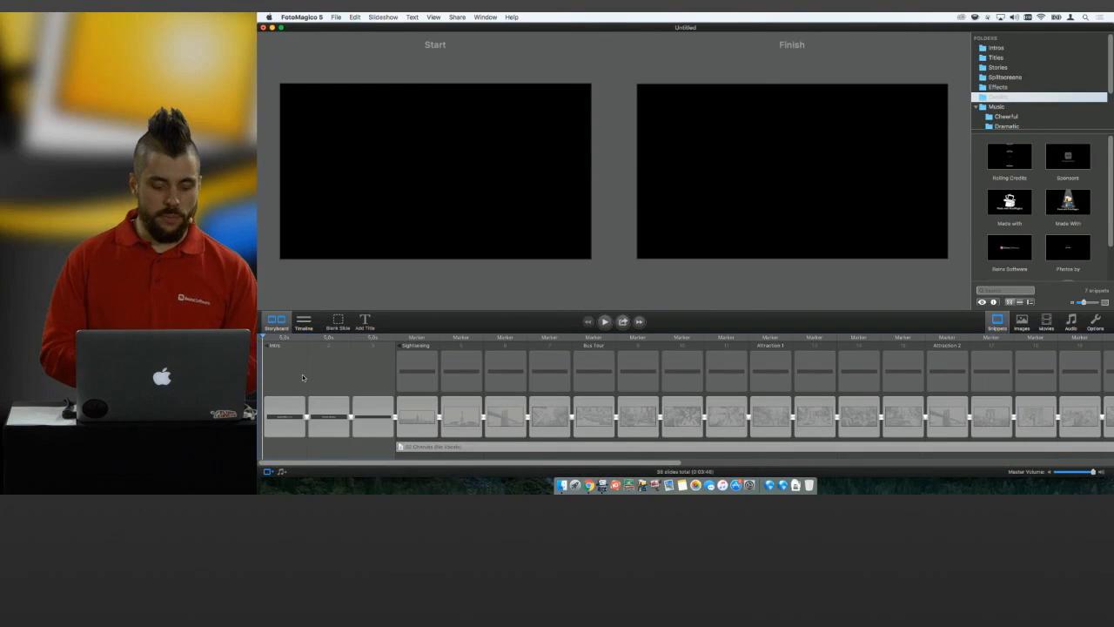
{"action": "left_click", "coordinate": [1022, 322]}
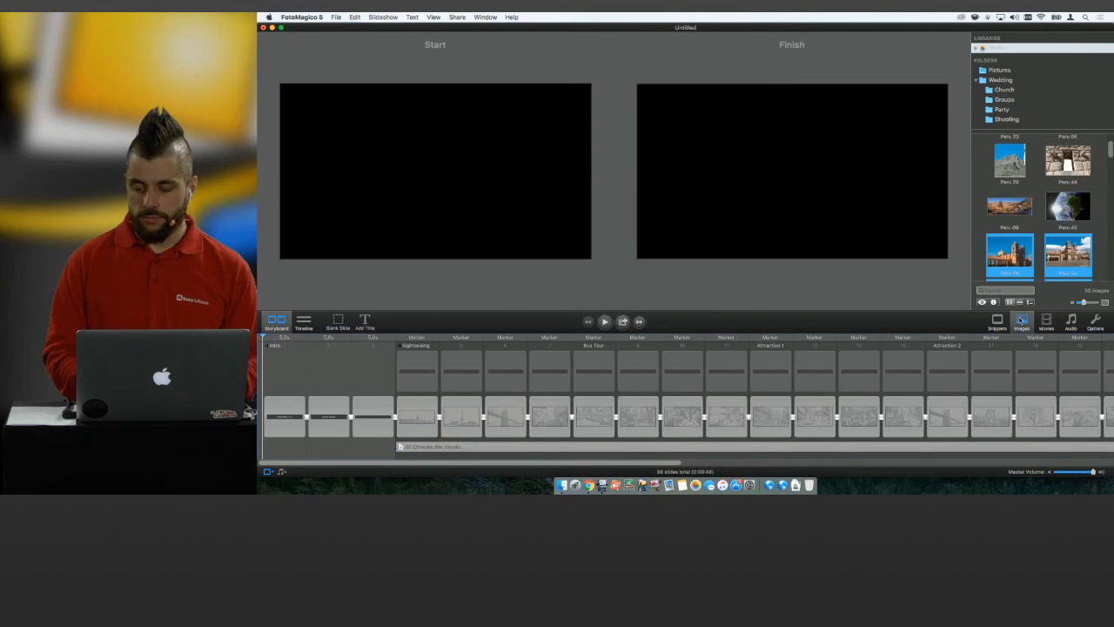
{"action": "left_click_drag", "start_coordinate": [1067, 256], "coordinate": [416, 424]}
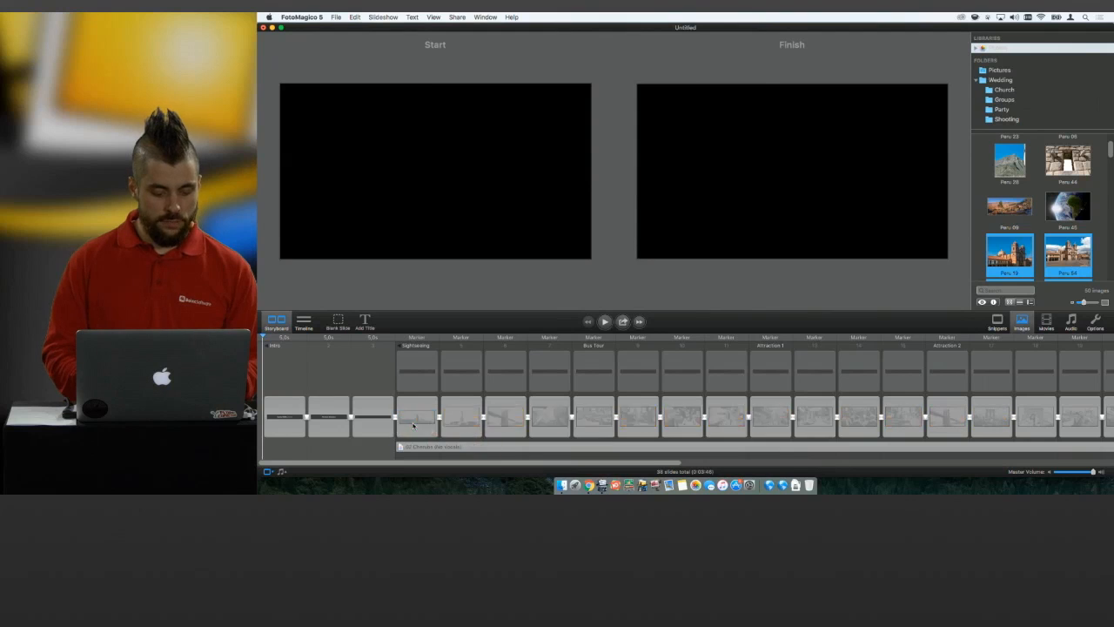
Preview the assembled slideshow from the intro through the closing credits and stop playback.
{"action": "left_click", "coordinate": [609, 323]}
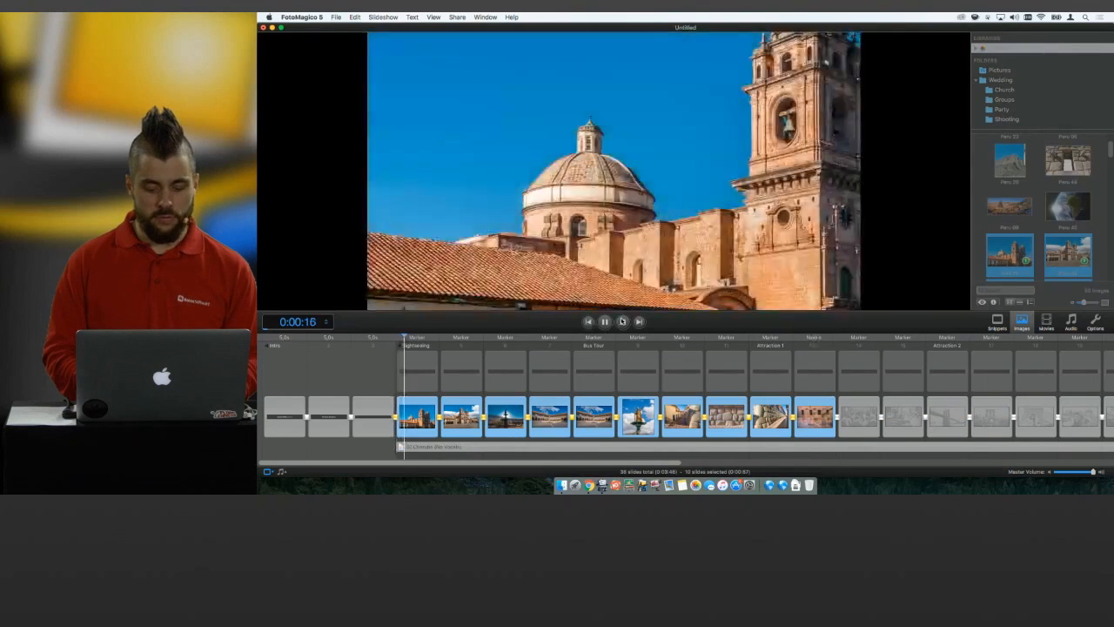
{"action": "left_click", "coordinate": [590, 322]}
{"action": "left_click", "coordinate": [605, 322]}
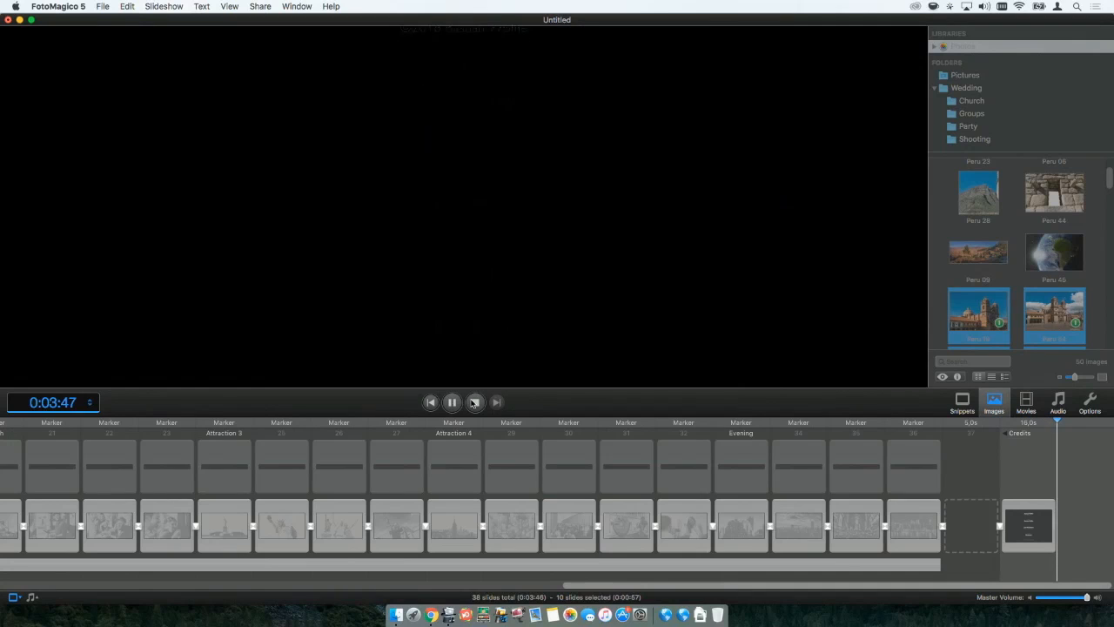
{"action": "left_click", "coordinate": [475, 402]}
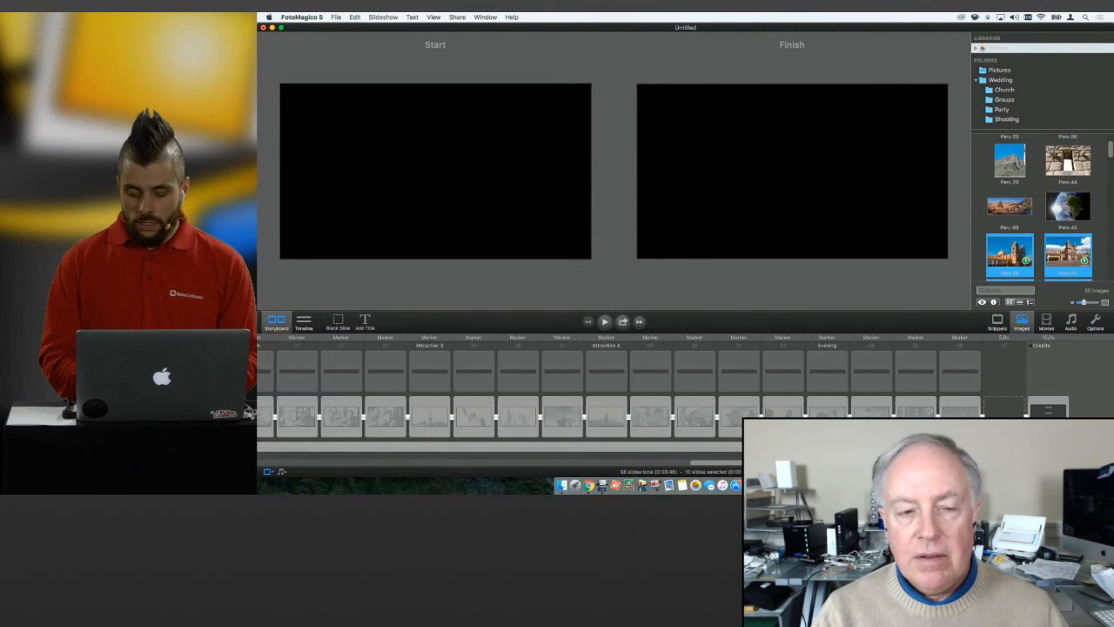
{"action": "key", "text": "super+a"}
{"action": "key", "text": "Delete"}
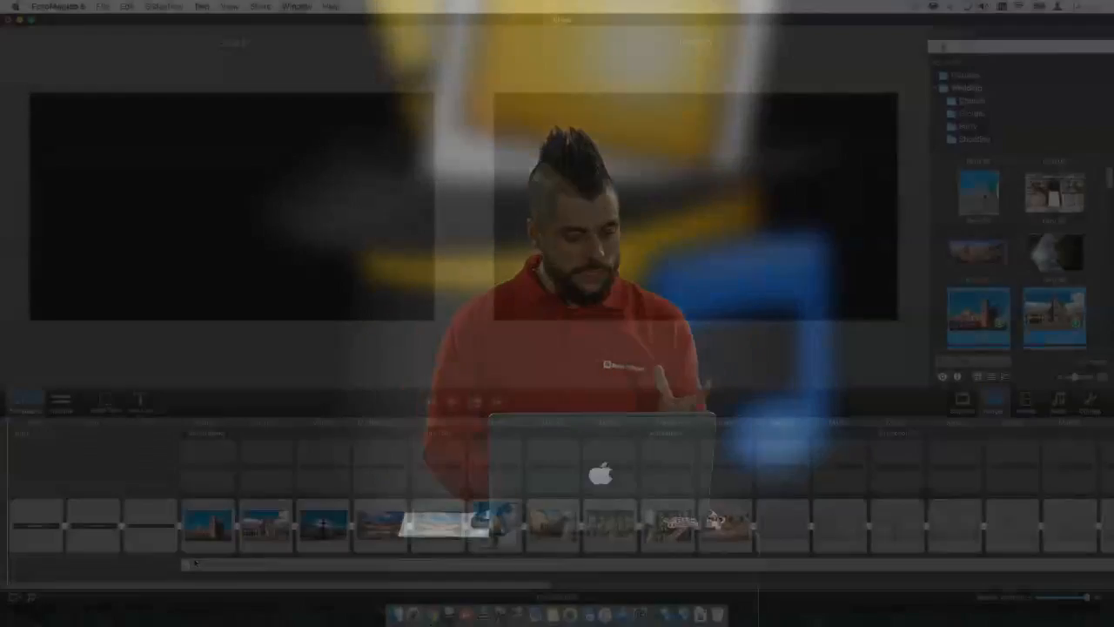
Review the third intro slide, play the slideshow from the My Great Slideshow title slide, and halt playback.
{"action": "left_click", "coordinate": [147, 528]}
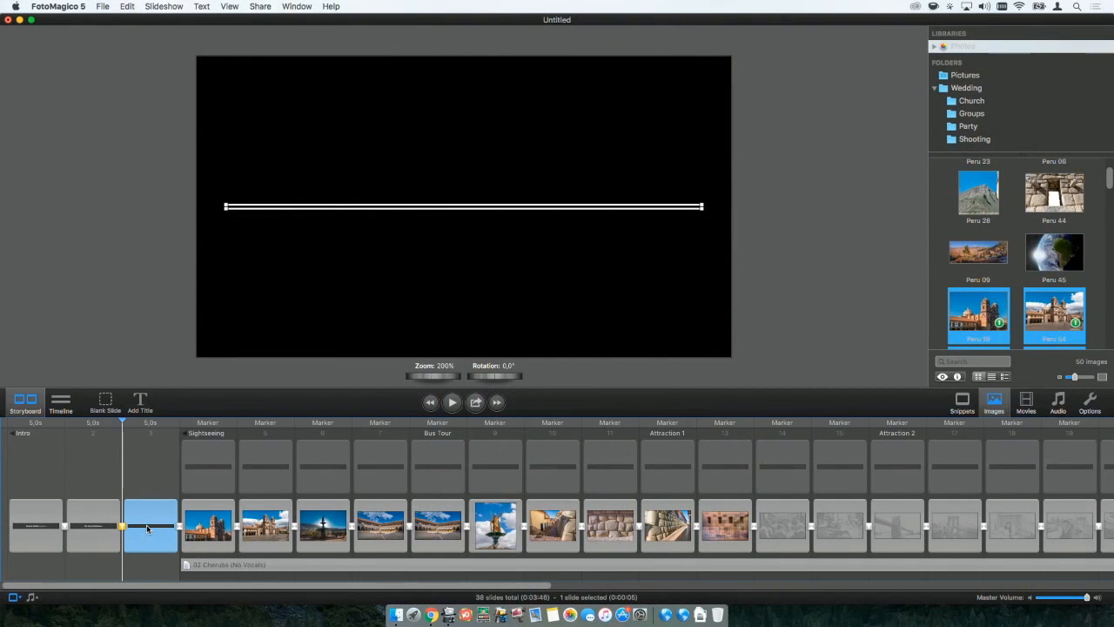
{"action": "left_click", "coordinate": [104, 427]}
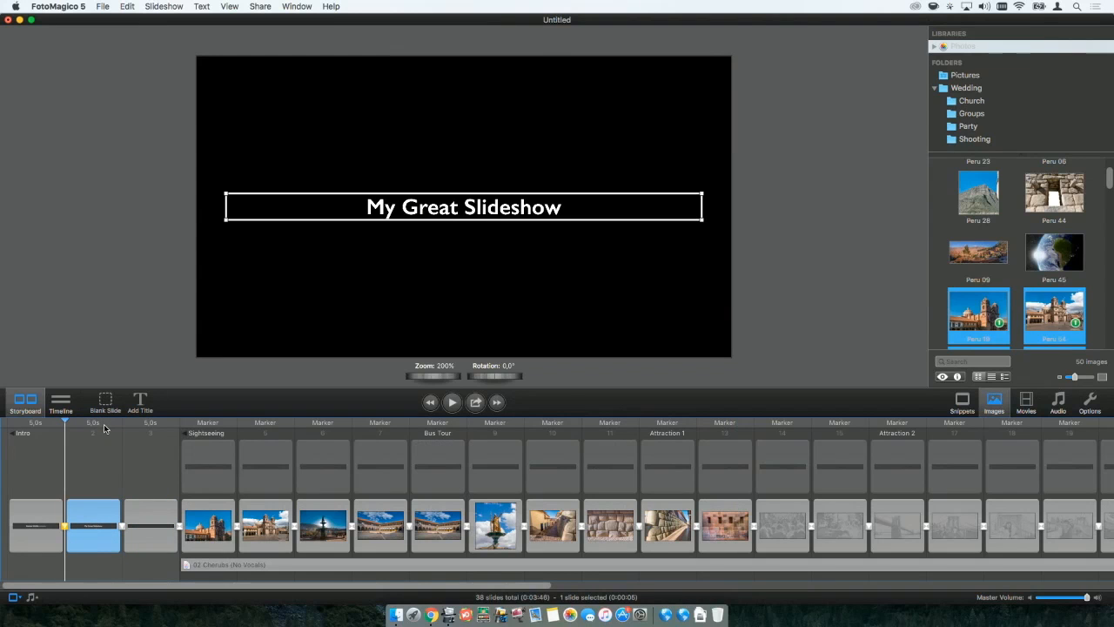
{"action": "key", "text": "space"}
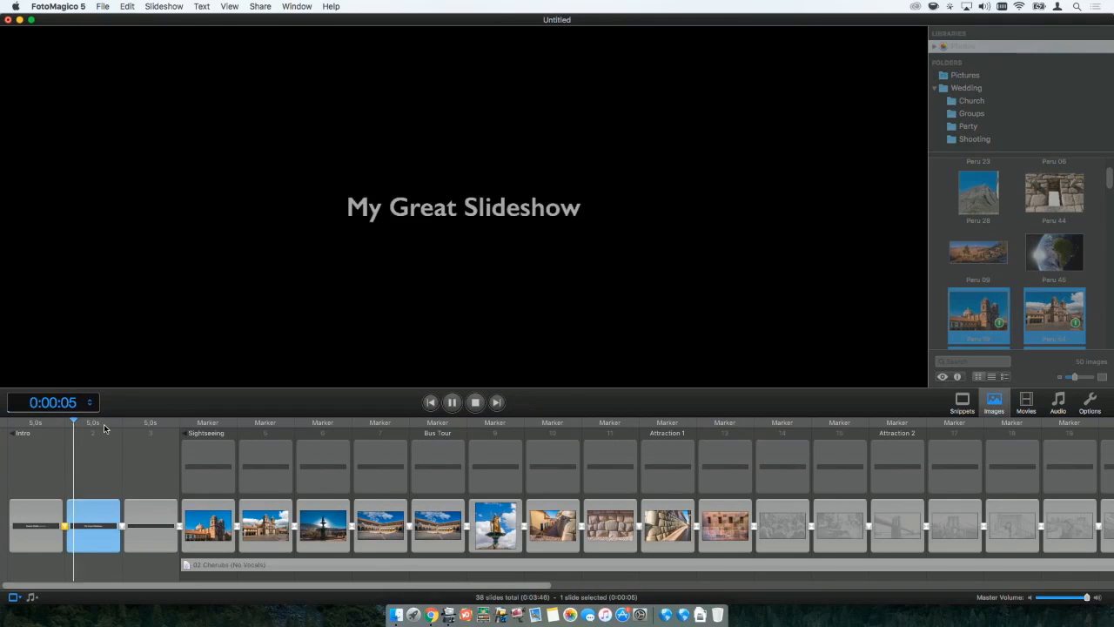
{"action": "key", "text": "space"}
Set the third intro slide's duration to 2 seconds and preview the transition into the story from the second intro slide.
{"action": "left_click", "coordinate": [144, 523]}
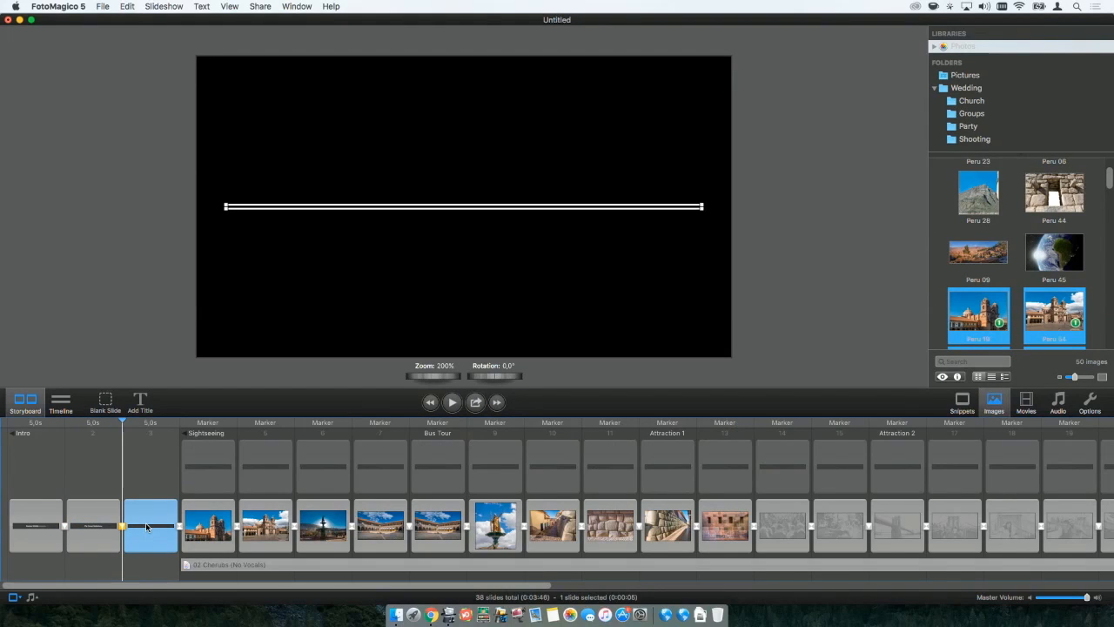
{"action": "left_click", "coordinate": [1089, 402]}
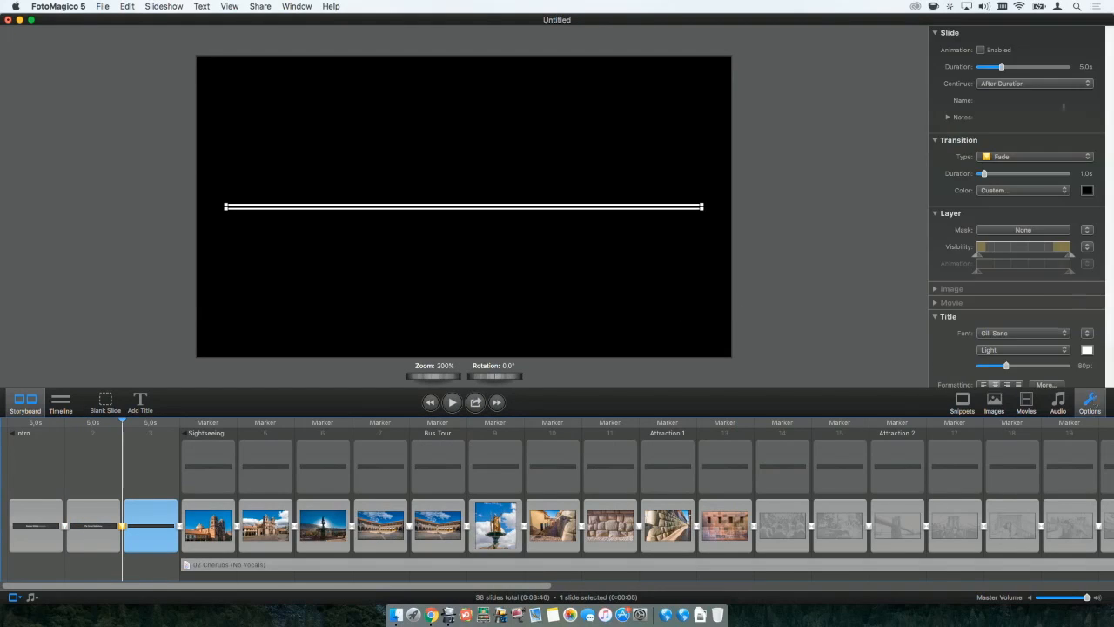
{"action": "left_click", "coordinate": [1084, 66]}
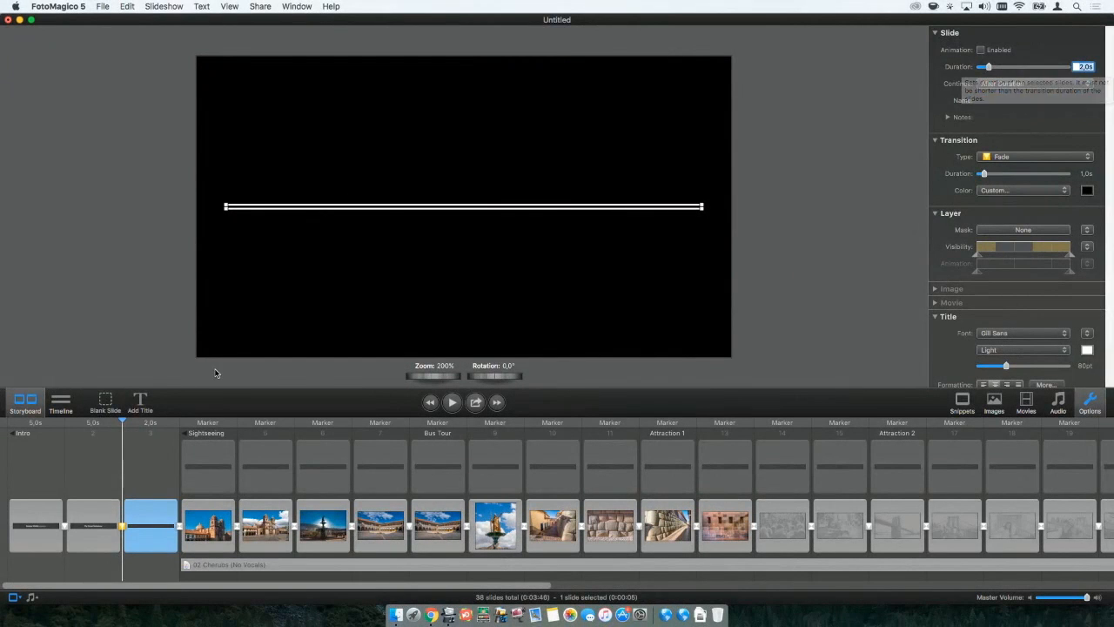
{"action": "left_click", "coordinate": [98, 425]}
{"action": "key", "text": "space"}
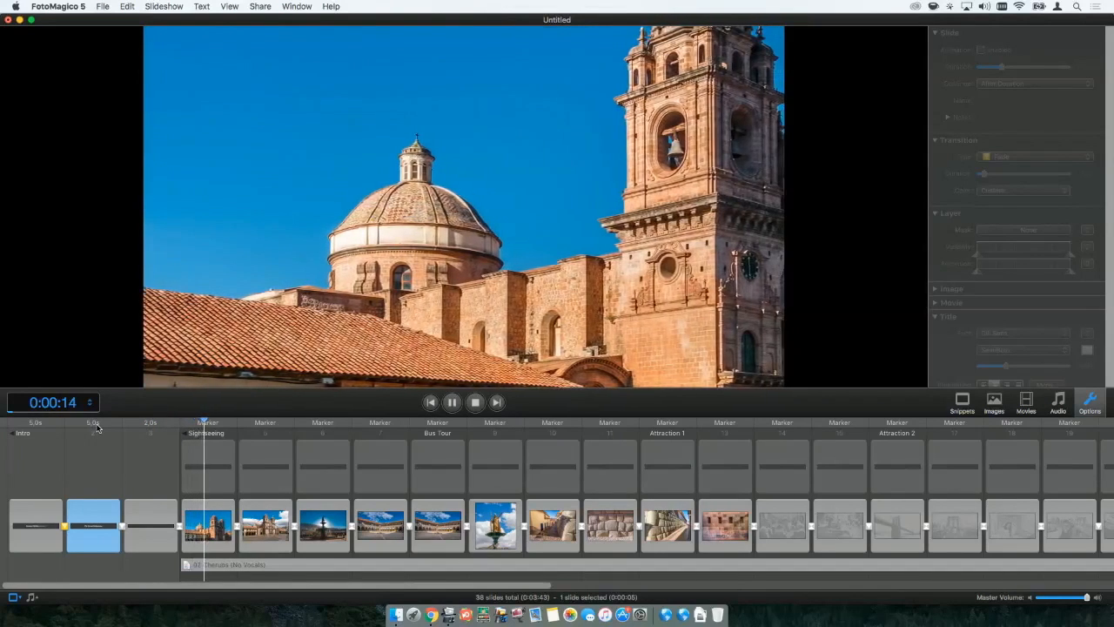
{"action": "key", "text": "Escape"}
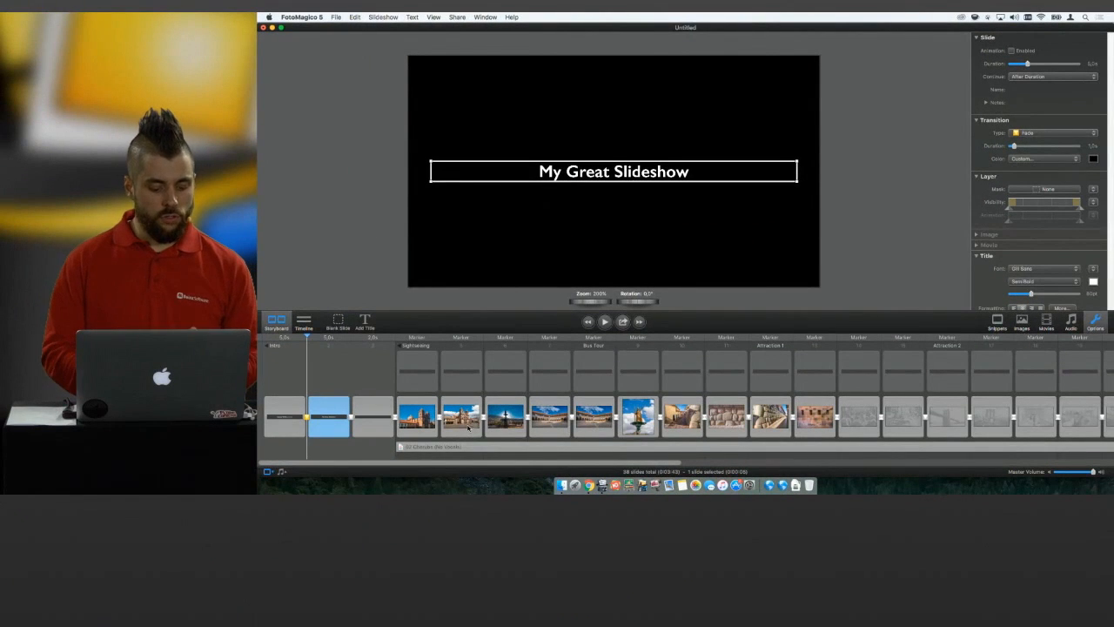
Delete the second slide of the Sightseeing story and clear all remaining slides from the storyboard.
{"action": "left_click", "coordinate": [461, 416]}
{"action": "key", "text": "Delete"}
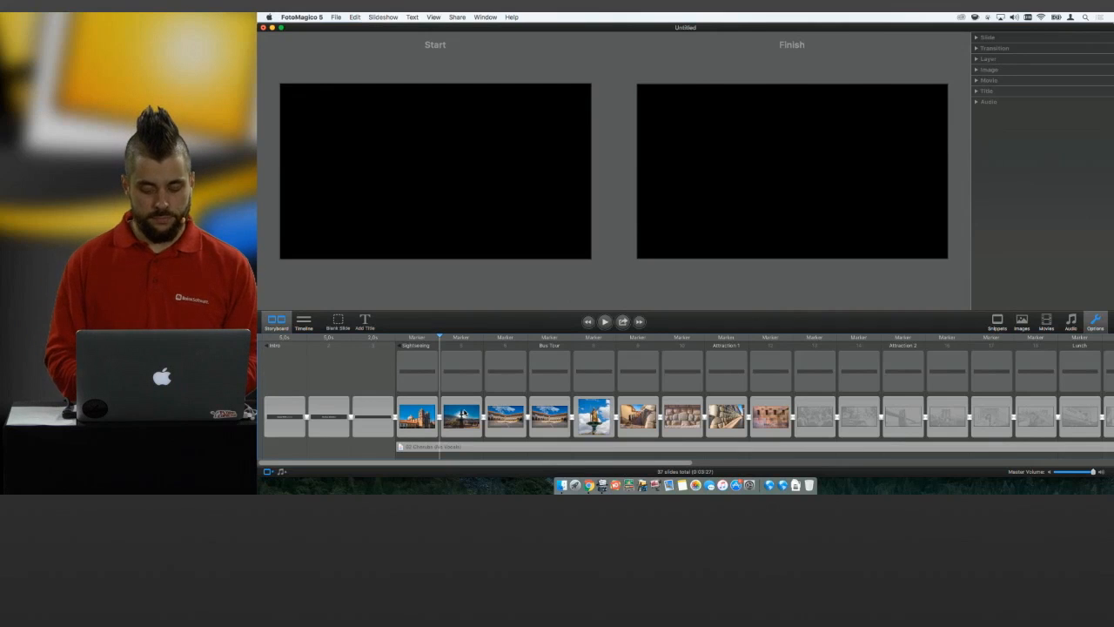
{"action": "left_click", "coordinate": [498, 399]}
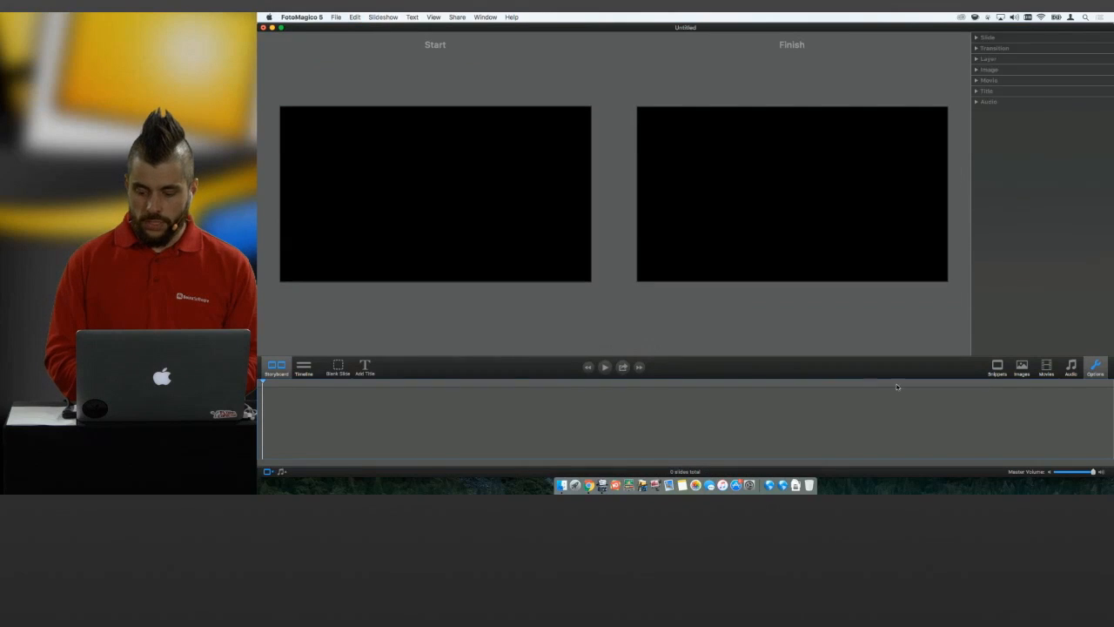
Add the 2 vertical snippet from the Splitscreens folder to the empty storyboard.
{"action": "left_click", "coordinate": [997, 368]}
{"action": "left_click", "coordinate": [1023, 78]}
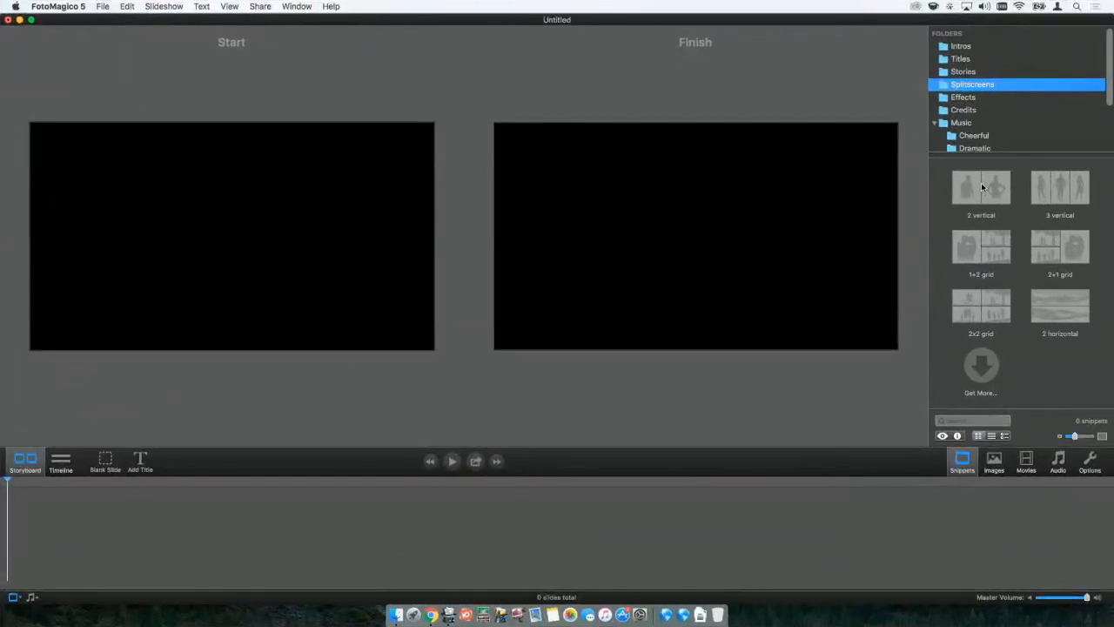
{"action": "left_click", "coordinate": [982, 187]}
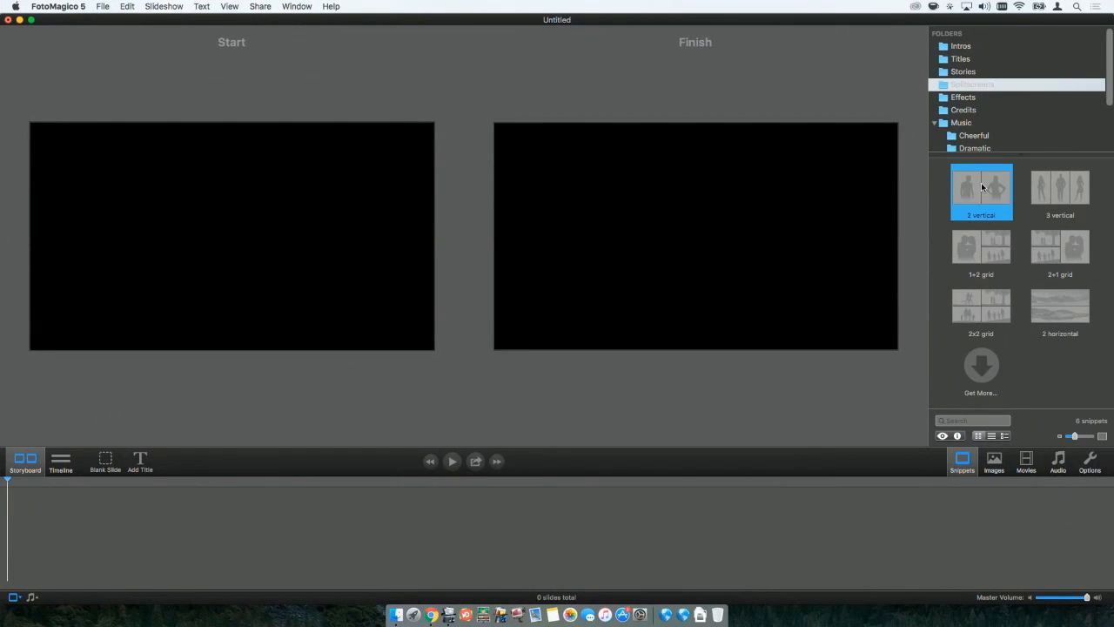
{"action": "left_click_drag", "start_coordinate": [981, 187], "coordinate": [211, 510]}
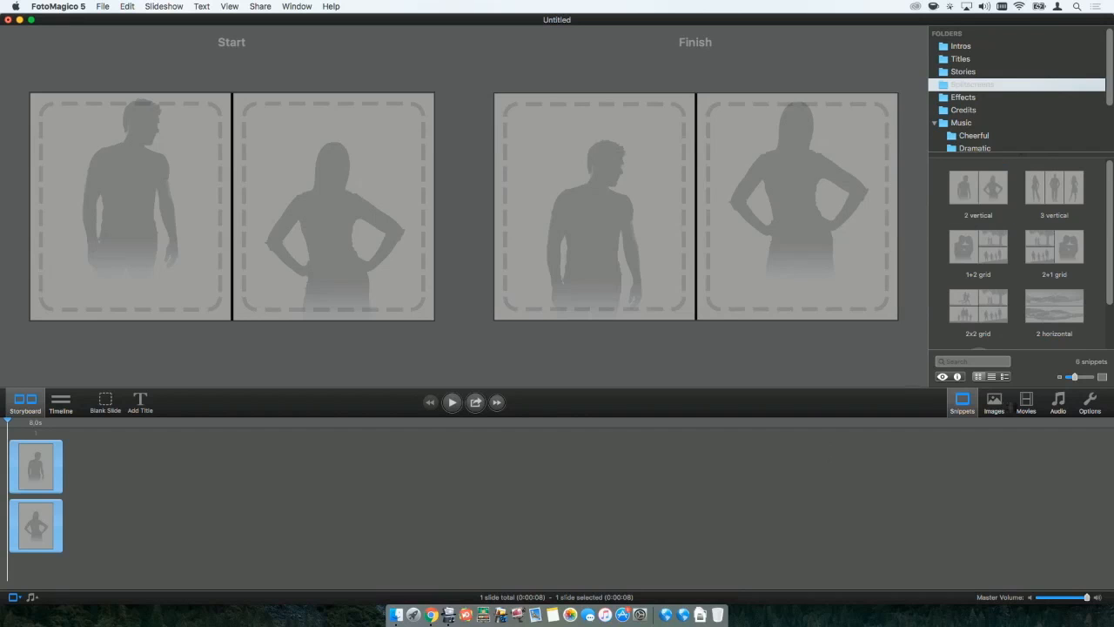
Fill the split screen's right half with photo Peru 11 and its left half with Peru 25, and preview the slide.
{"action": "left_click", "coordinate": [994, 403]}
{"action": "scroll", "coordinate": [1012, 308], "scroll_direction": "down", "scroll_amount": 5}
{"action": "scroll", "coordinate": [1012, 307], "scroll_direction": "down", "scroll_amount": 10}
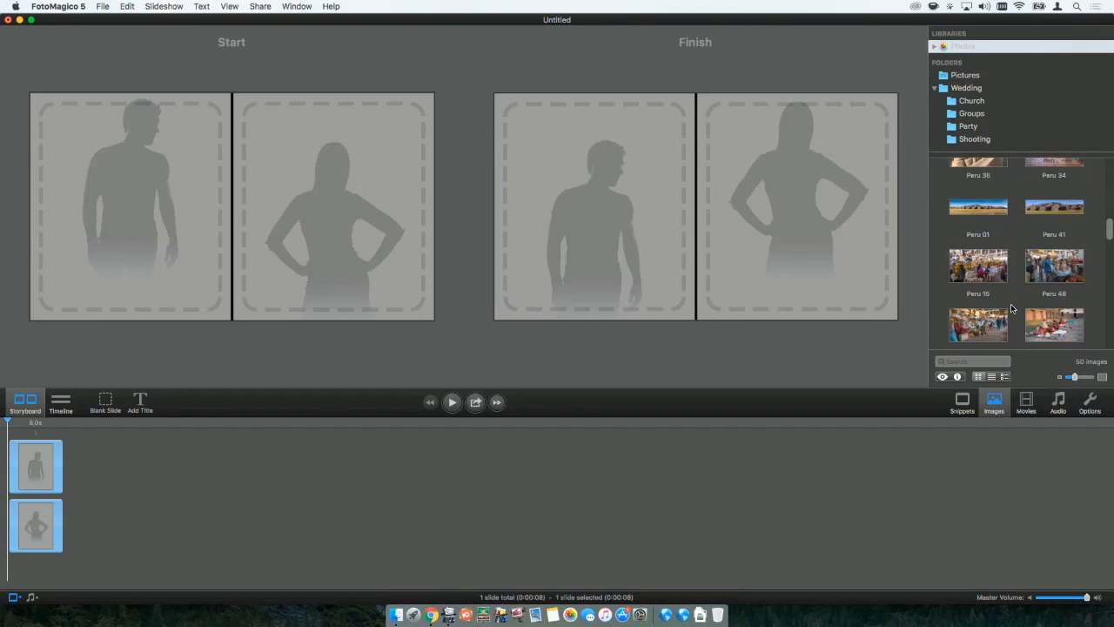
{"action": "scroll", "coordinate": [1012, 308], "scroll_direction": "up", "scroll_amount": 3}
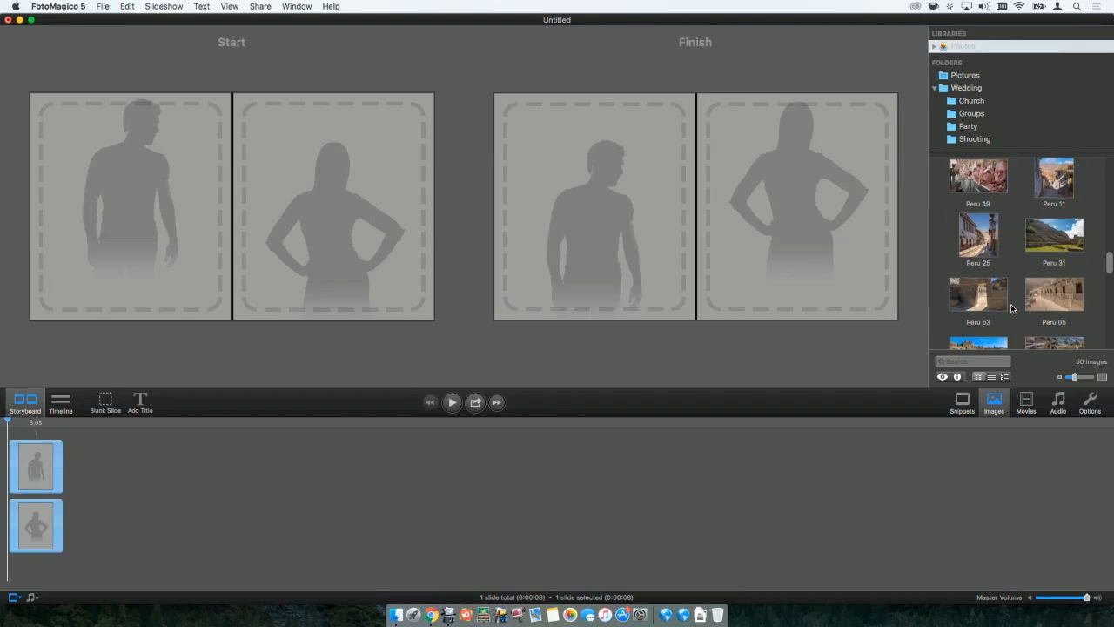
{"action": "scroll", "coordinate": [1030, 269], "scroll_direction": "up", "scroll_amount": 2}
{"action": "left_click_drag", "start_coordinate": [1054, 202], "coordinate": [814, 213]}
{"action": "left_click_drag", "start_coordinate": [990, 259], "coordinate": [631, 211]}
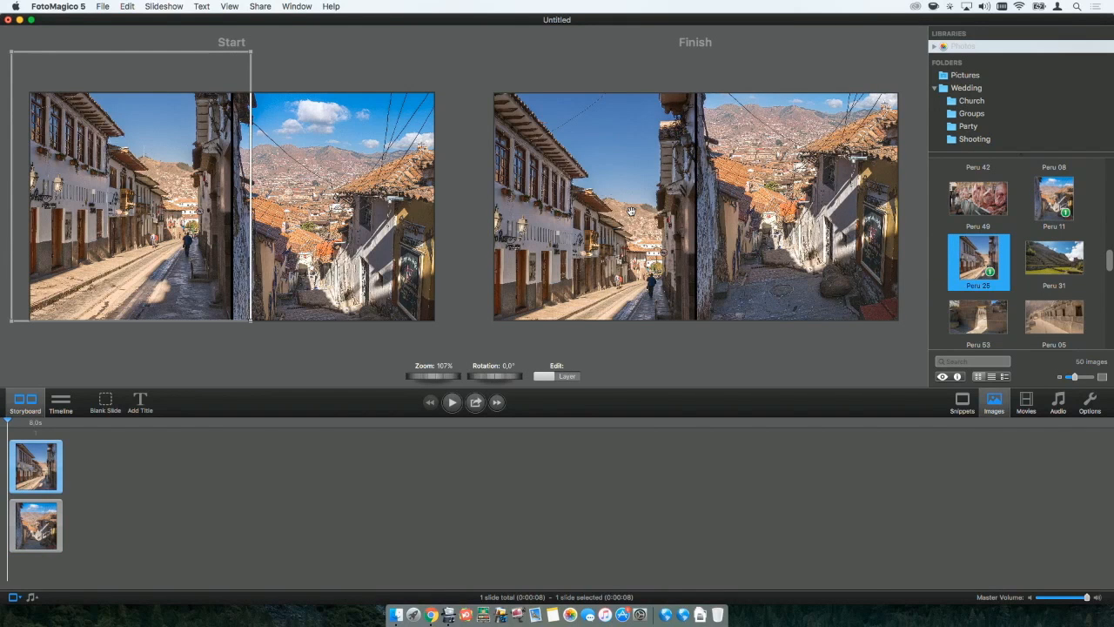
{"action": "left_click", "coordinate": [452, 403]}
Show the split-screen snippets again and delete everything from the storyboard.
{"action": "left_click", "coordinate": [966, 408]}
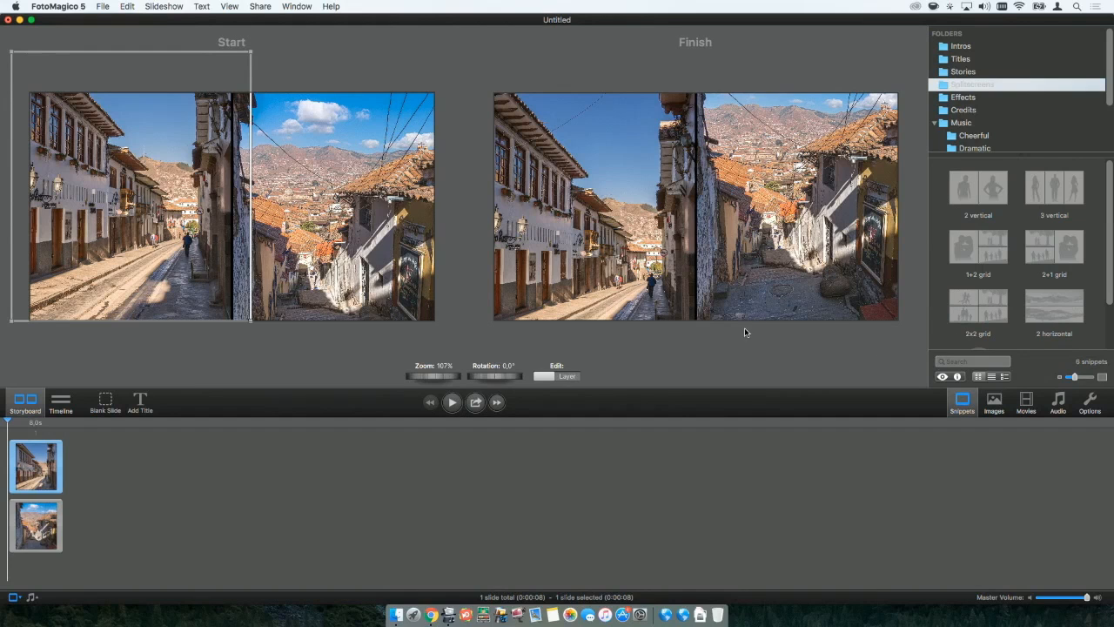
{"action": "left_click", "coordinate": [516, 480]}
{"action": "key", "text": "super+a"}
{"action": "key", "text": "BackSpace"}
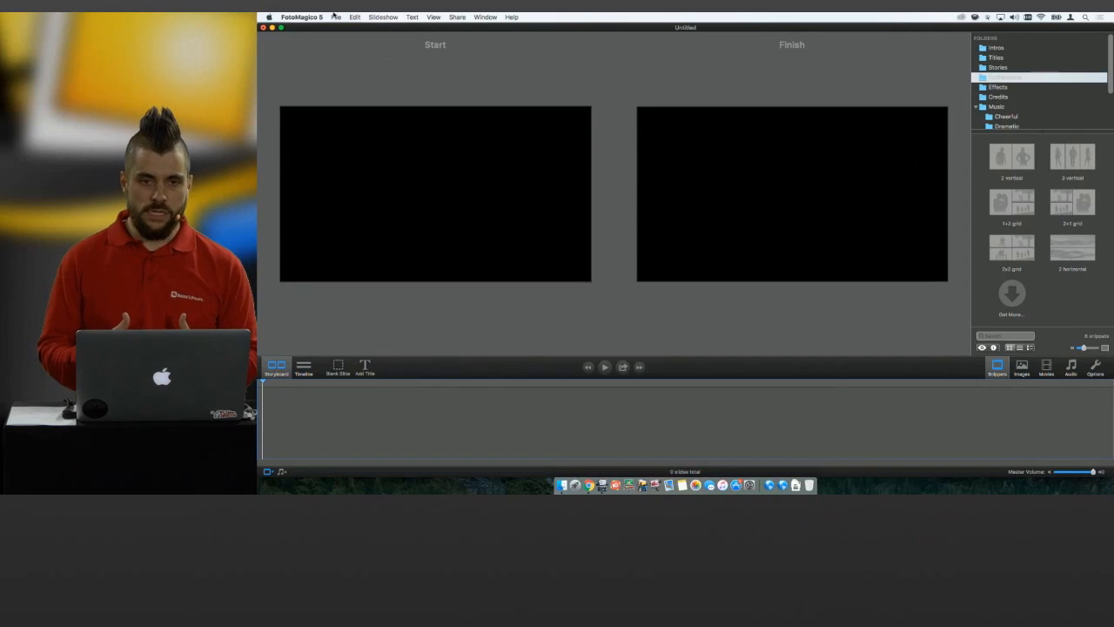
Open the recently used Wedding.fms slideshow.
{"action": "left_click", "coordinate": [335, 16]}
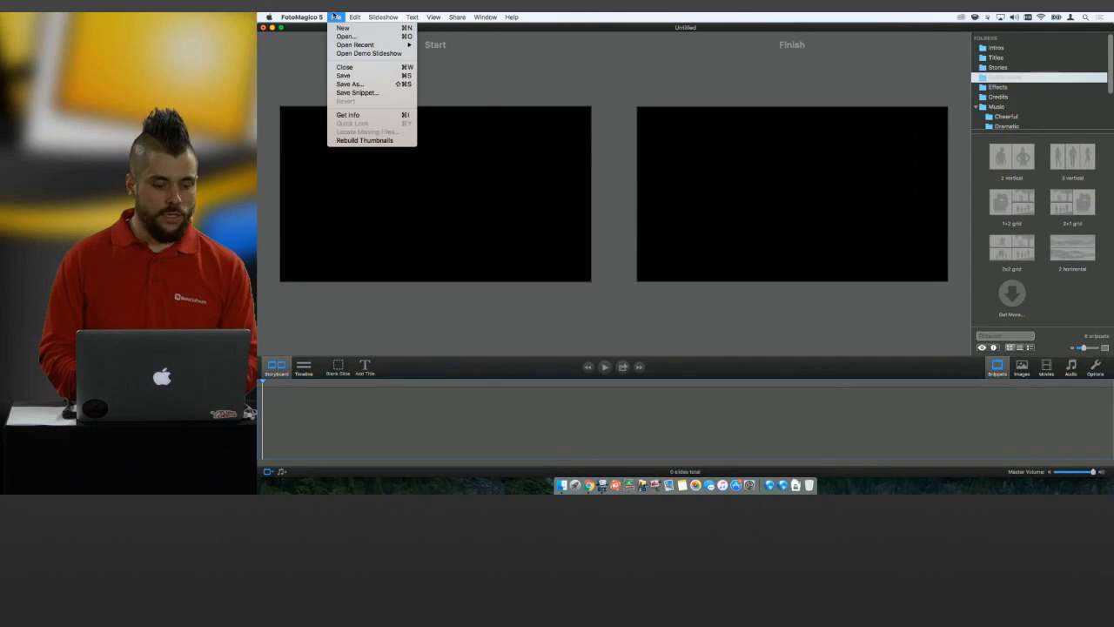
{"action": "mouse_move", "coordinate": [375, 44]}
{"action": "left_click", "coordinate": [441, 46]}
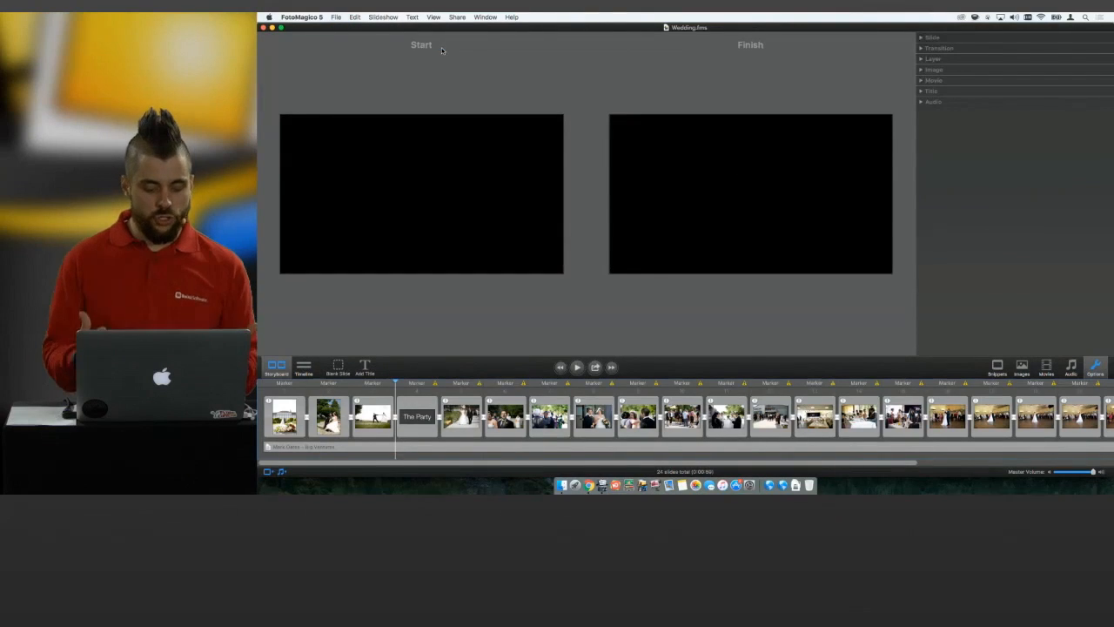
Preview the wedding slideshow from its first slide, lower the system volume during playback, and stop it after The Party title.
{"action": "left_click", "coordinate": [558, 367]}
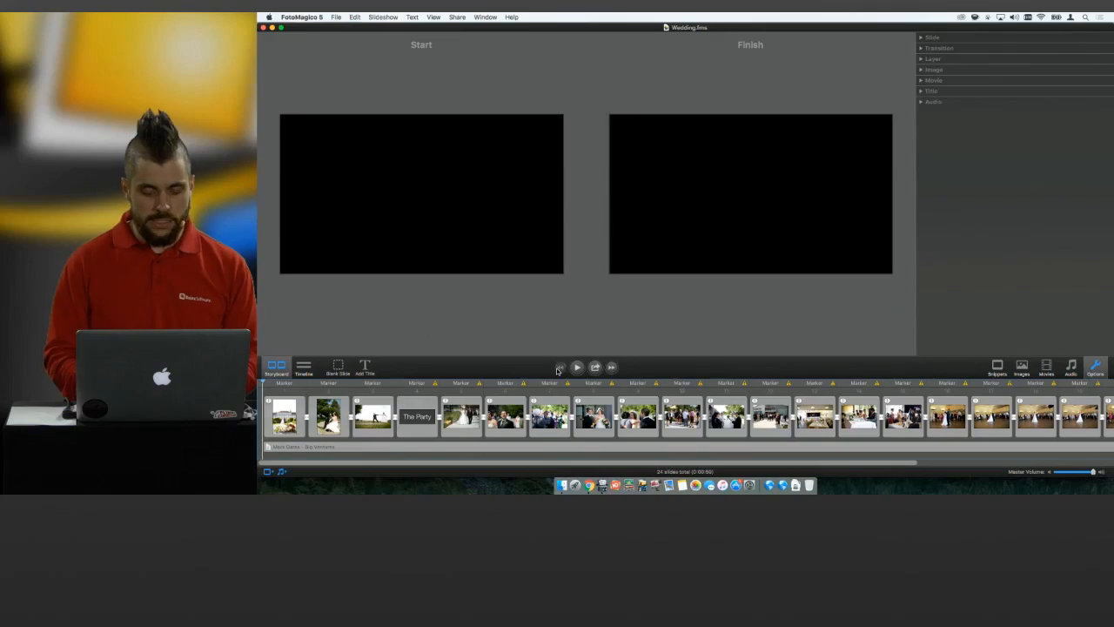
{"action": "left_click", "coordinate": [579, 367]}
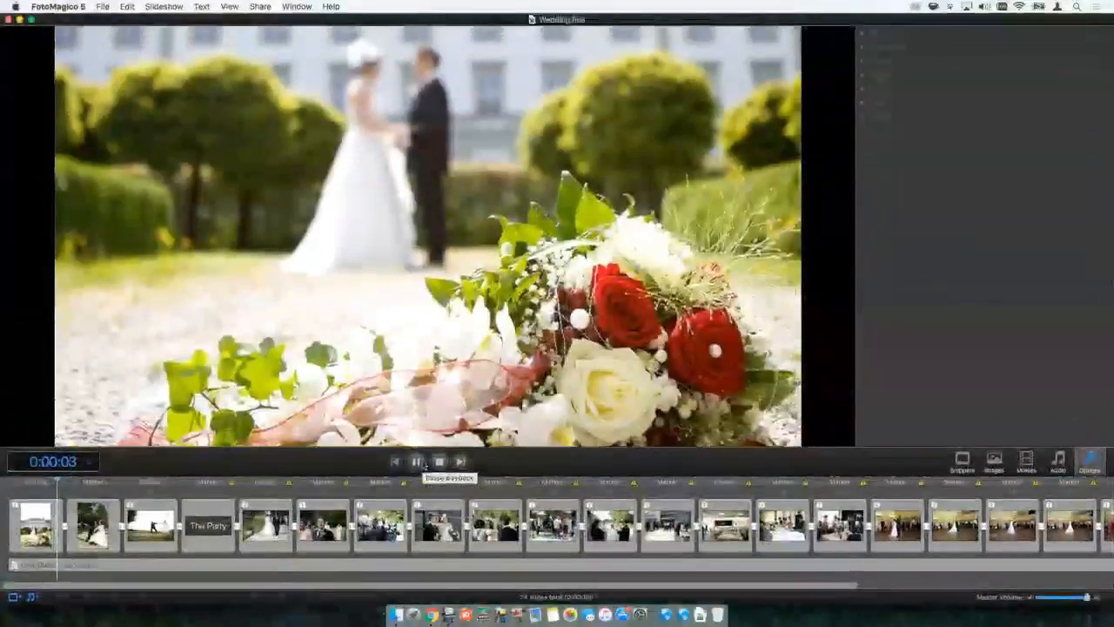
{"action": "key", "text": "XF86AudioLowerVolume"}
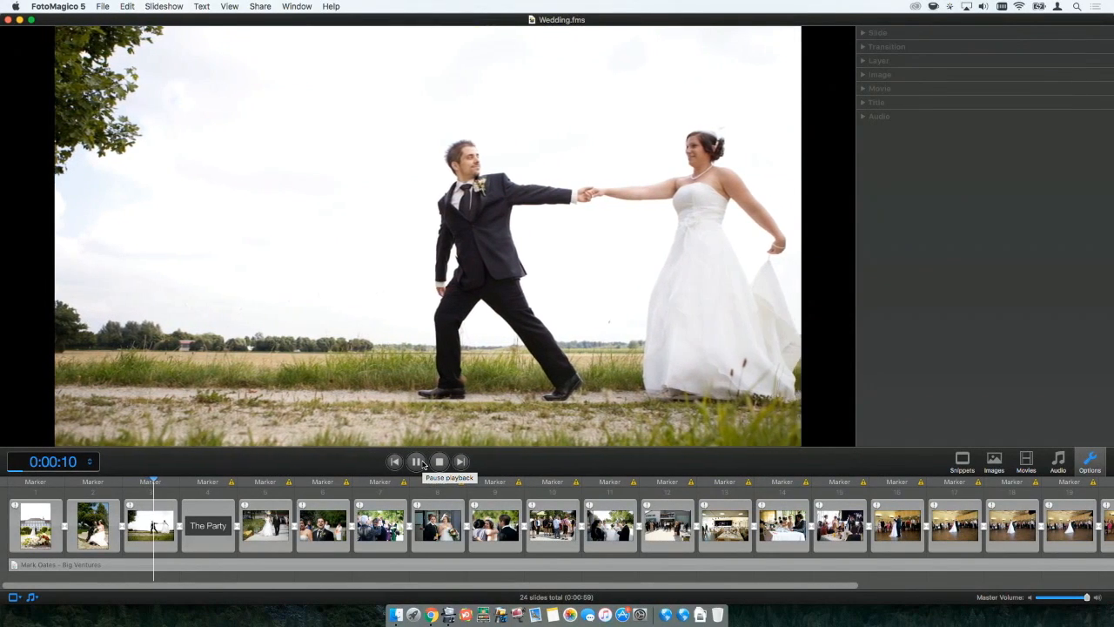
{"action": "key", "text": "XF86AudioLowerVolume"}
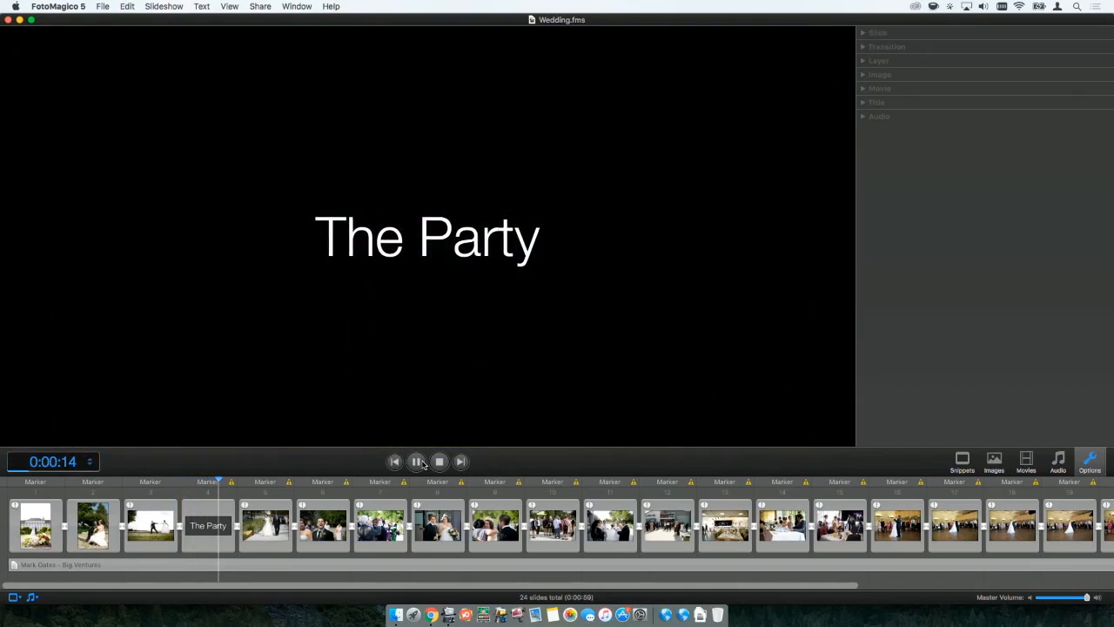
{"action": "key", "text": "XF86AudioLowerVolume"}
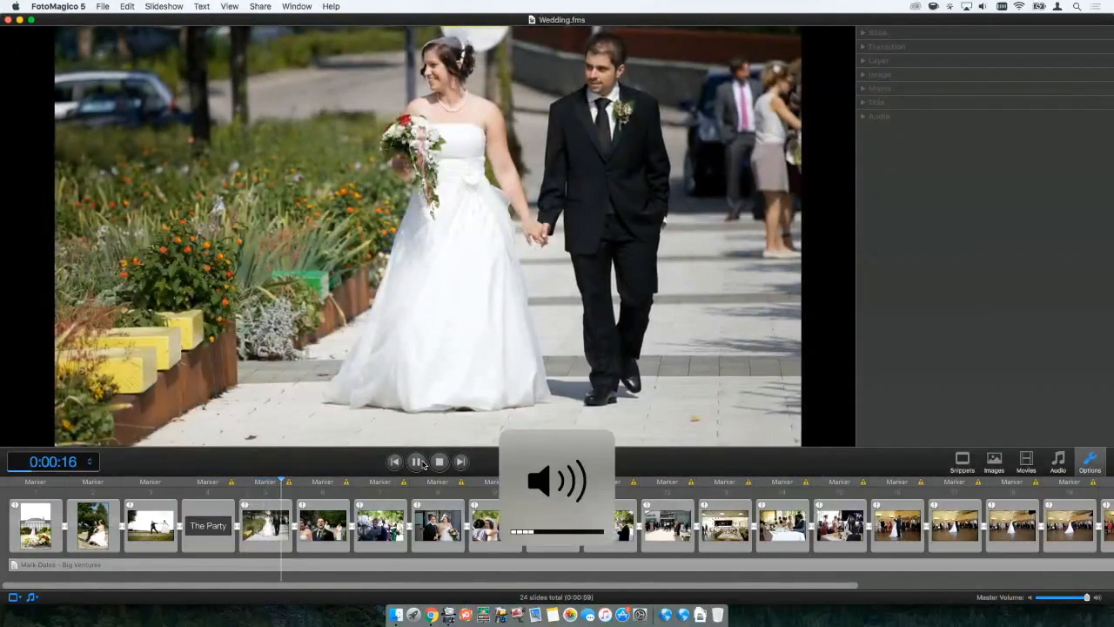
{"action": "left_click", "coordinate": [419, 462]}
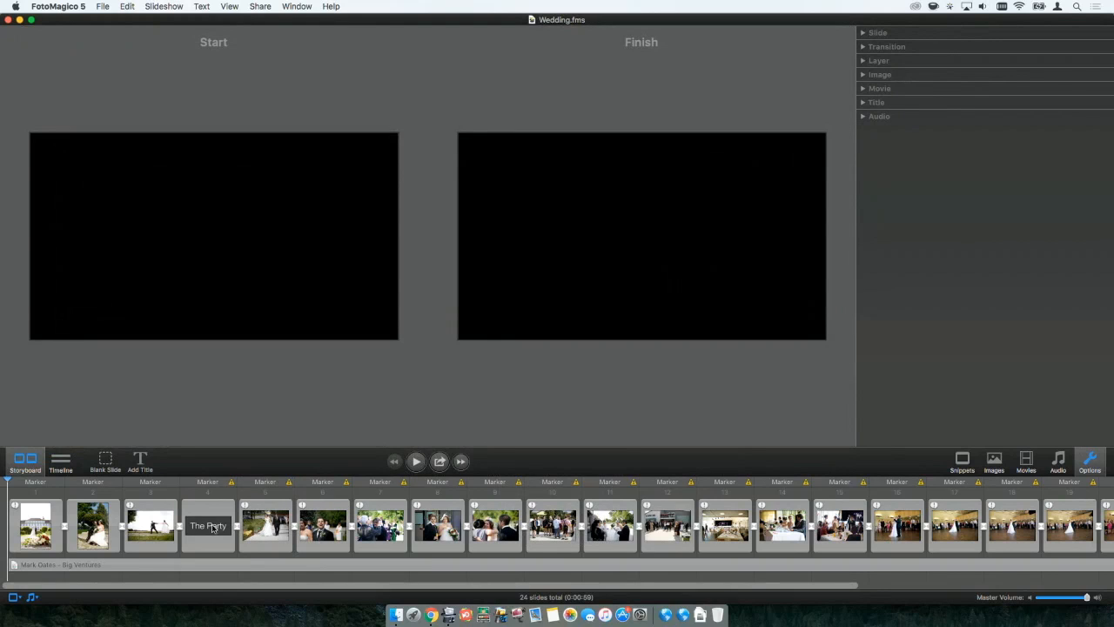
Select everything in the wedding storyboard and mark the media files as placeholders.
{"action": "key", "text": "super+a"}
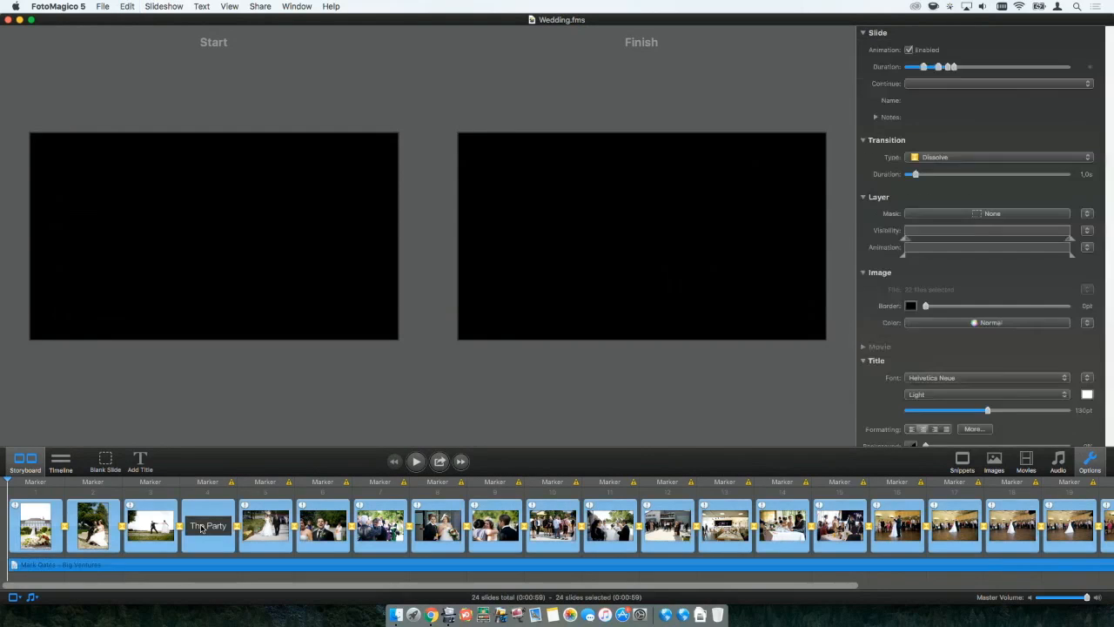
{"action": "right_click", "coordinate": [139, 534]}
{"action": "mouse_move", "coordinate": [157, 525]}
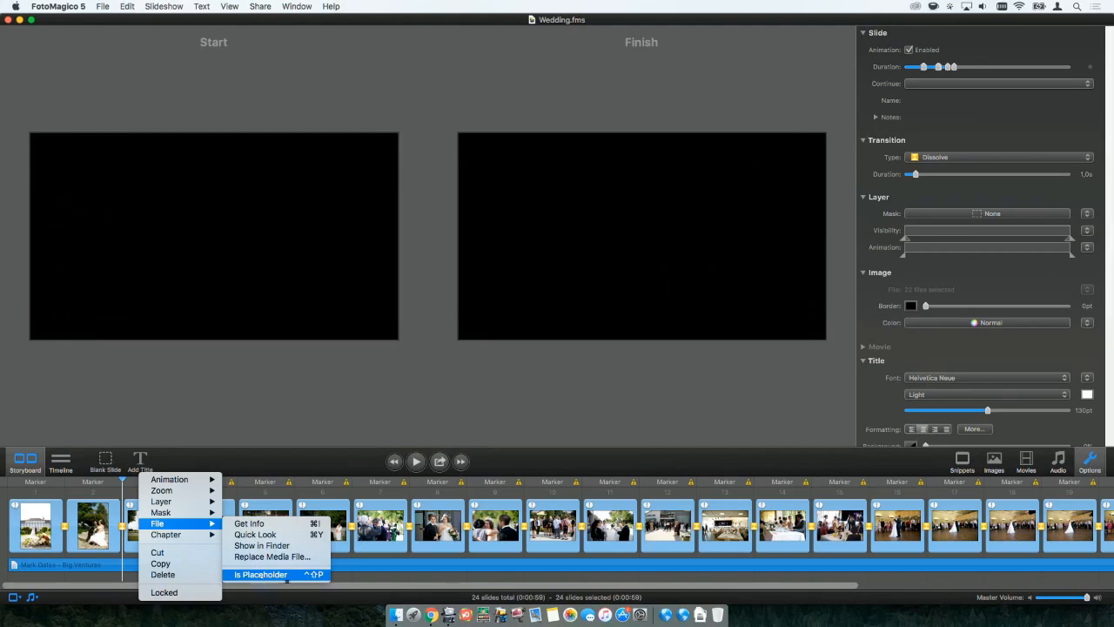
{"action": "left_click", "coordinate": [288, 577]}
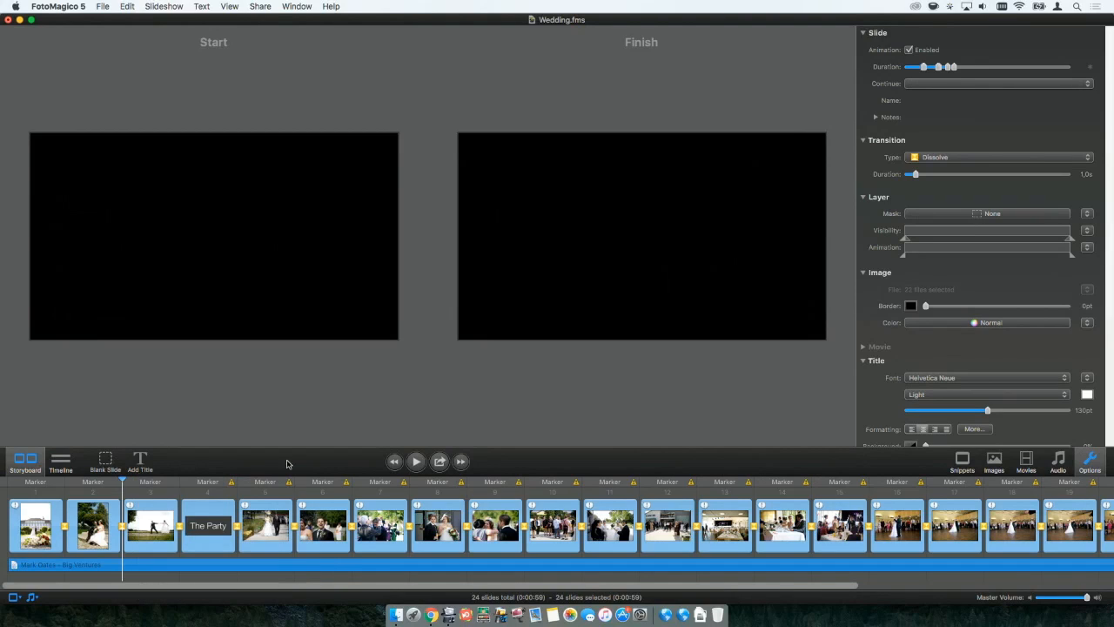
Save the wedding slideshow as a snippet named Wedding.fms, and close the document without saving its changes.
{"action": "left_click", "coordinate": [104, 6]}
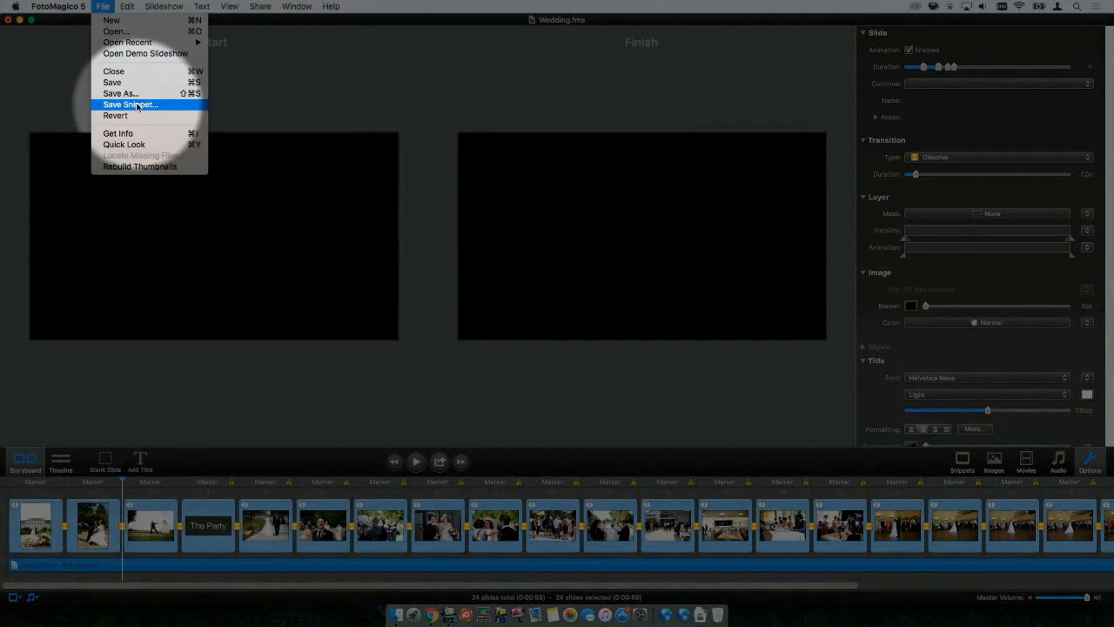
{"action": "left_click", "coordinate": [138, 104]}
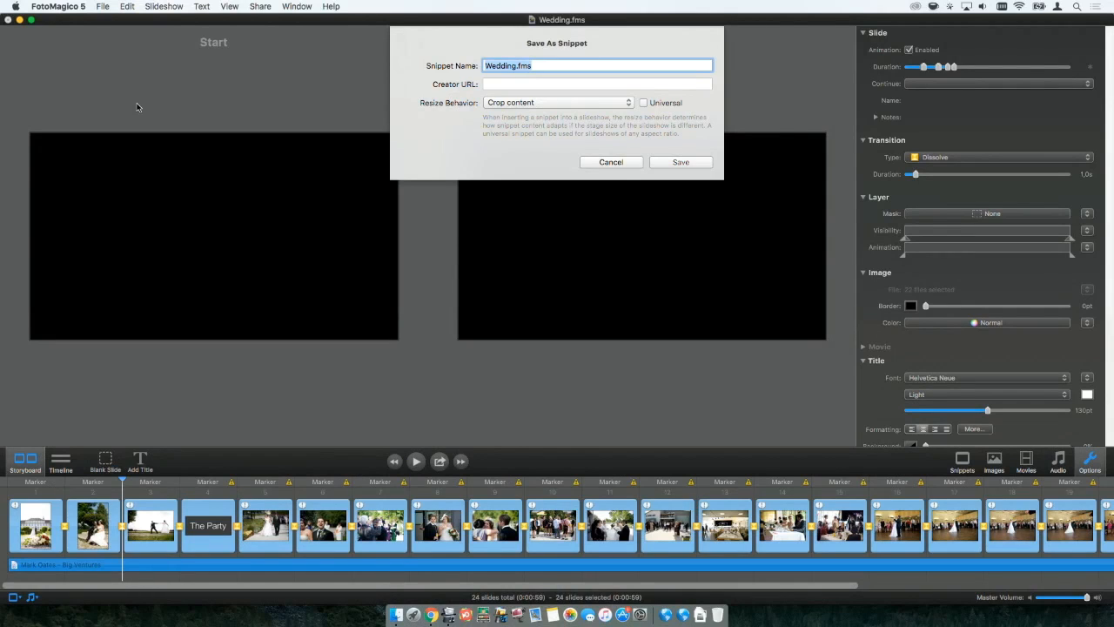
{"action": "key", "text": "Return"}
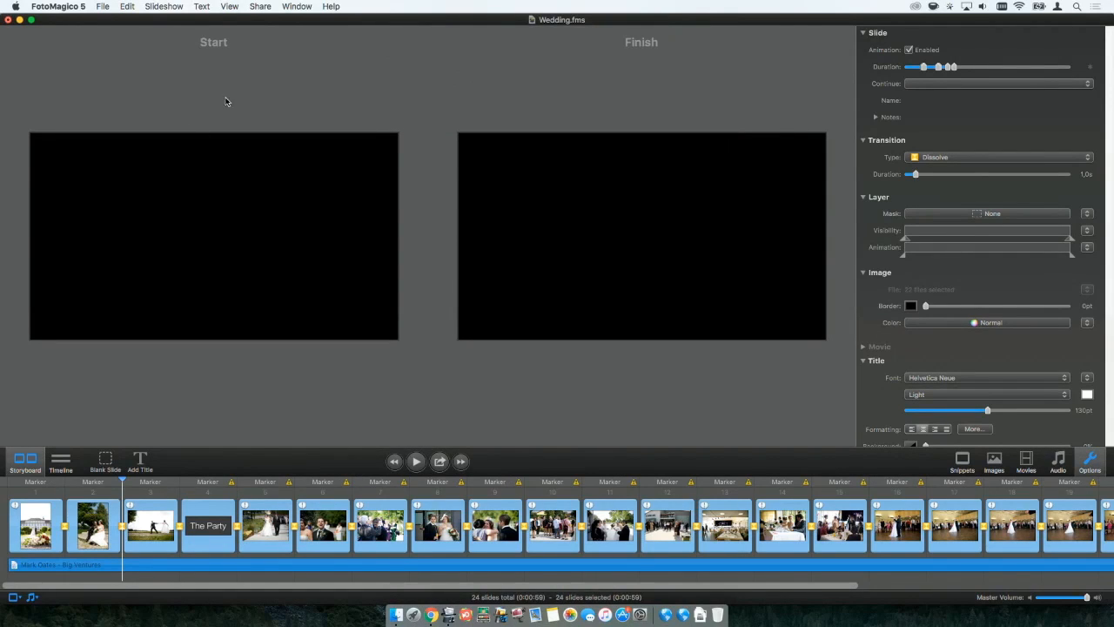
{"action": "key", "text": "super+w"}
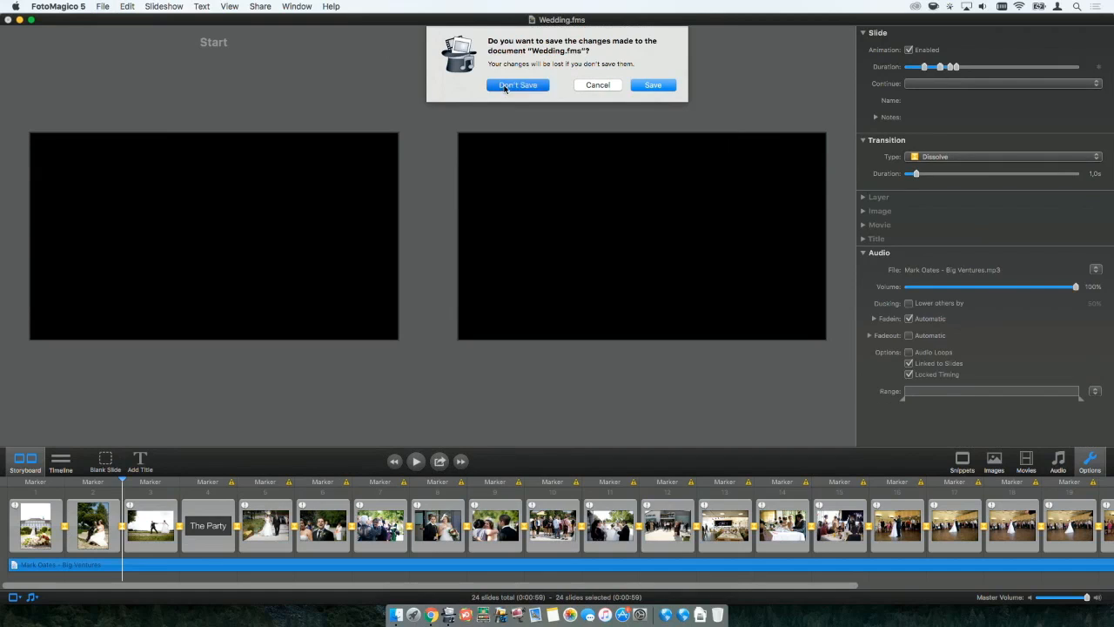
{"action": "left_click", "coordinate": [518, 84]}
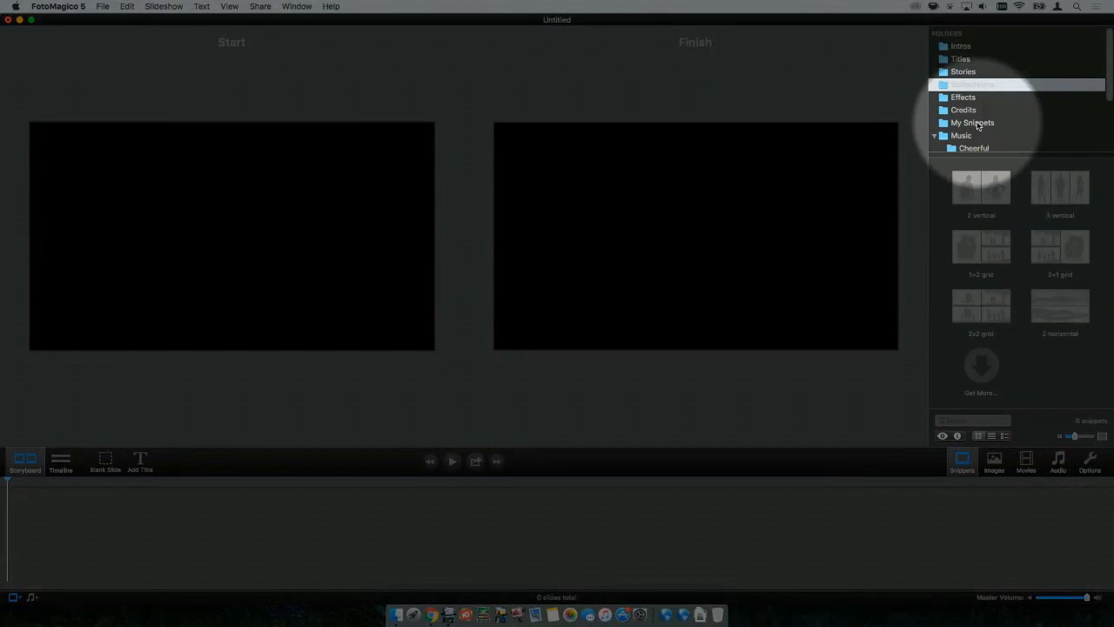
Add the Wedding.fms snippet from the My Snippets folder to the empty storyboard and view its first three slides.
{"action": "left_click", "coordinate": [977, 124]}
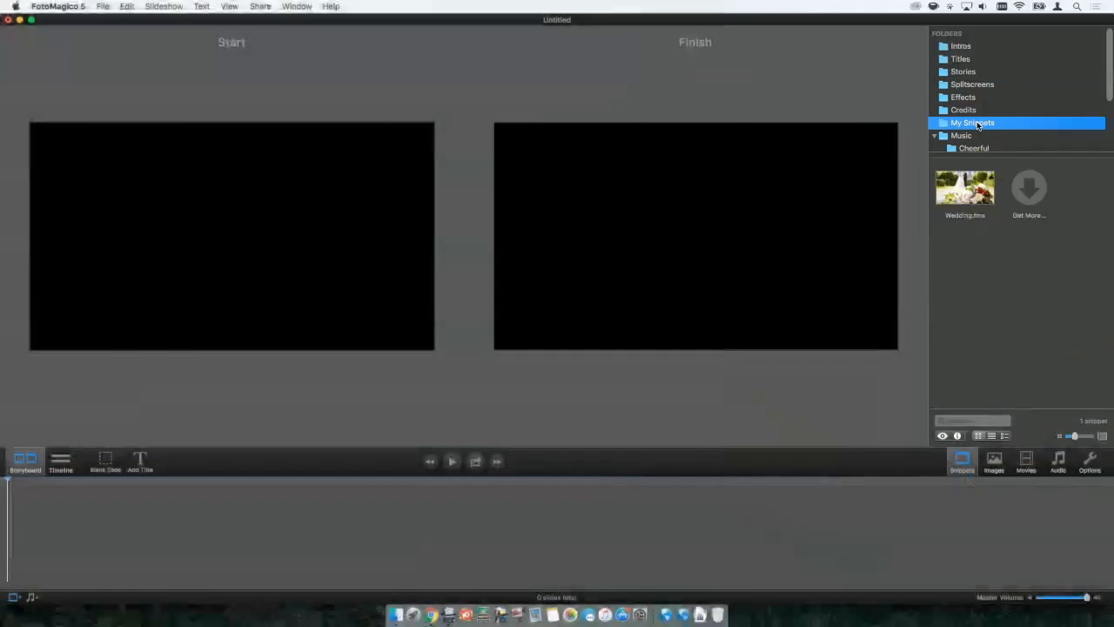
{"action": "left_click_drag", "start_coordinate": [965, 185], "coordinate": [155, 520]}
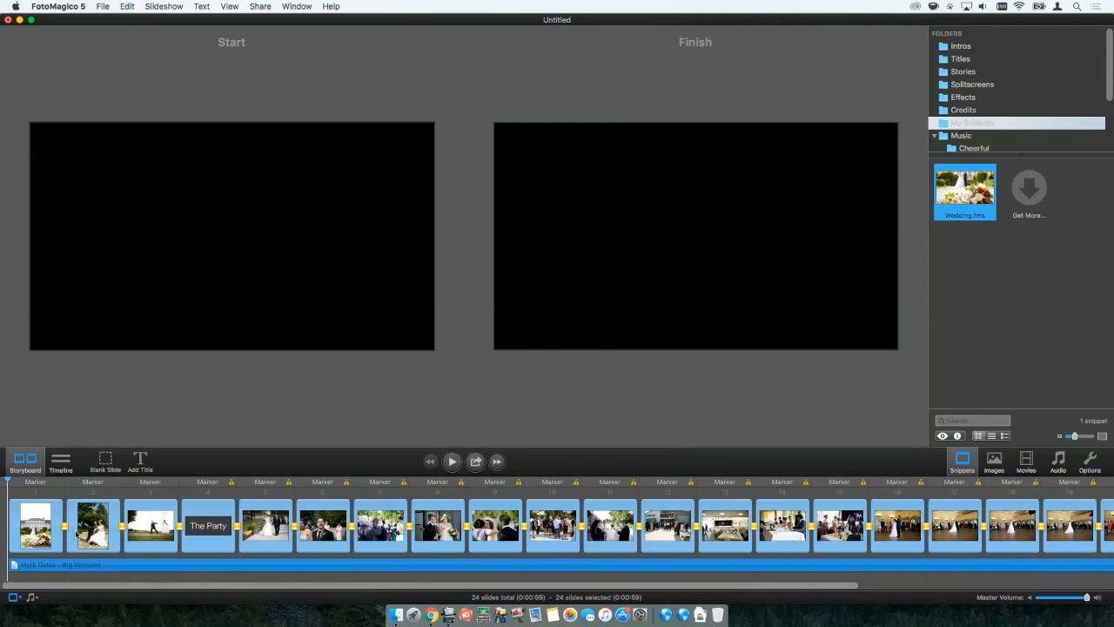
{"action": "left_click", "coordinate": [39, 522]}
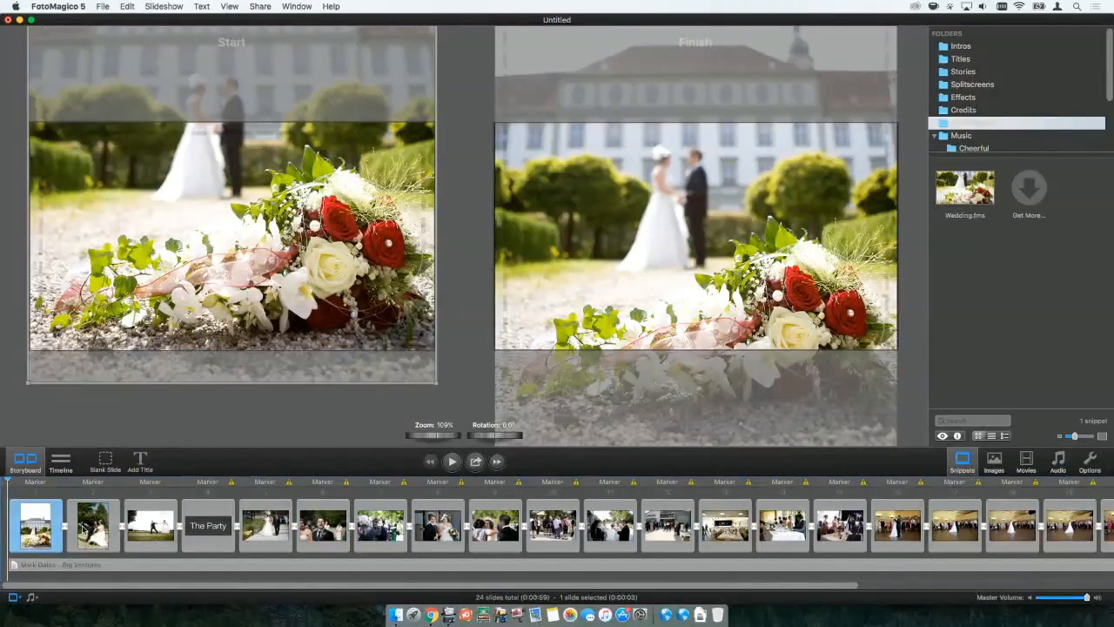
{"action": "left_click", "coordinate": [93, 524]}
{"action": "left_click", "coordinate": [151, 525]}
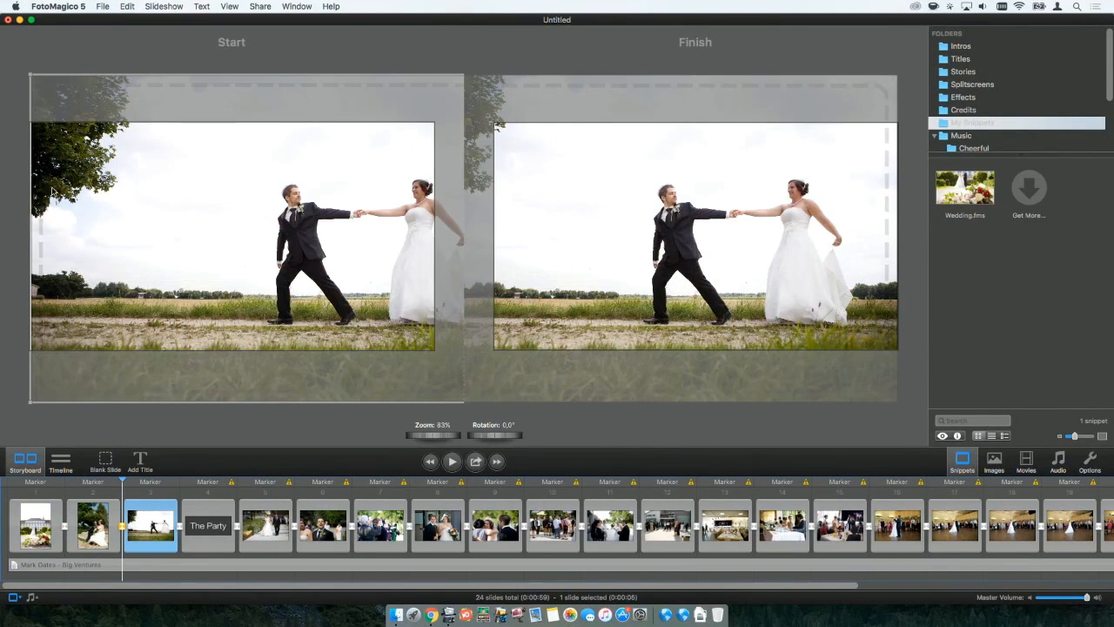
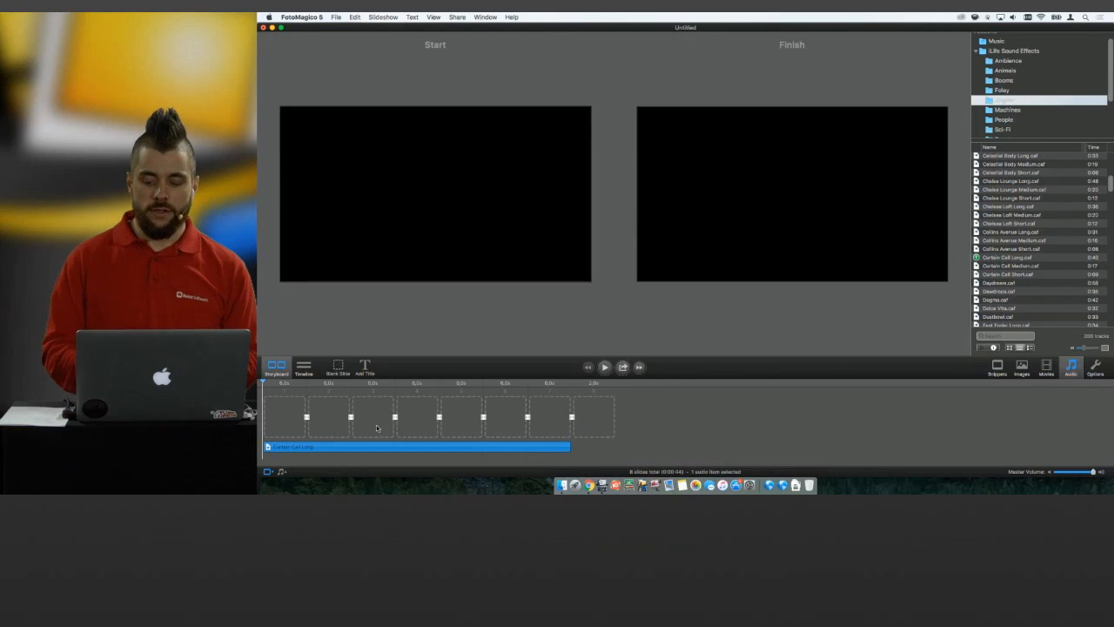
Fill the first six placeholder slides with the six consecutive Peru images from Photos that end with Peru 22.
{"action": "left_click", "coordinate": [1023, 367]}
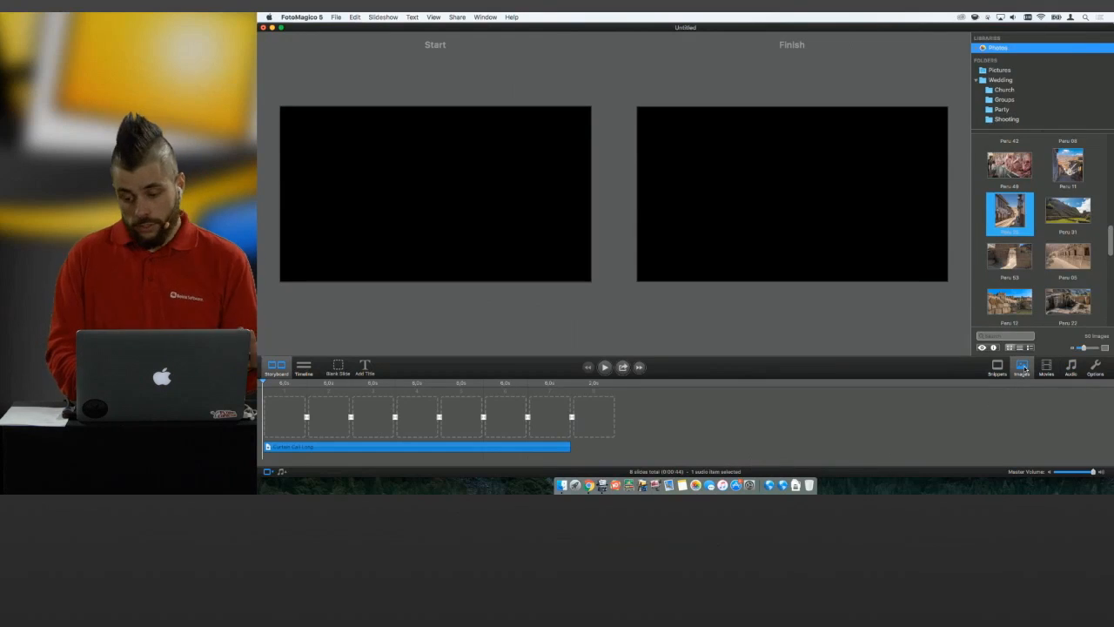
{"action": "scroll", "coordinate": [1034, 205], "scroll_direction": "up", "scroll_amount": 1}
{"action": "scroll", "coordinate": [1022, 228], "scroll_direction": "down", "scroll_amount": 3}
{"action": "left_click", "coordinate": [1072, 219]}
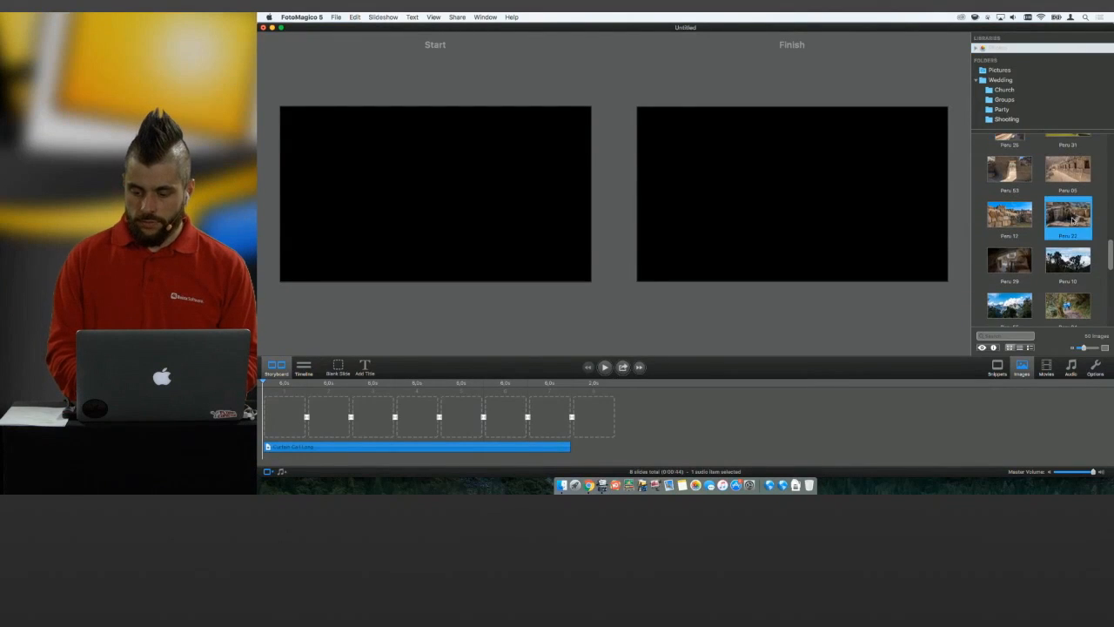
{"action": "scroll", "coordinate": [1057, 220], "scroll_direction": "up", "scroll_amount": 2}
{"action": "left_click", "coordinate": [1011, 215], "text": "shift"}
{"action": "left_click_drag", "start_coordinate": [1011, 214], "coordinate": [272, 427]}
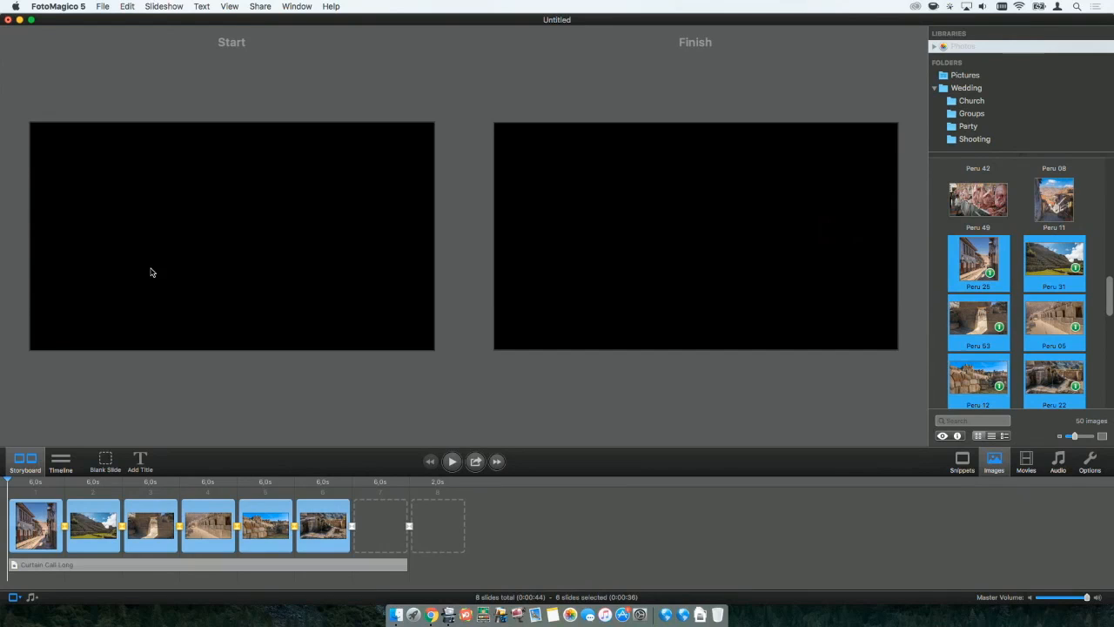
Open the Audio Marker Assistant for the Curtain Call Long track and delete all its existing markers.
{"action": "left_click", "coordinate": [165, 6]}
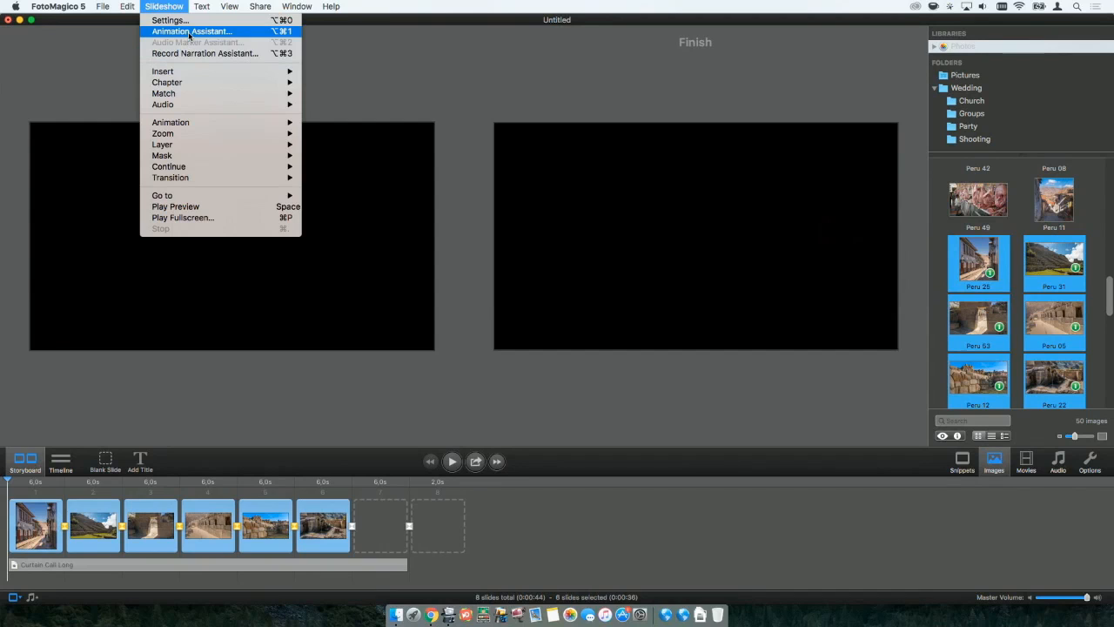
{"action": "left_click", "coordinate": [140, 570]}
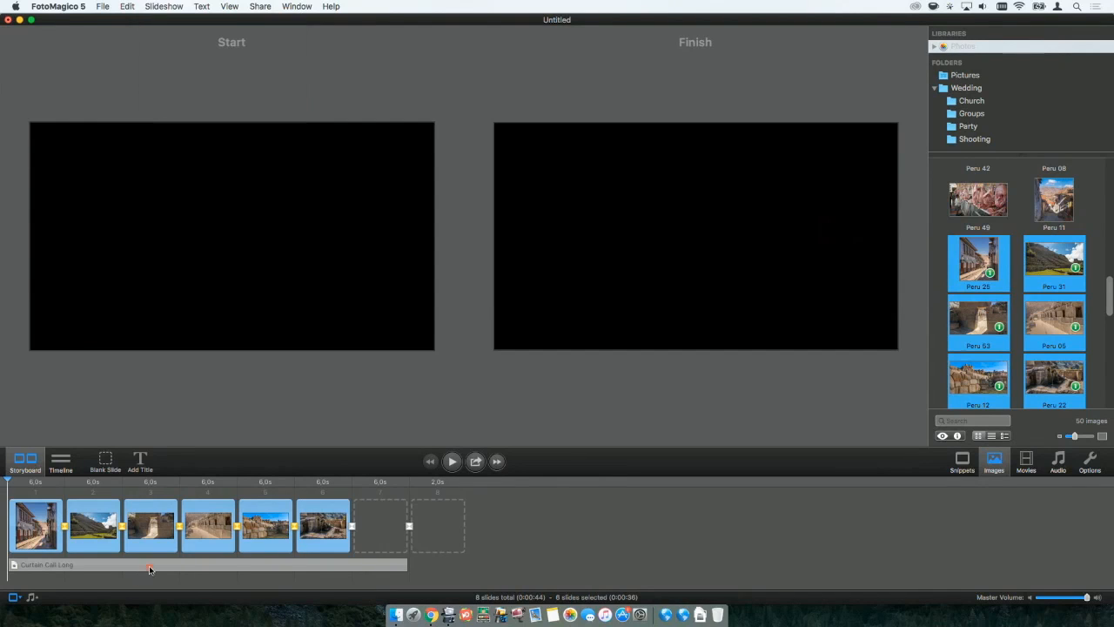
{"action": "left_click", "coordinate": [149, 568]}
{"action": "left_click", "coordinate": [166, 7]}
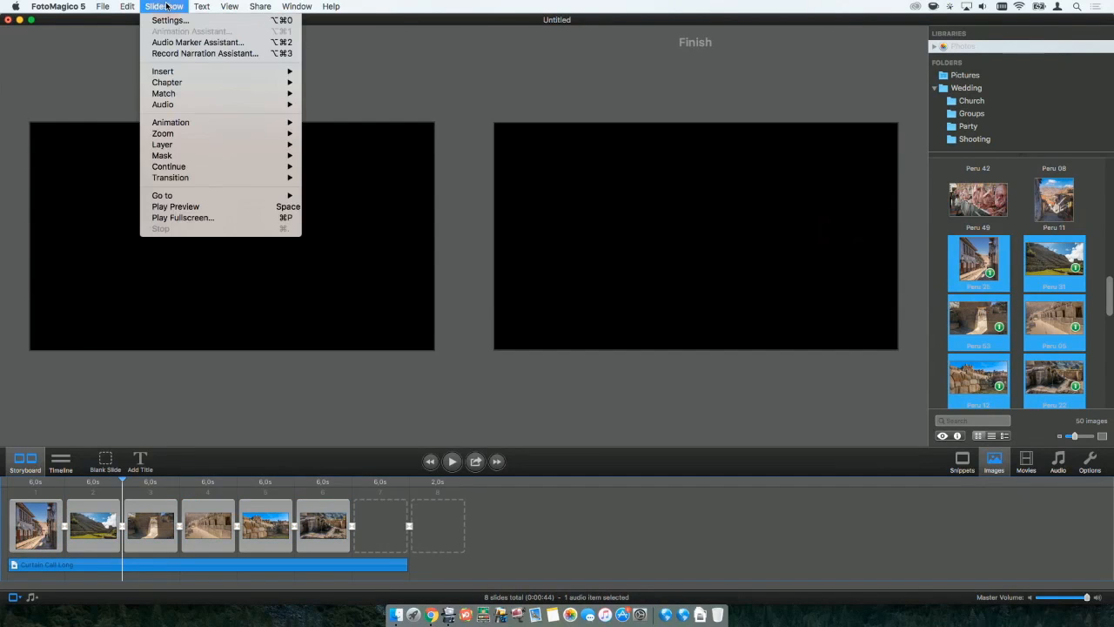
{"action": "left_click", "coordinate": [169, 43]}
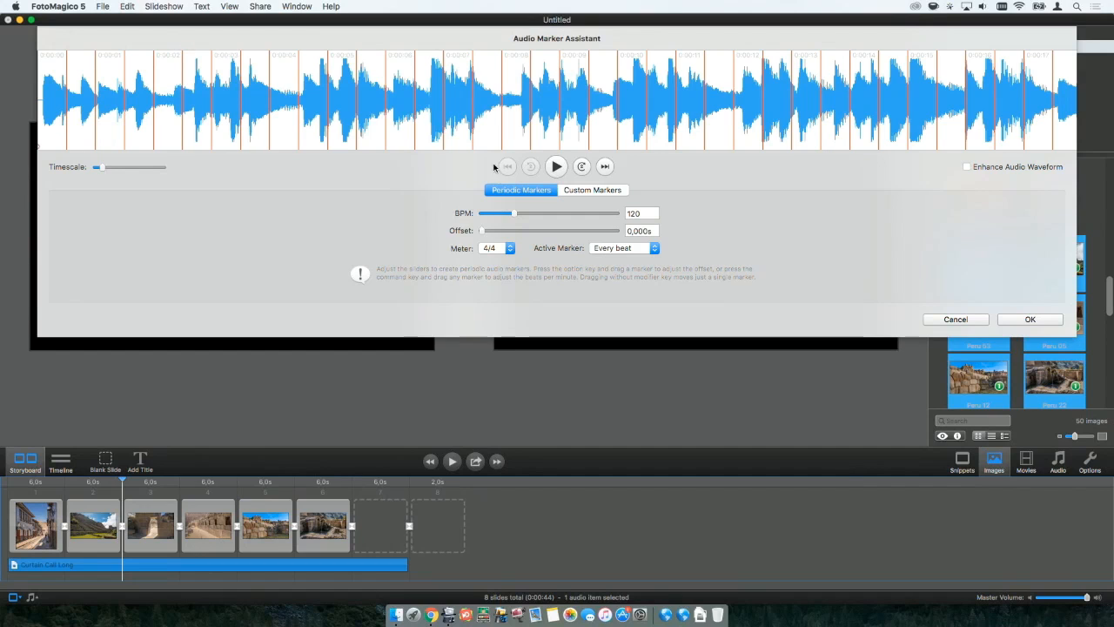
{"action": "left_click", "coordinate": [592, 190]}
{"action": "left_click", "coordinate": [556, 240]}
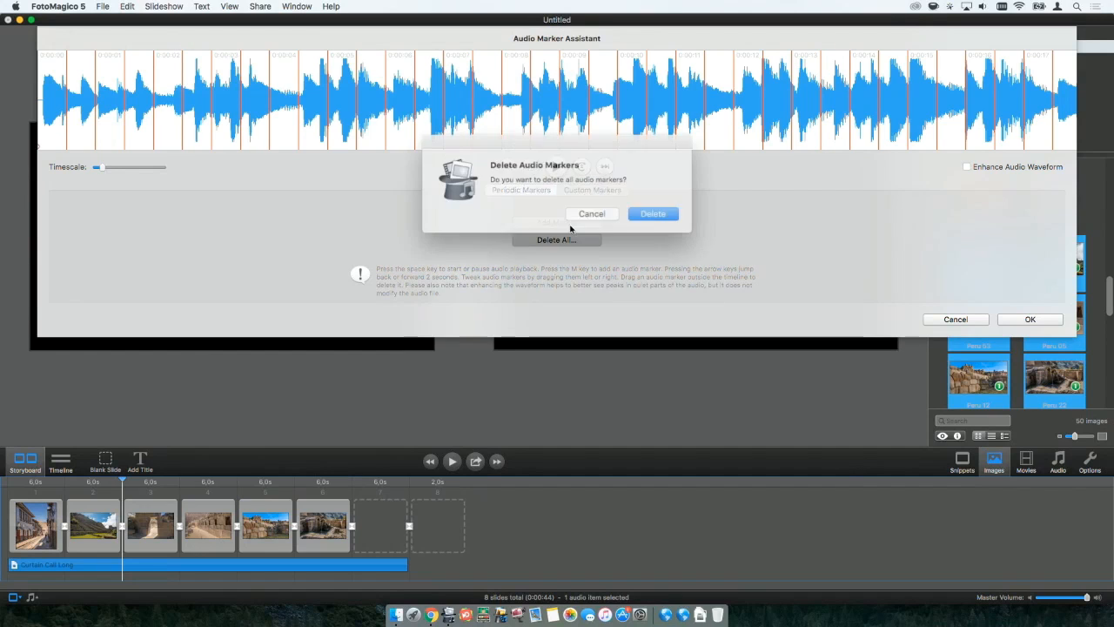
{"action": "left_click", "coordinate": [636, 212]}
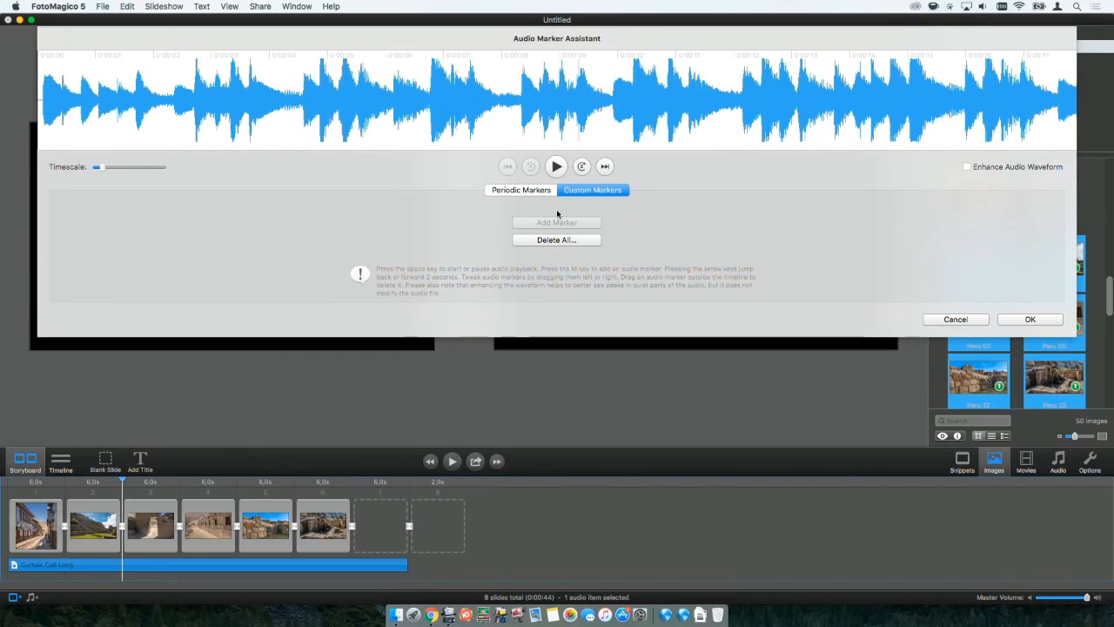
Play the Curtain Call Long track, add five custom markers at its musical accents, and pause playback.
{"action": "left_click", "coordinate": [556, 166]}
{"action": "left_click", "coordinate": [557, 223]}
{"action": "left_click", "coordinate": [557, 222]}
{"action": "left_click", "coordinate": [557, 223]}
{"action": "left_click", "coordinate": [559, 225]}
{"action": "left_click", "coordinate": [556, 224]}
{"action": "left_click", "coordinate": [556, 170]}
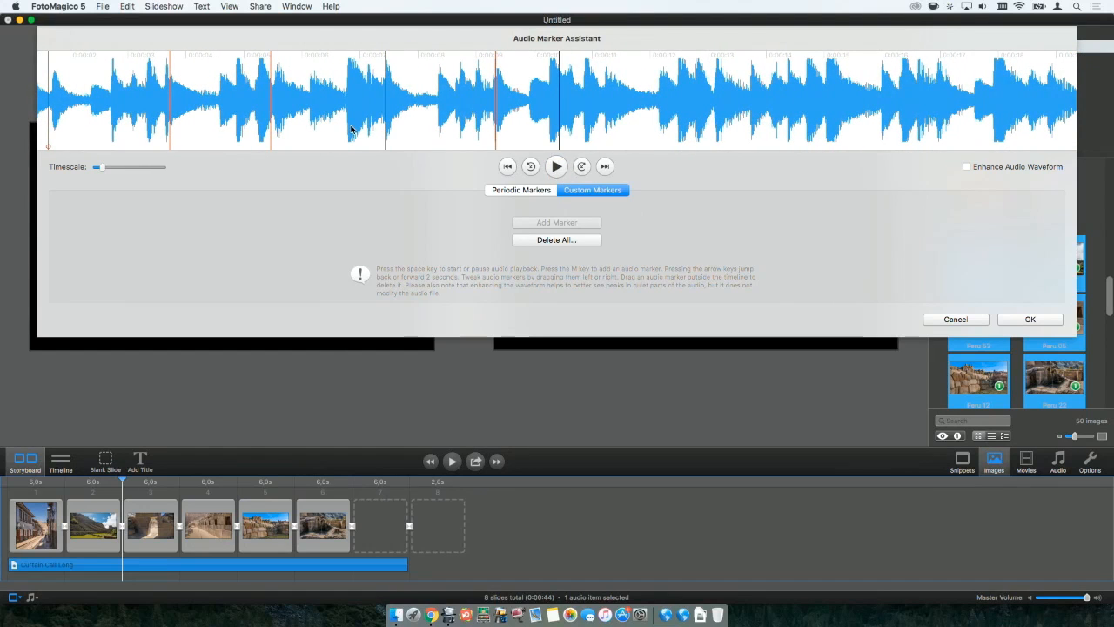
Fine-tune the positions of the second and third custom markers and delete all audio markers.
{"action": "left_click_drag", "start_coordinate": [269, 91], "coordinate": [277, 91]}
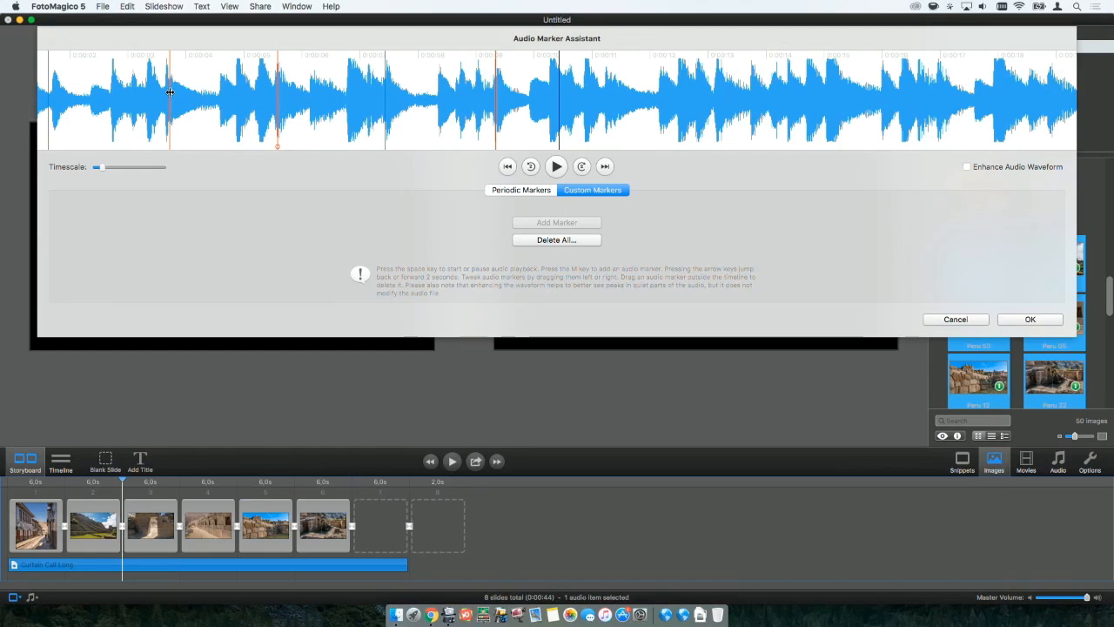
{"action": "left_click_drag", "start_coordinate": [168, 92], "coordinate": [166, 92]}
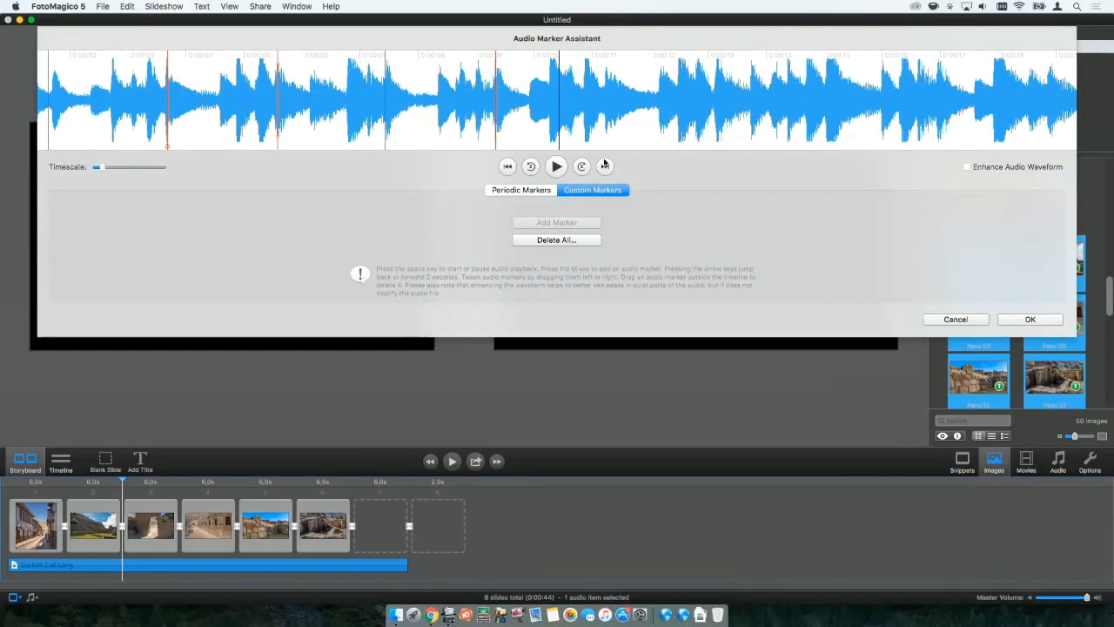
{"action": "left_click", "coordinate": [560, 240]}
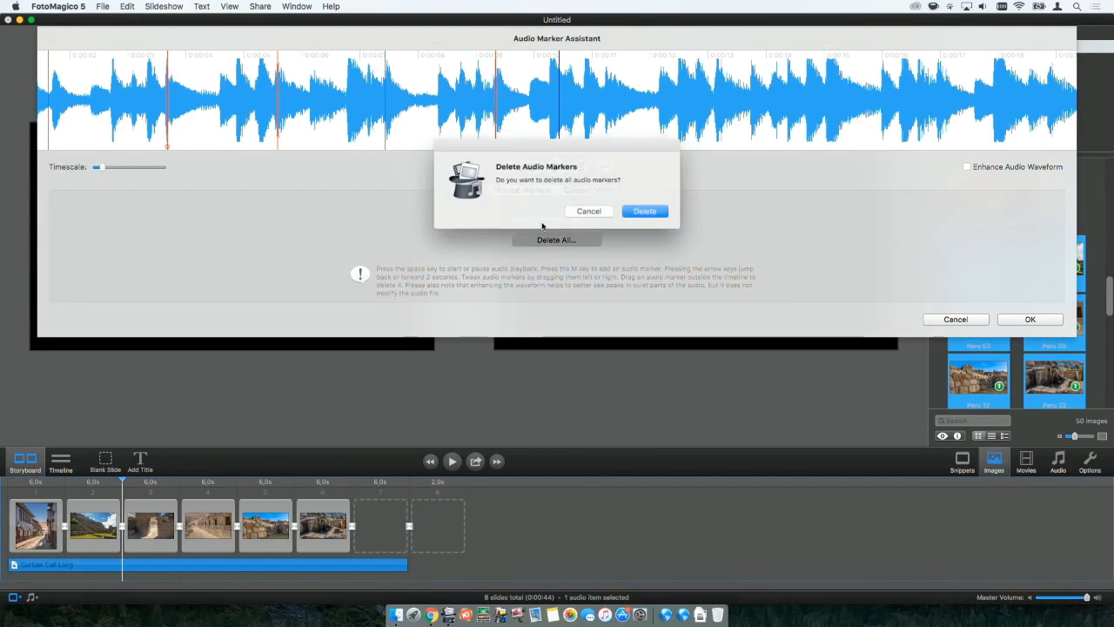
{"action": "left_click", "coordinate": [641, 213]}
Create periodic audio markers at 56.1 BPM with every beat active and apply them to the track.
{"action": "left_click", "coordinate": [522, 191]}
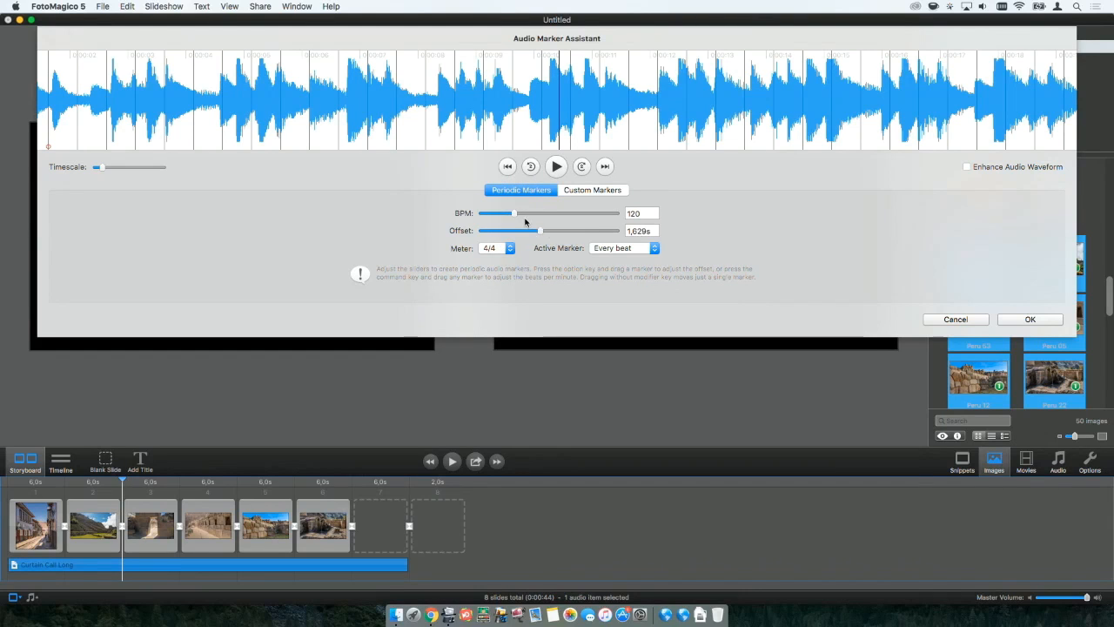
{"action": "left_click_drag", "start_coordinate": [514, 215], "coordinate": [497, 215]}
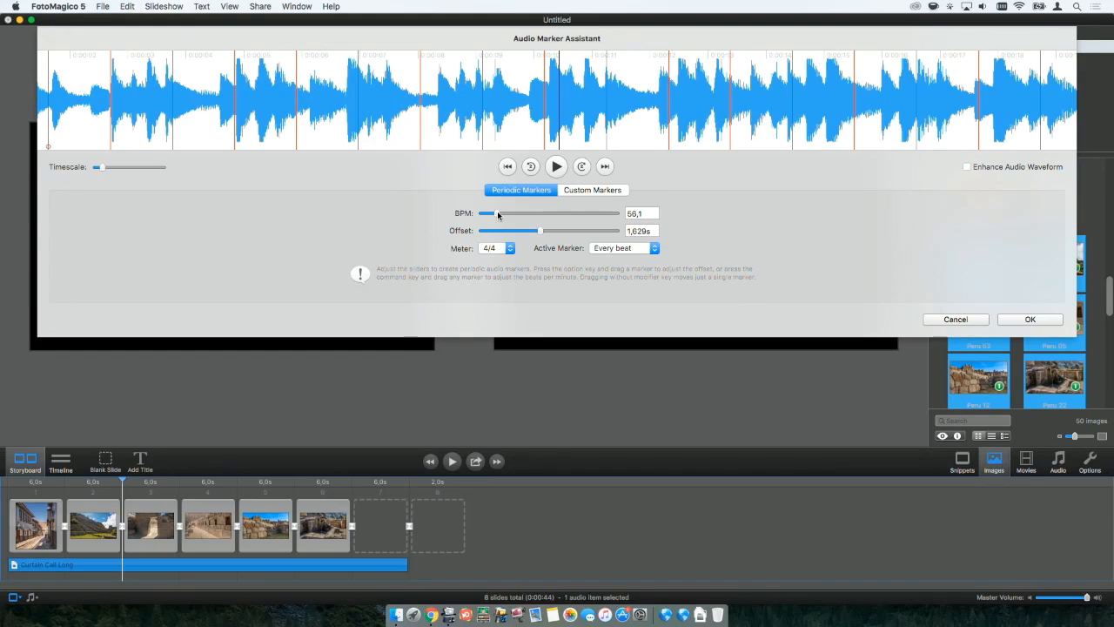
{"action": "left_click", "coordinate": [633, 249]}
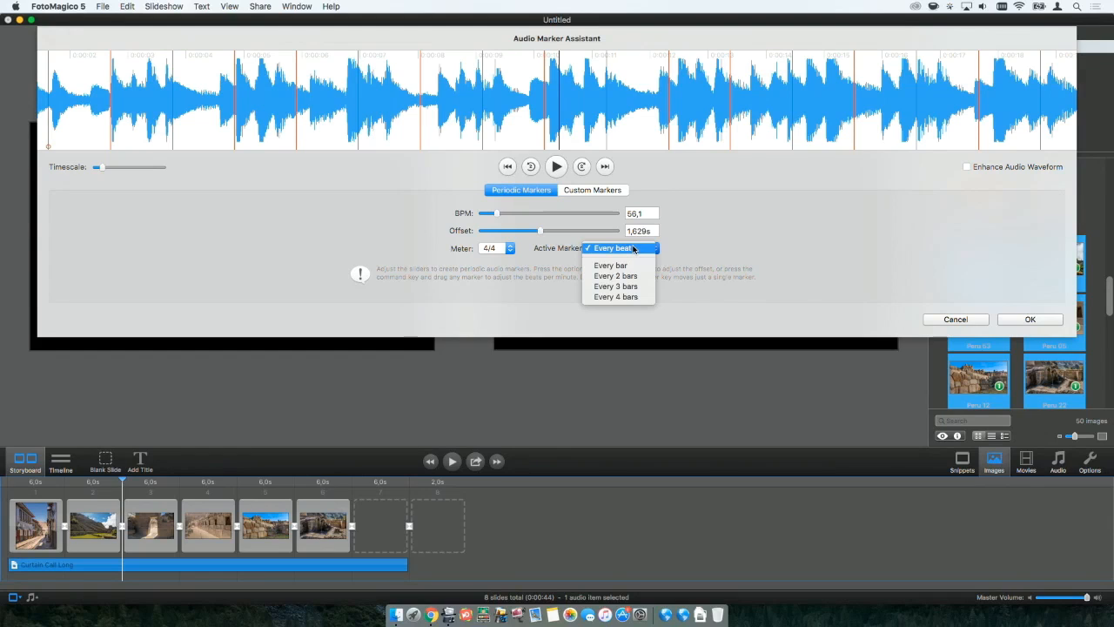
{"action": "left_click", "coordinate": [657, 249]}
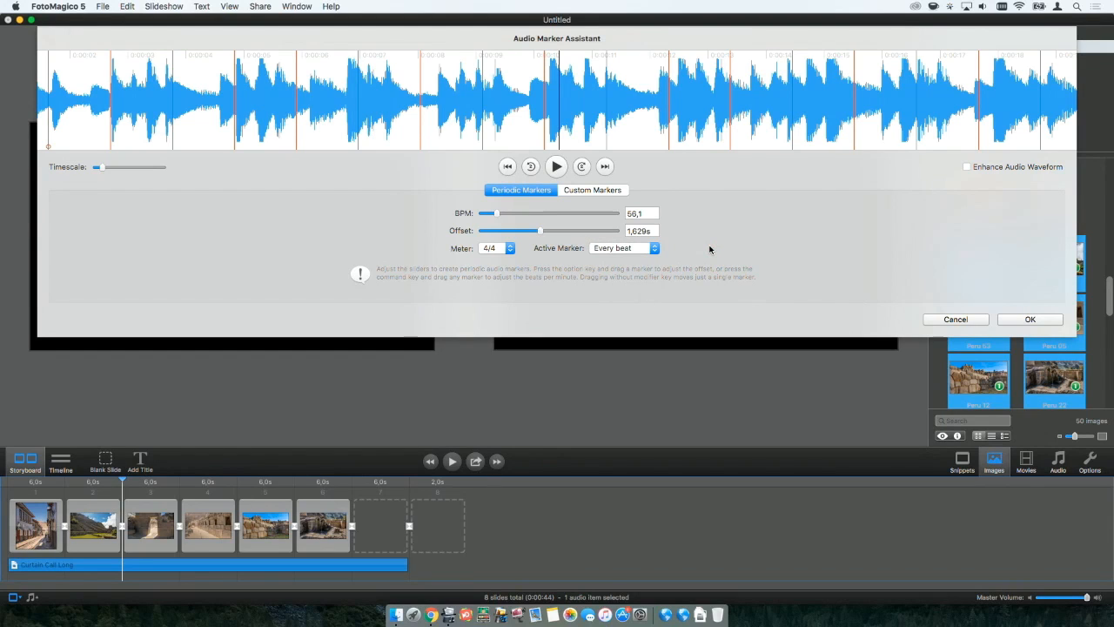
{"action": "left_click", "coordinate": [1027, 320]}
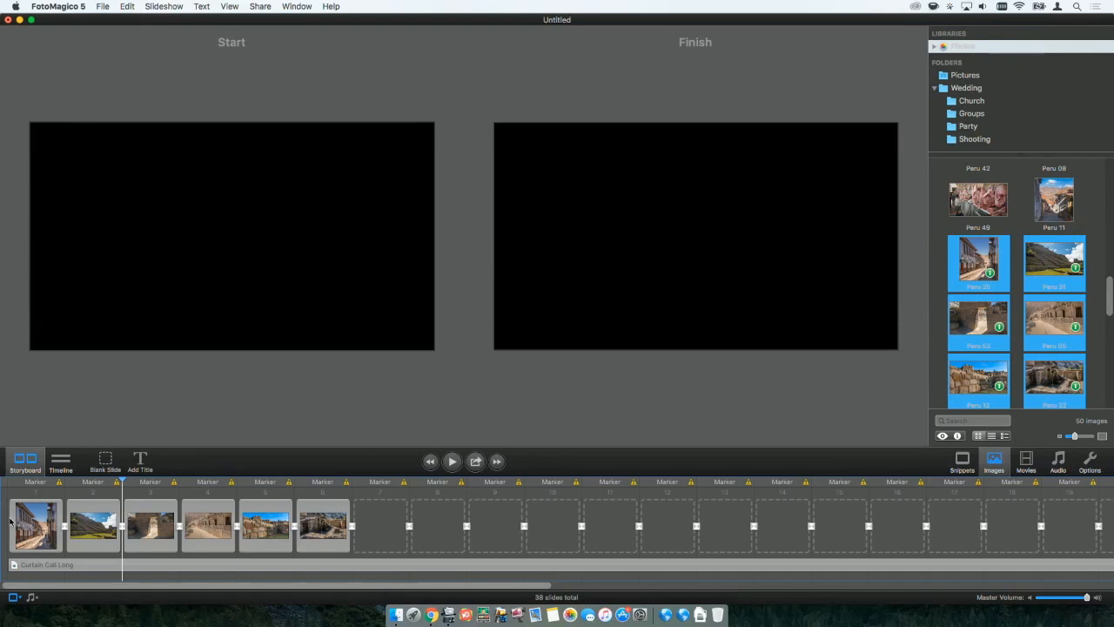
Preview the slideshow from the first slide to check how the images change with the audio markers.
{"action": "left_click", "coordinate": [24, 485]}
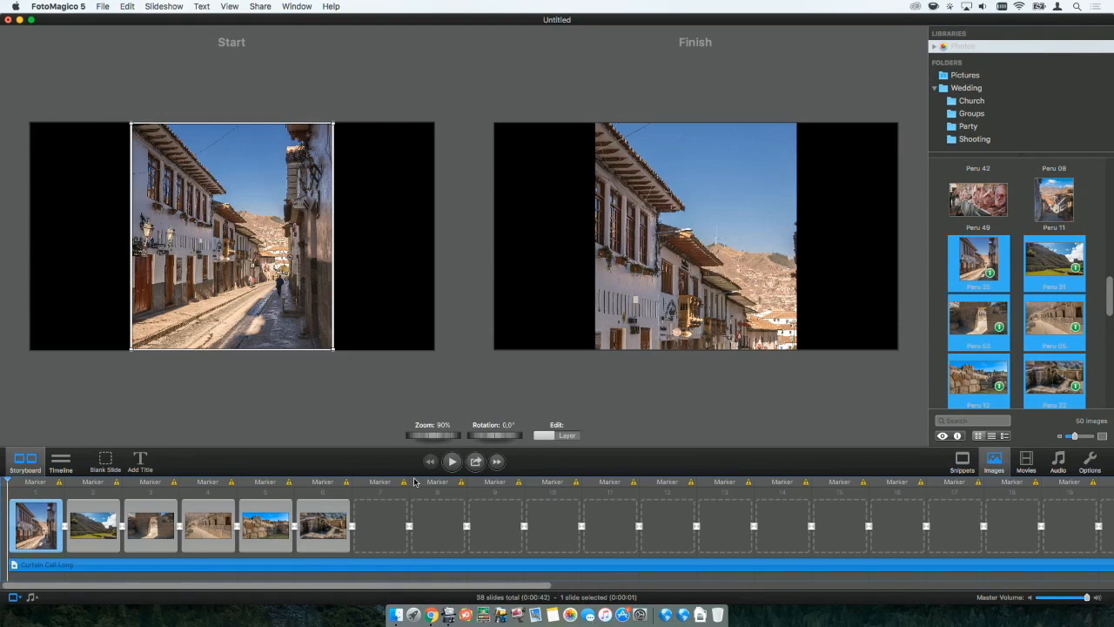
{"action": "left_click", "coordinate": [453, 462]}
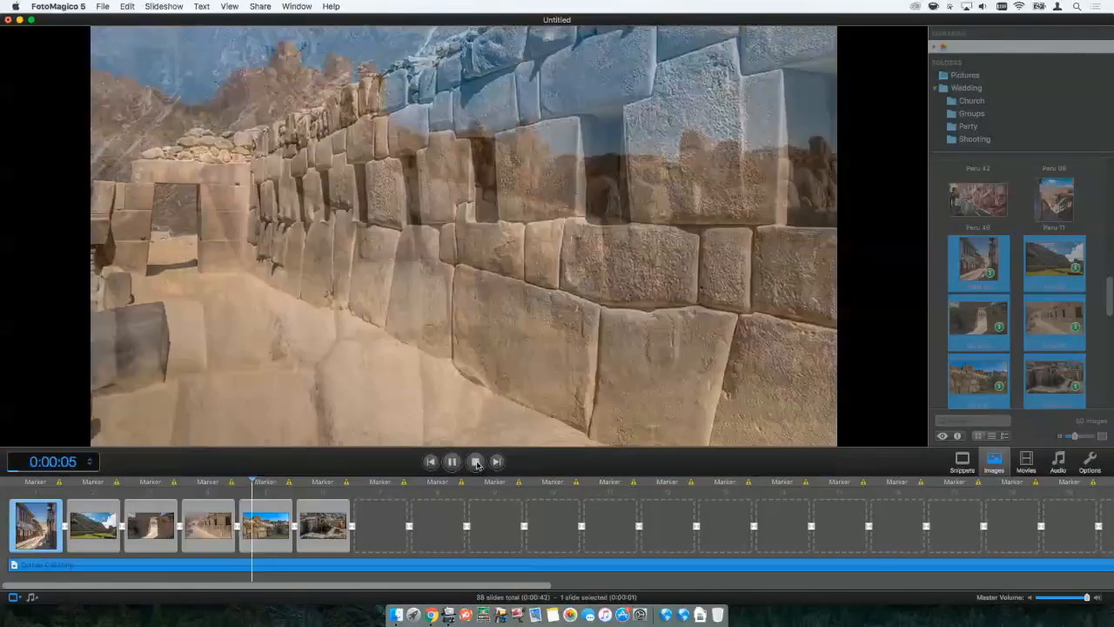
{"action": "left_click", "coordinate": [474, 462]}
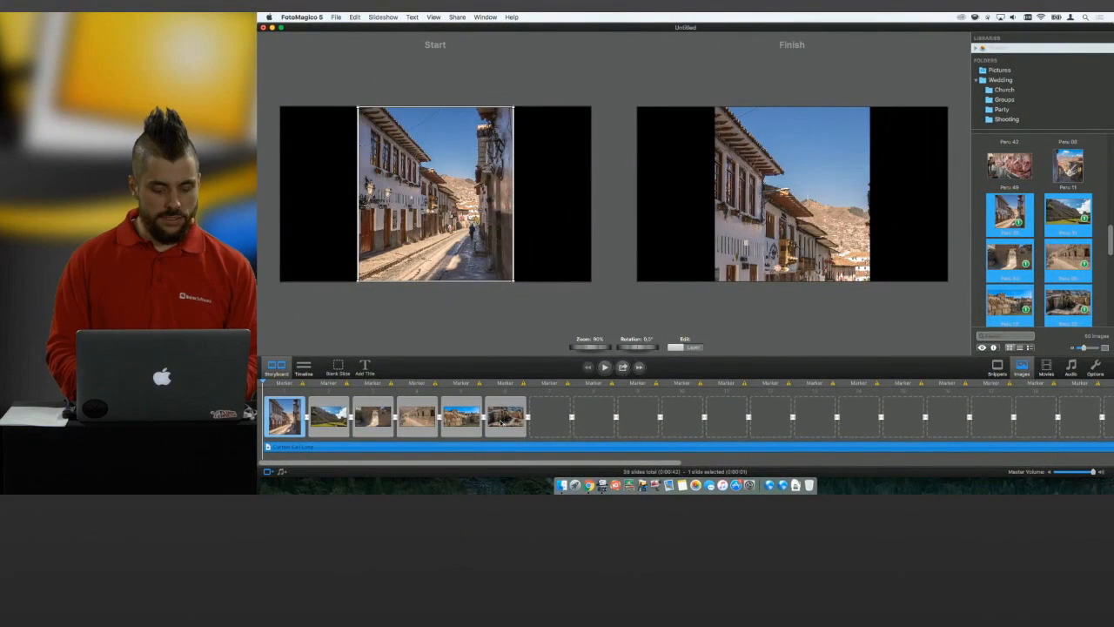
{"action": "key", "text": "End"}
{"action": "key", "text": "Home"}
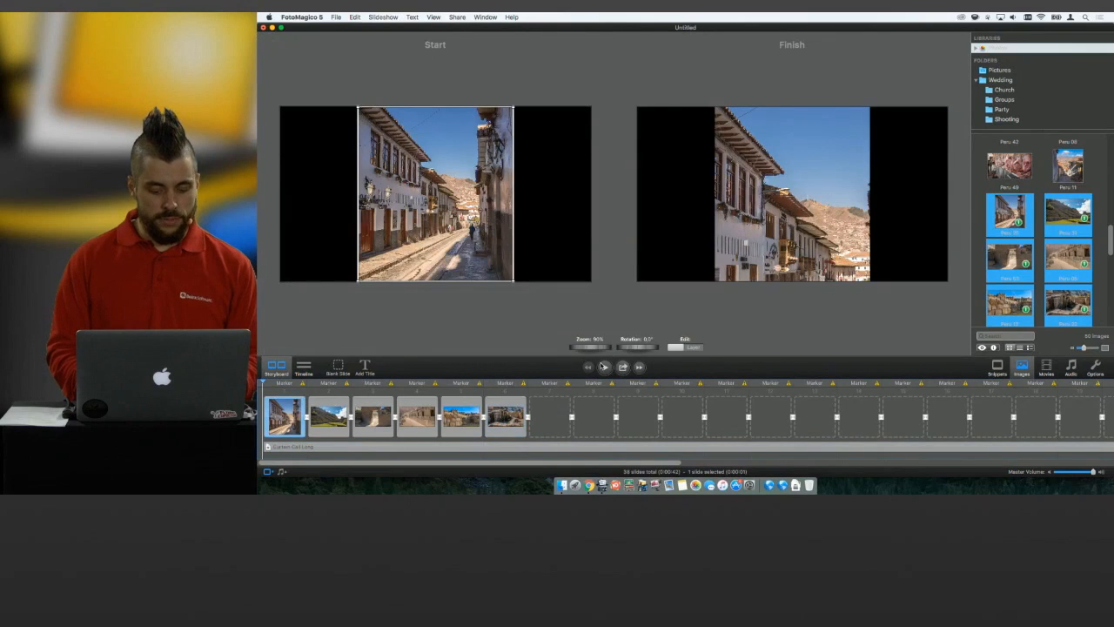
{"action": "left_click", "coordinate": [604, 367]}
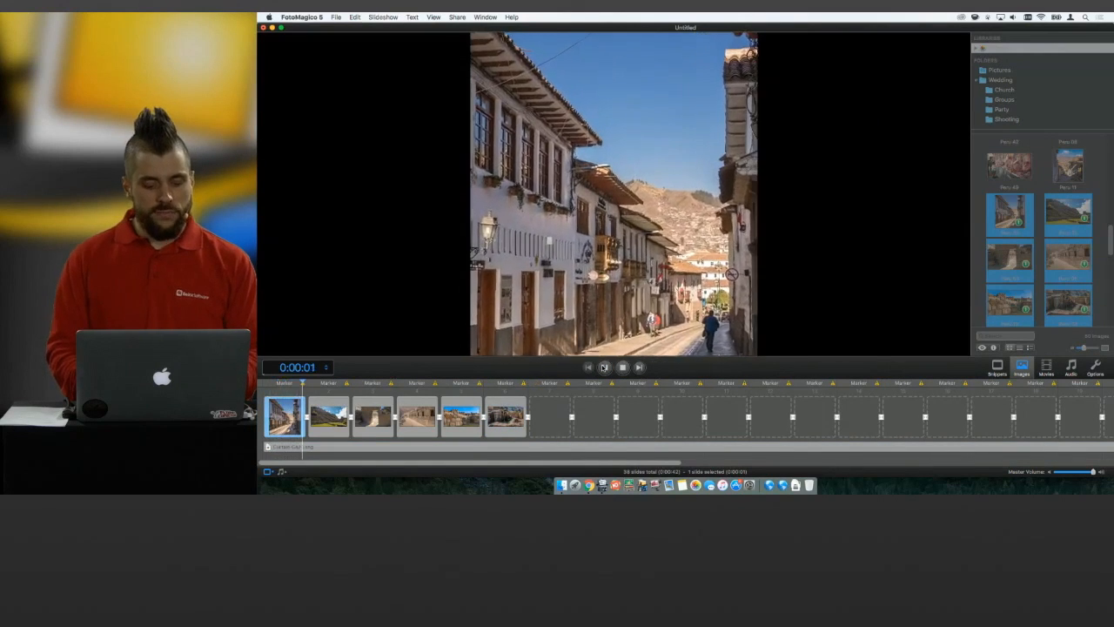
{"action": "left_click", "coordinate": [605, 367]}
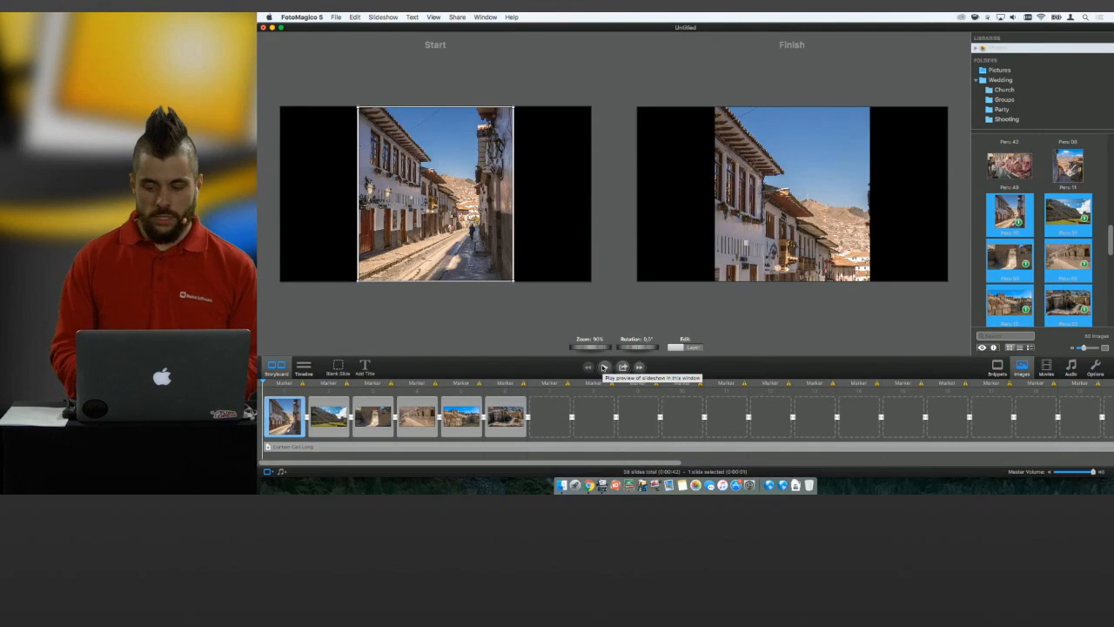
Insert the Peru 01 panorama image as the first slide of the storyboard and briefly preview it.
{"action": "scroll", "coordinate": [1039, 235], "scroll_direction": "up", "scroll_amount": 5}
{"action": "scroll", "coordinate": [1053, 196], "scroll_direction": "down", "scroll_amount": 10}
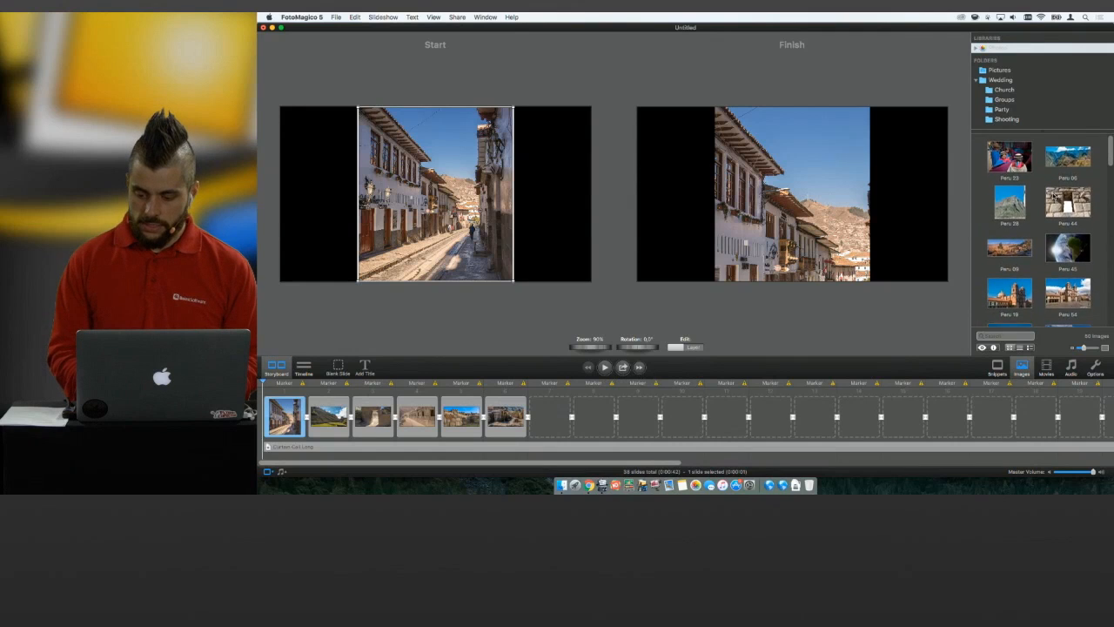
{"action": "scroll", "coordinate": [1053, 196], "scroll_direction": "down", "scroll_amount": 2}
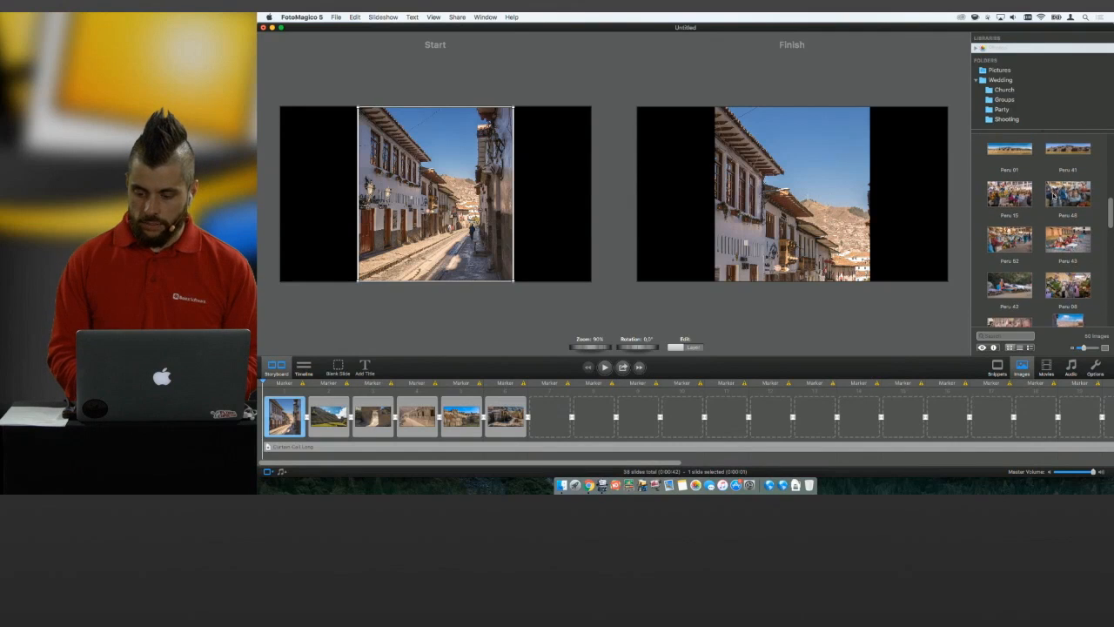
{"action": "left_click_drag", "start_coordinate": [1010, 155], "coordinate": [262, 417]}
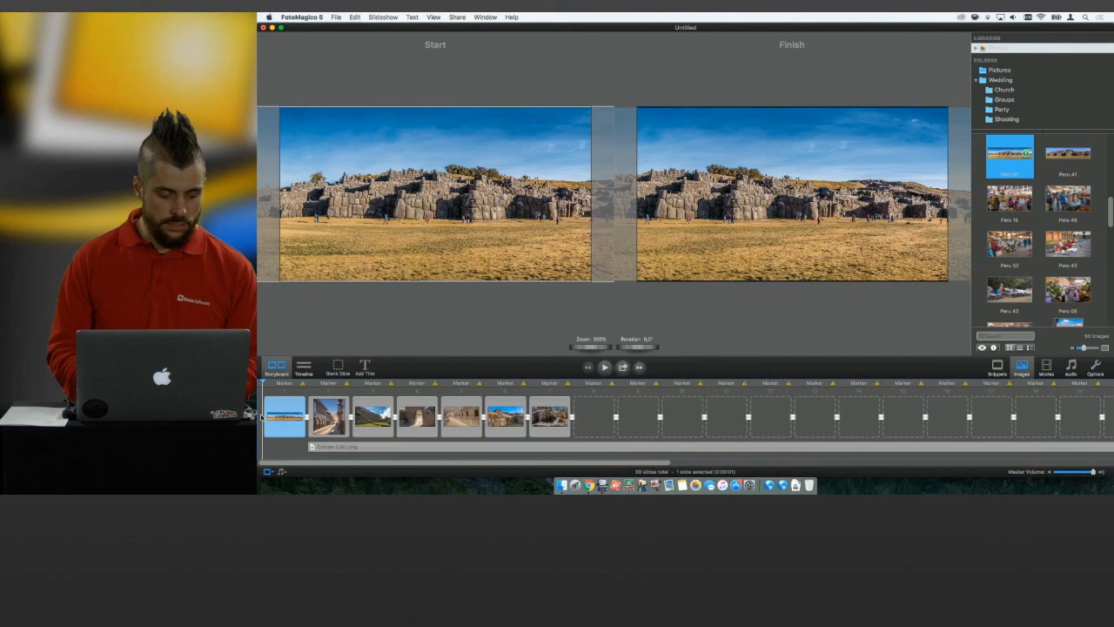
{"action": "left_click", "coordinate": [604, 366]}
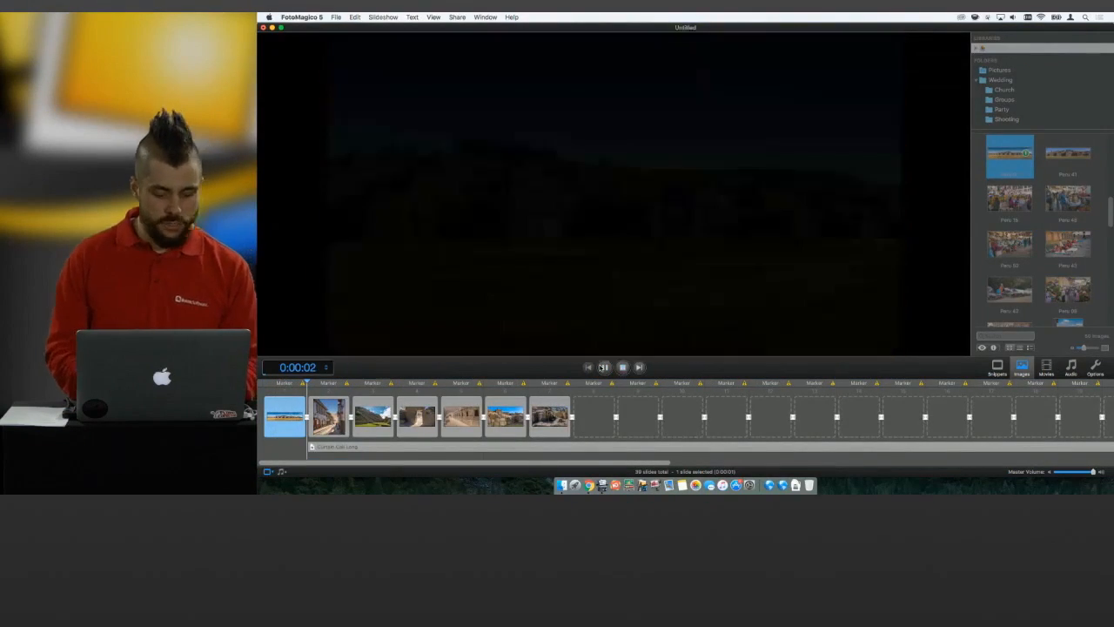
{"action": "left_click", "coordinate": [605, 366]}
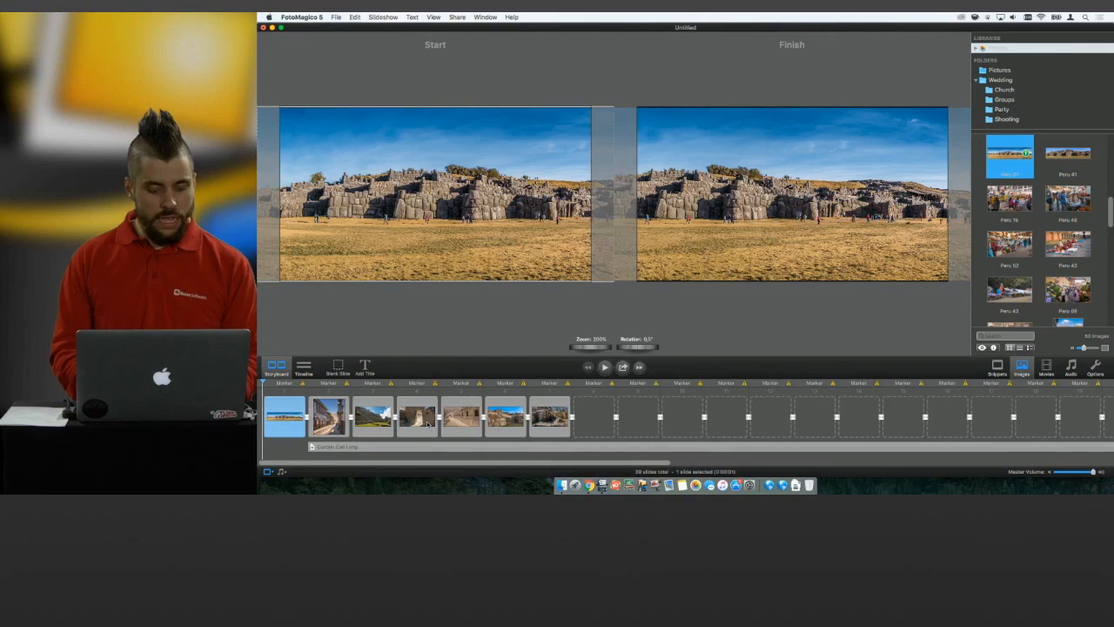
Use the Animation Assistant on all seven photo slides with a slightly slower speed and panoramas kept completely visible, and preview from the start.
{"action": "left_click", "coordinate": [547, 420], "text": "shift"}
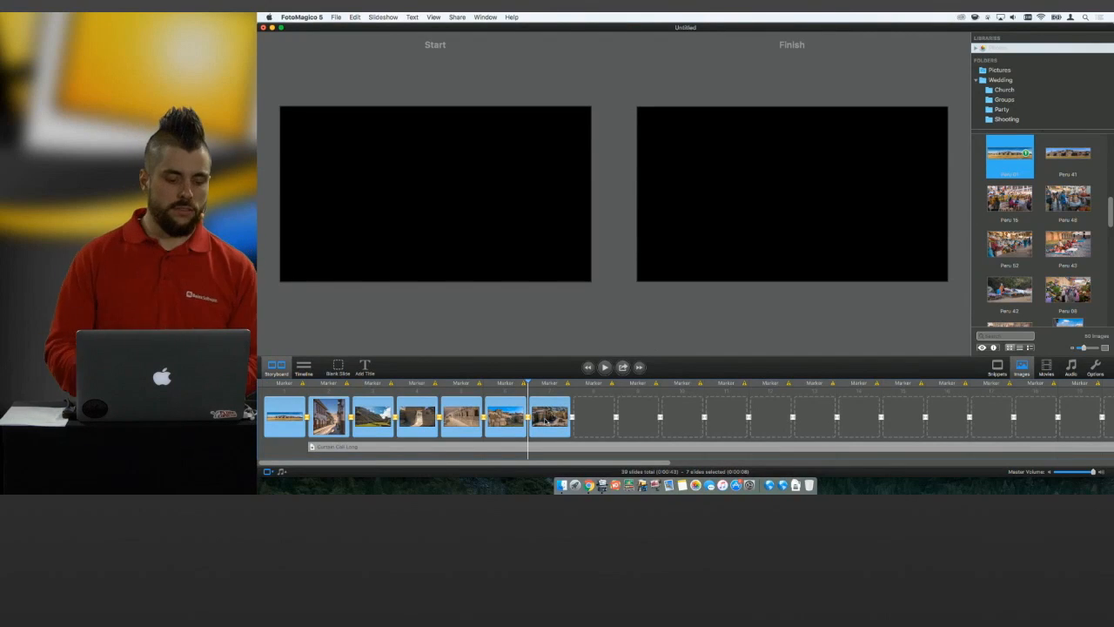
{"action": "left_click", "coordinate": [384, 18]}
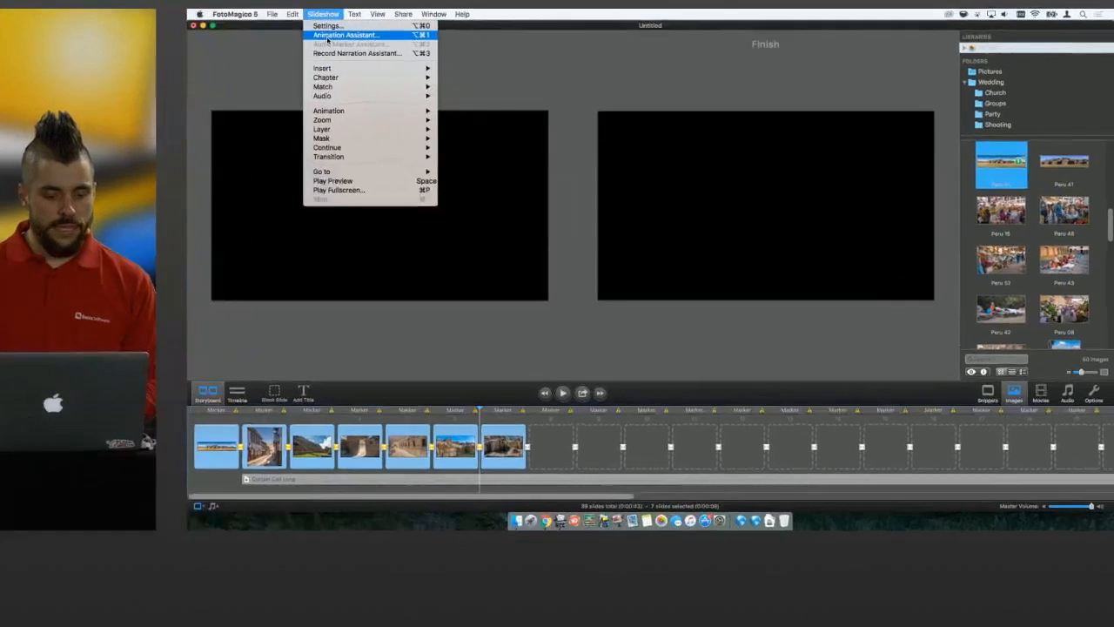
{"action": "left_click", "coordinate": [388, 38]}
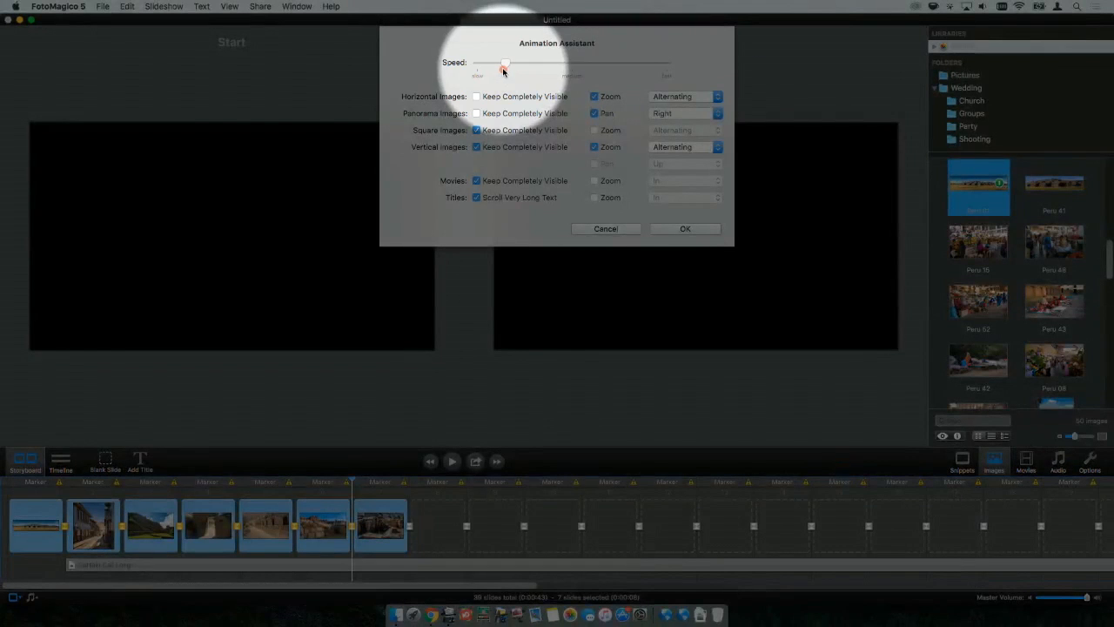
{"action": "left_click_drag", "start_coordinate": [502, 70], "coordinate": [500, 68]}
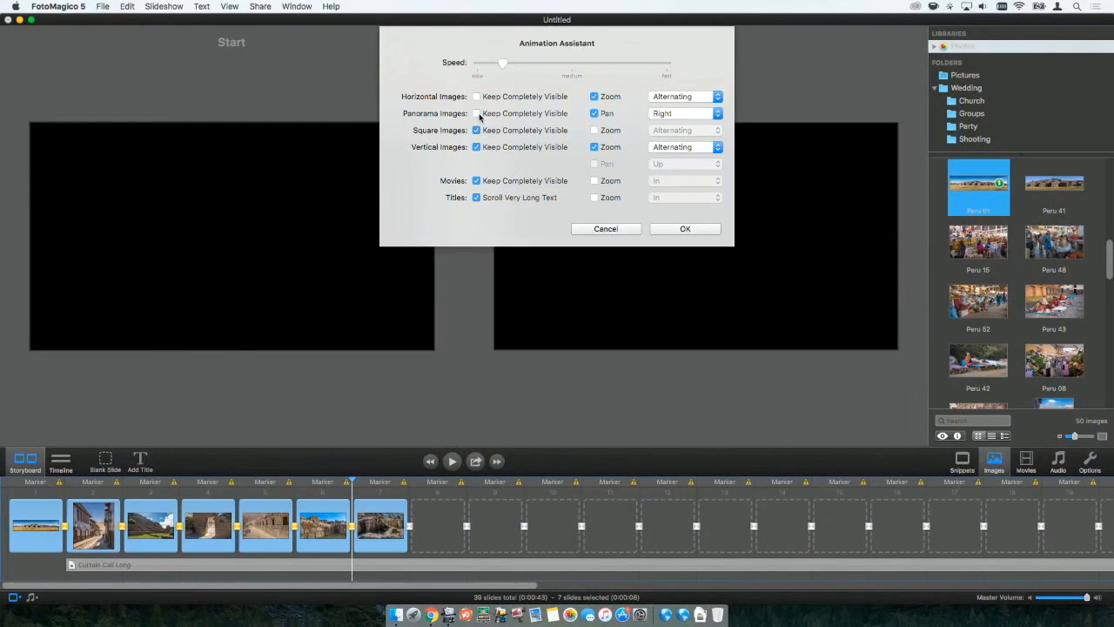
{"action": "left_click", "coordinate": [477, 114]}
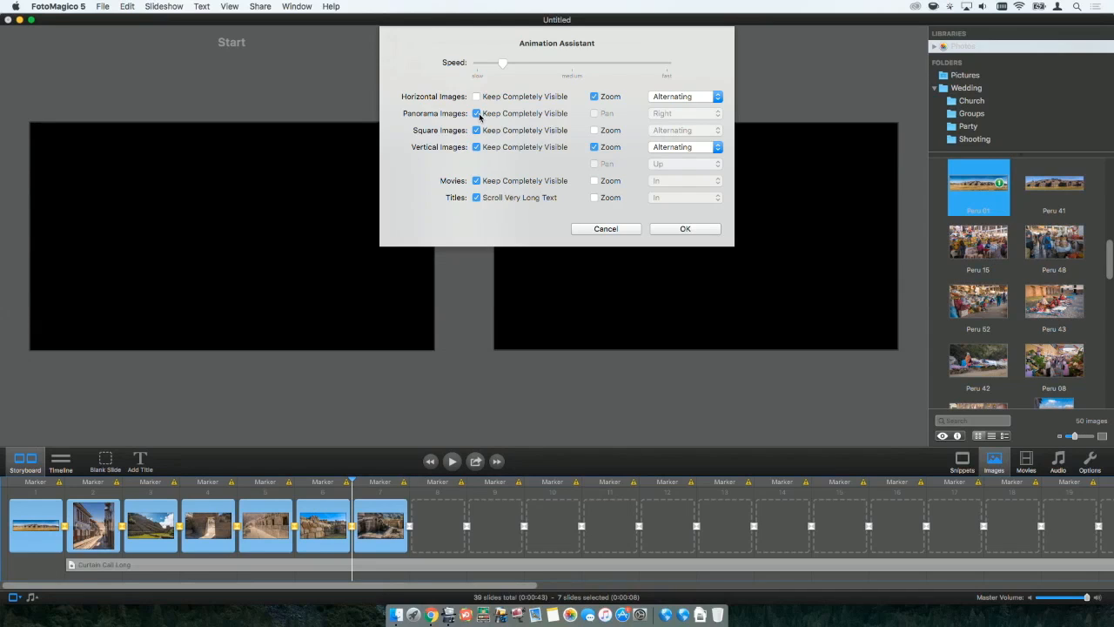
{"action": "left_click", "coordinate": [682, 229]}
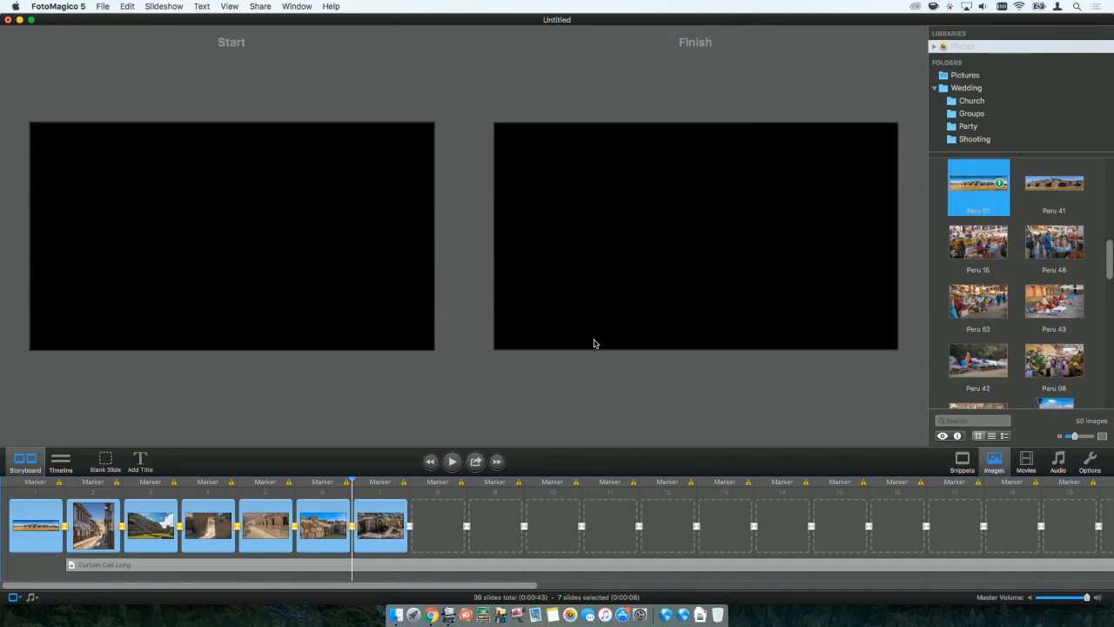
{"action": "left_click", "coordinate": [435, 465]}
{"action": "left_click", "coordinate": [452, 463]}
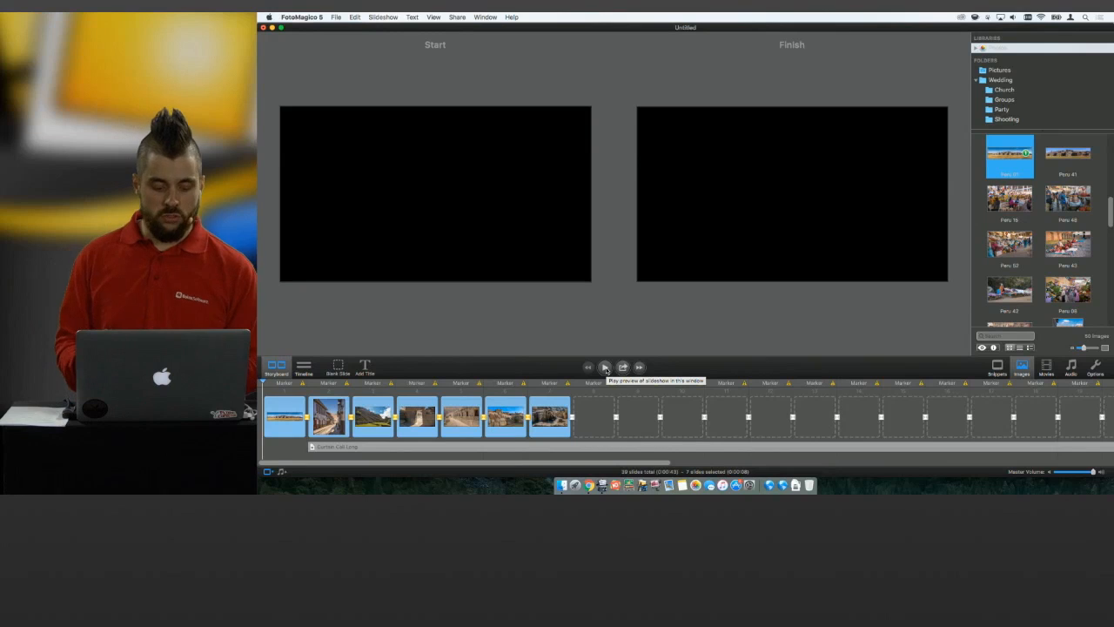
Set the finish zoom of the sixth slide to 108% and switch the slideshow to timeline mode.
{"action": "left_click", "coordinate": [486, 397]}
{"action": "left_click", "coordinate": [500, 415]}
{"action": "left_click", "coordinate": [688, 237]}
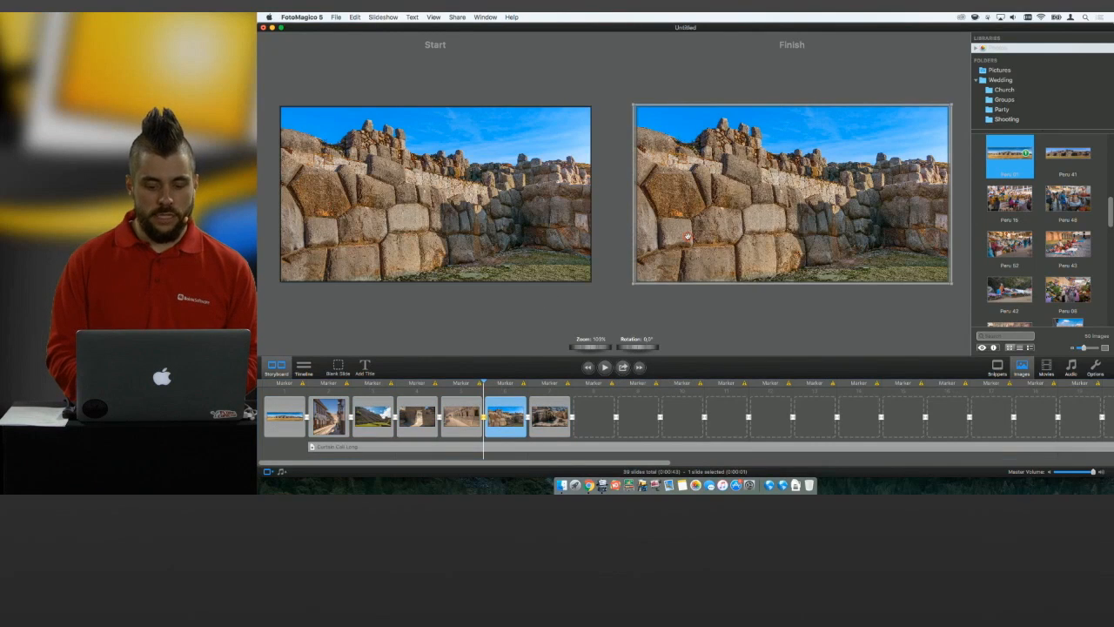
{"action": "left_click_drag", "start_coordinate": [595, 347], "coordinate": [596, 348]}
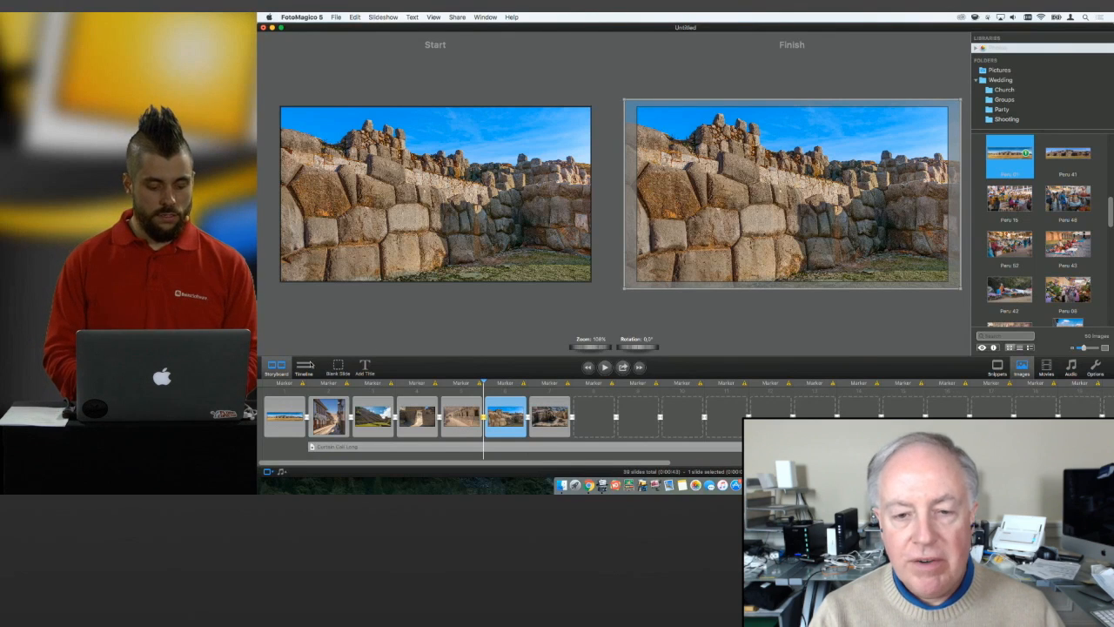
{"action": "left_click", "coordinate": [299, 372]}
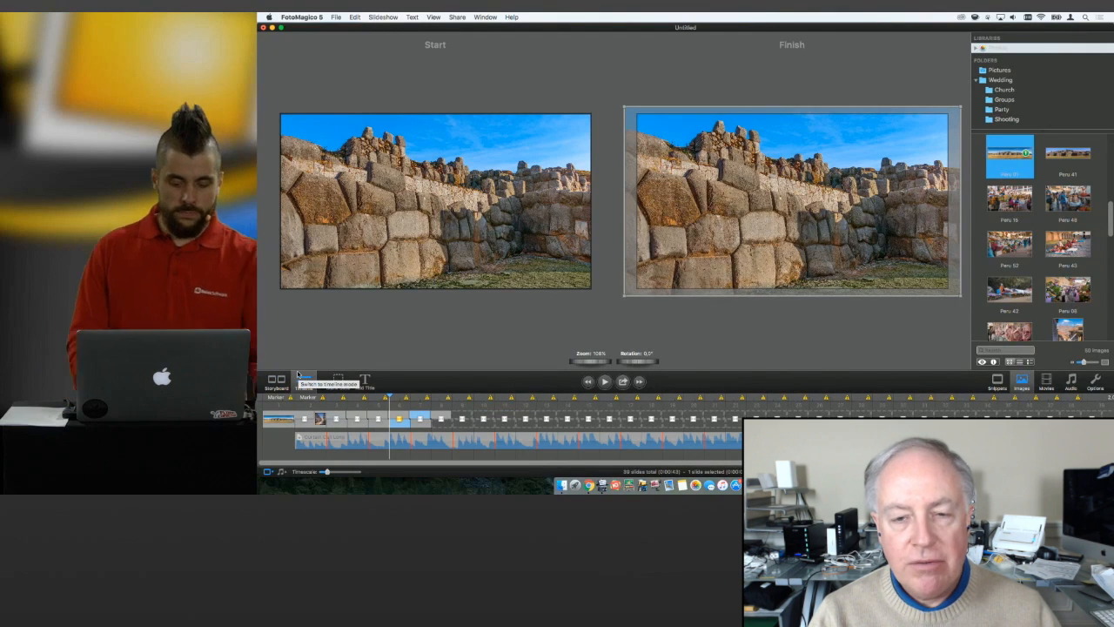
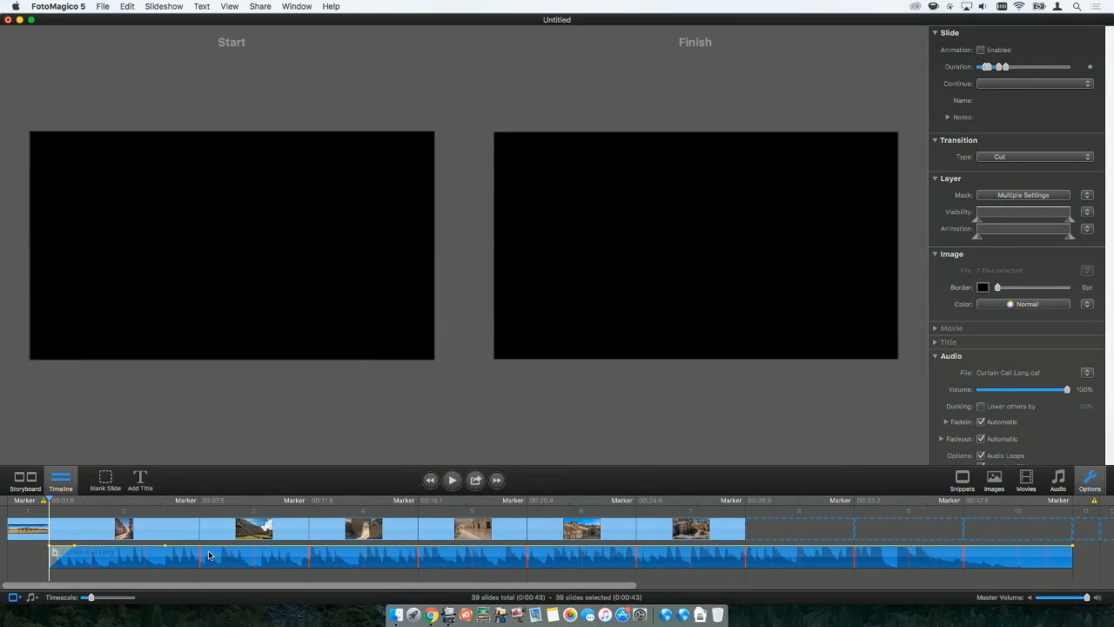
Add a volume envelope point to the Curtain Call Long track near the third slide's start and lower the volume from there.
{"action": "right_click", "coordinate": [217, 550]}
{"action": "left_click", "coordinate": [213, 549]}
{"action": "right_click", "coordinate": [212, 549]}
{"action": "left_click", "coordinate": [208, 549]}
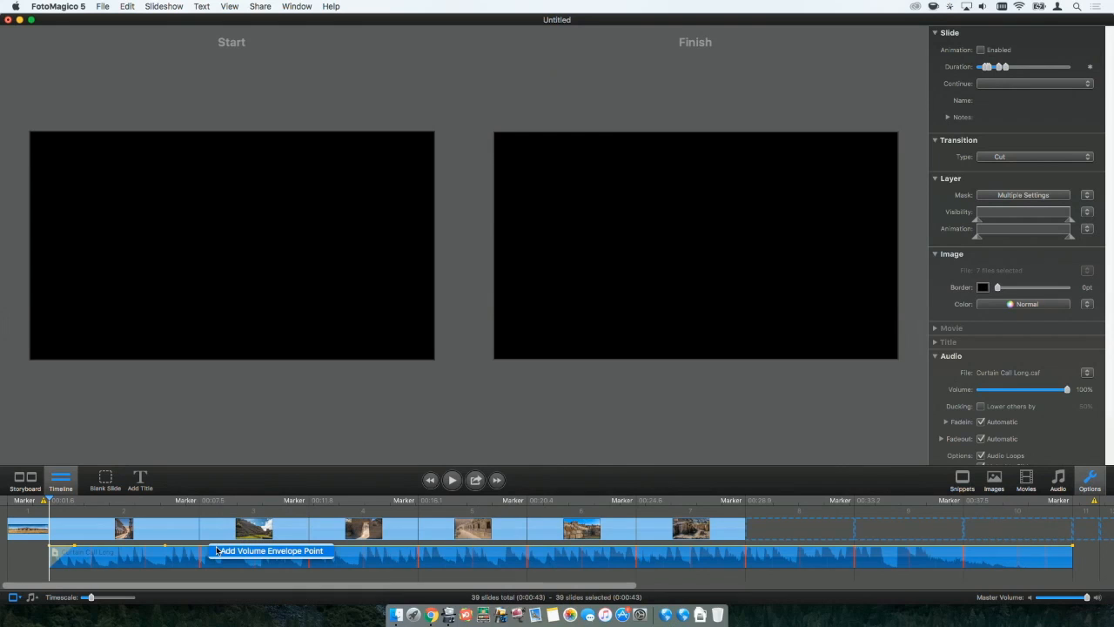
{"action": "left_click", "coordinate": [220, 551]}
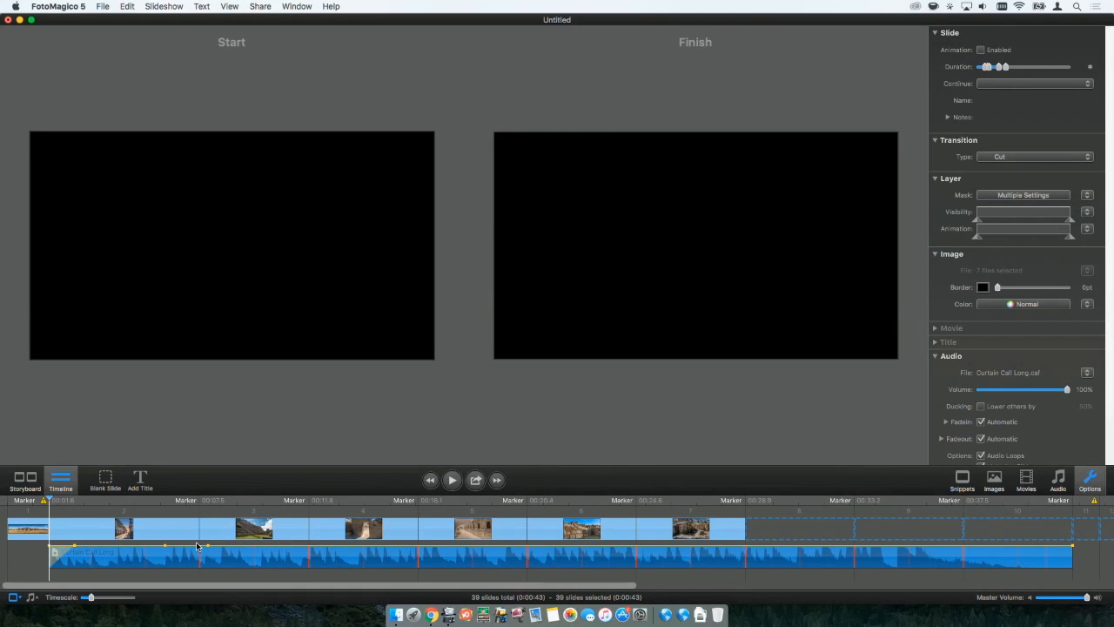
{"action": "left_click_drag", "start_coordinate": [212, 549], "coordinate": [223, 563]}
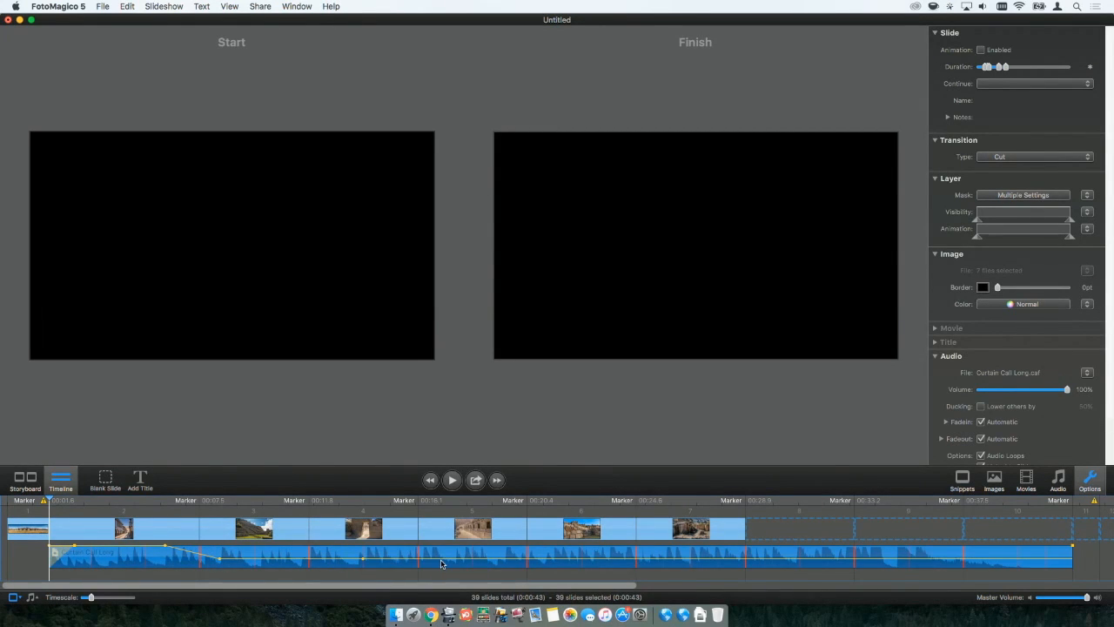
Add a volume envelope point early in the fifth slide on the music track and raise the volume back near full.
{"action": "right_click", "coordinate": [441, 564]}
{"action": "right_click", "coordinate": [437, 559]}
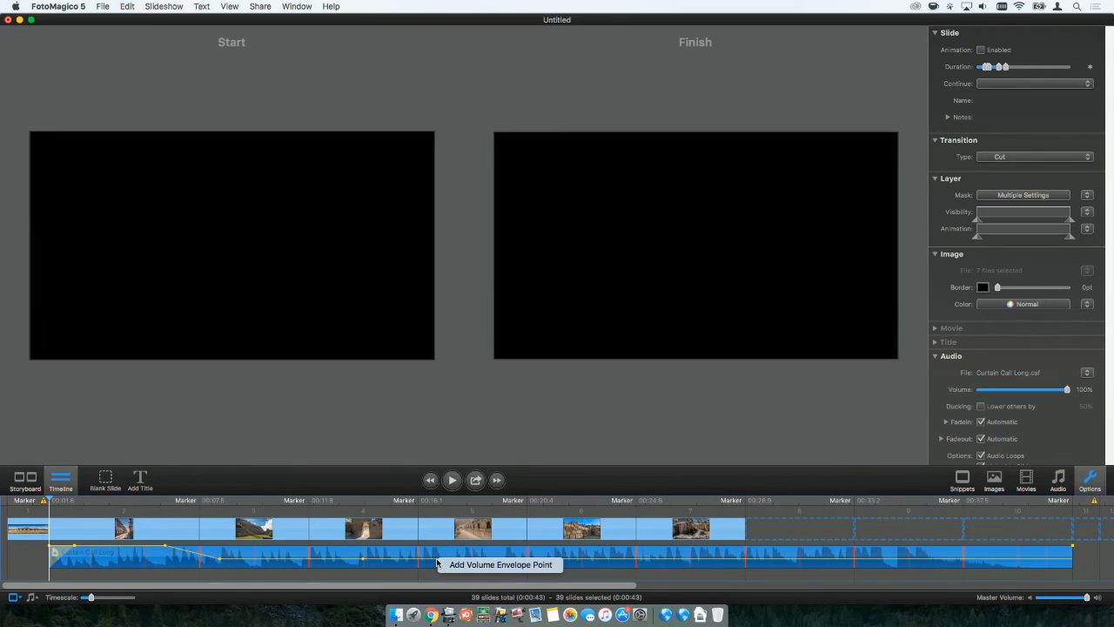
{"action": "left_click", "coordinate": [445, 563]}
{"action": "left_click_drag", "start_coordinate": [439, 562], "coordinate": [440, 551]}
Preview the slideshow from the second slide to check how the music's volume dips and recovers.
{"action": "left_click", "coordinate": [159, 501]}
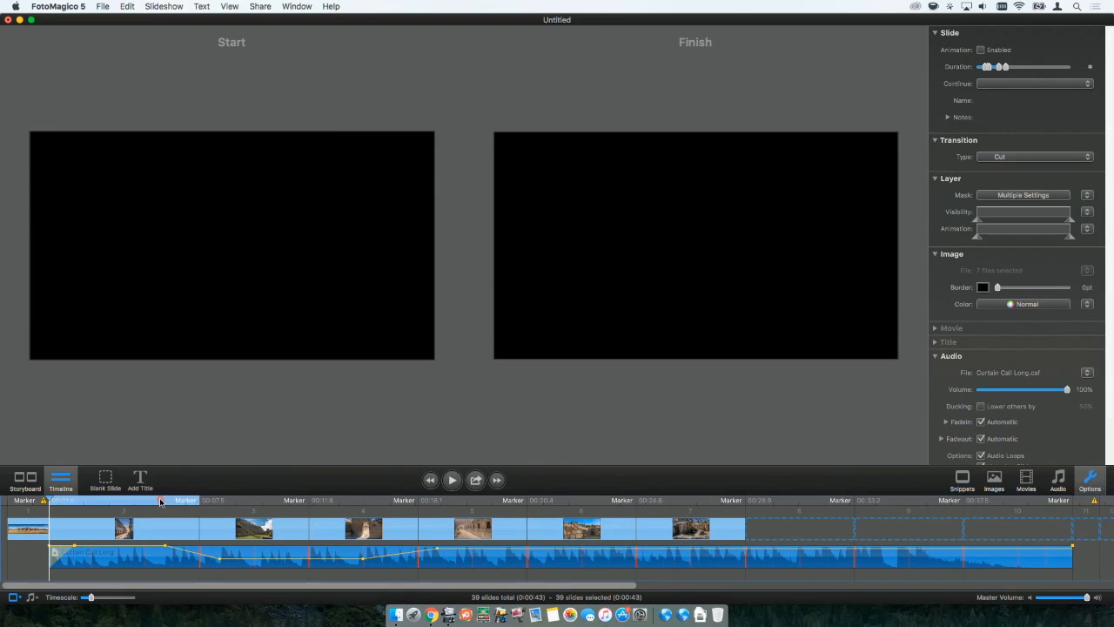
{"action": "key", "text": "space"}
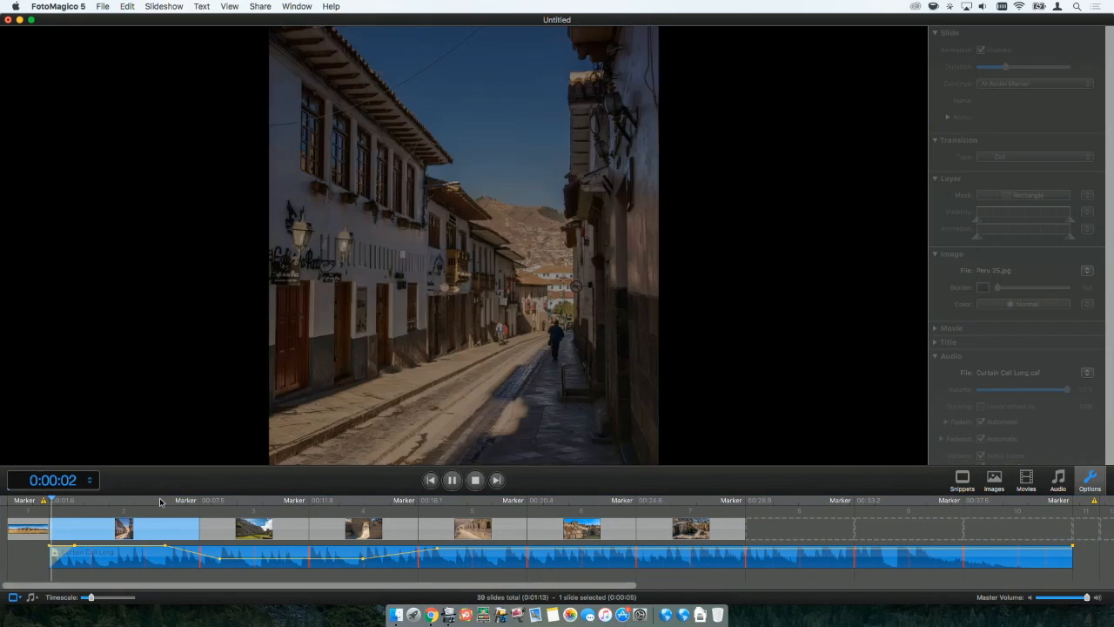
{"action": "key", "text": "XF86AudioRaiseVolume"}
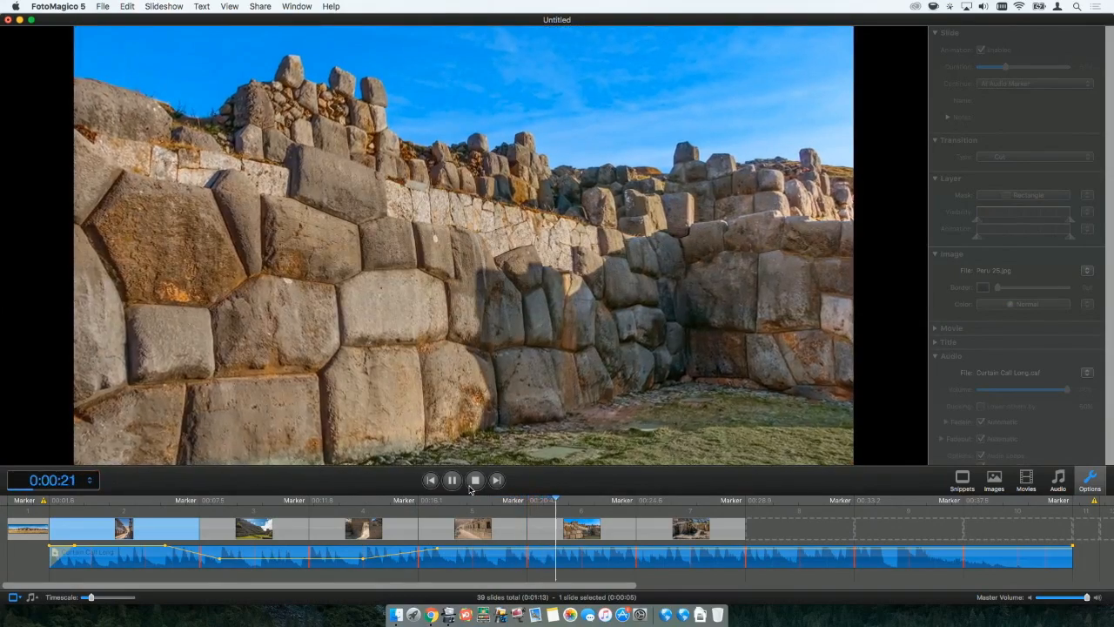
{"action": "left_click", "coordinate": [470, 488]}
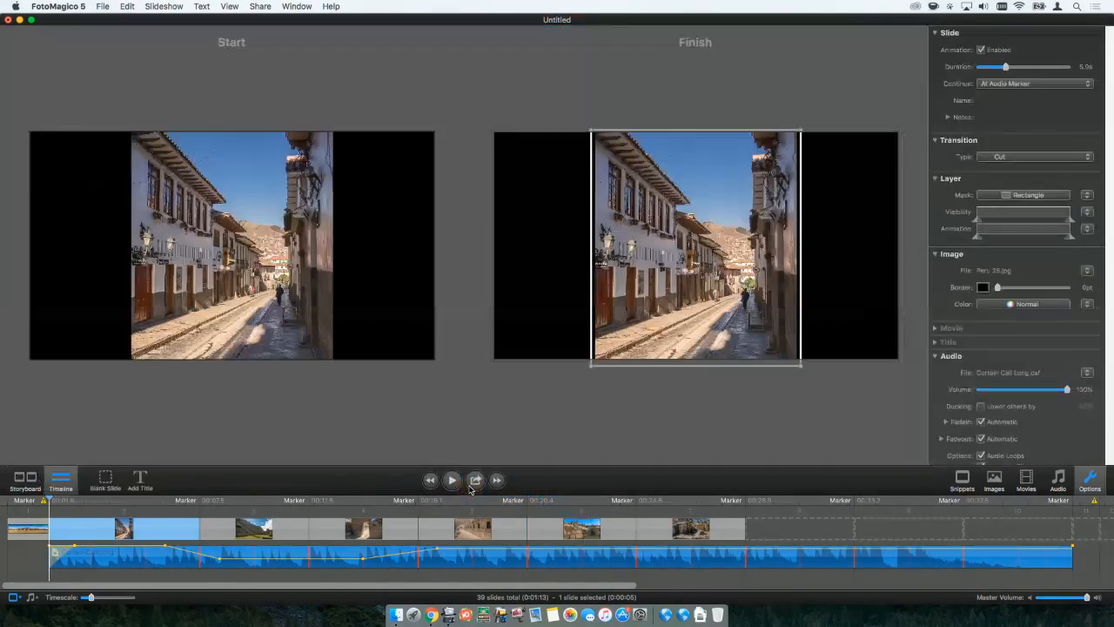
Lower the dipped section of the Curtain Call Long volume curve to its minimum.
{"action": "left_click_drag", "start_coordinate": [258, 569], "coordinate": [256, 572]}
{"action": "key", "text": "super+z"}
{"action": "left_click", "coordinate": [257, 553]}
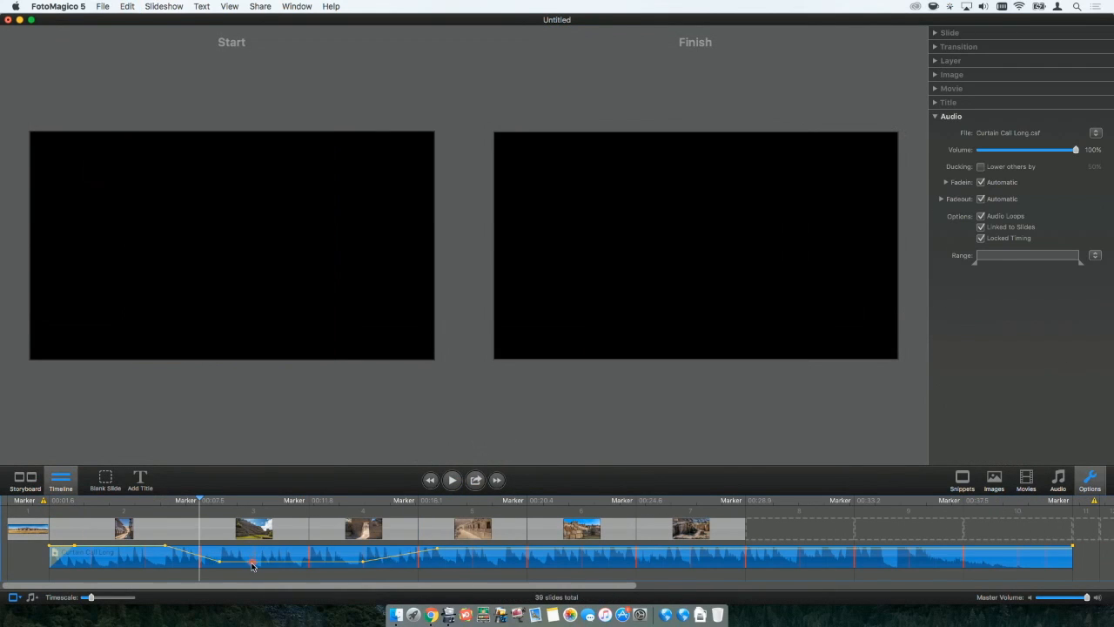
Preview the deeper dip from the second slide, and move the music's volume recovery point to the middle of the sixth slide.
{"action": "left_click", "coordinate": [136, 506]}
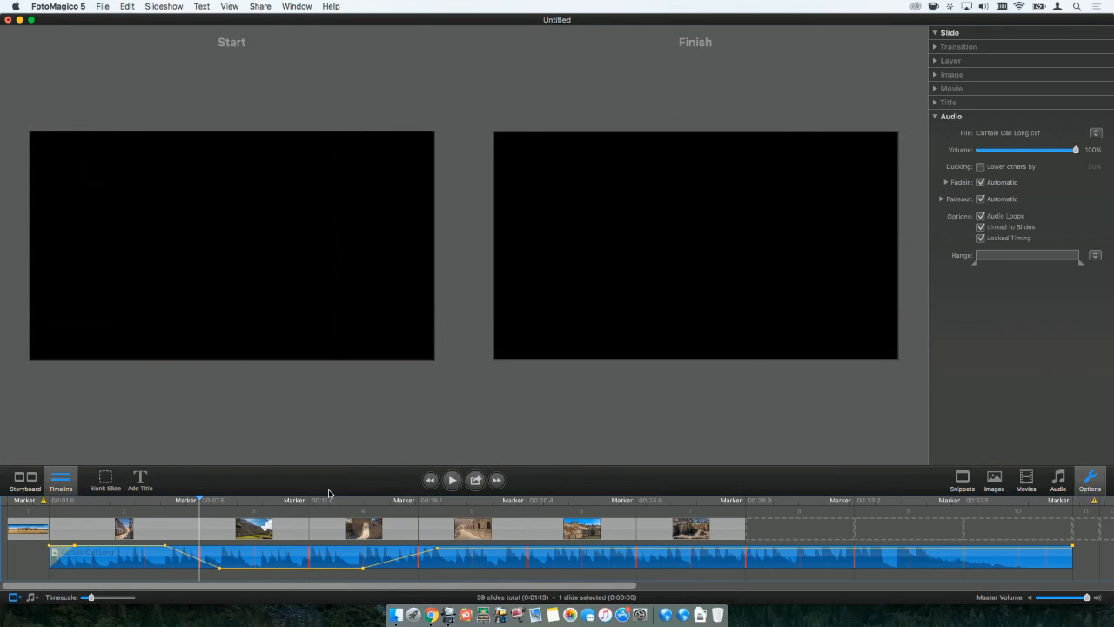
{"action": "key", "text": "XF86AudioRaiseVolume"}
{"action": "left_click", "coordinate": [447, 487]}
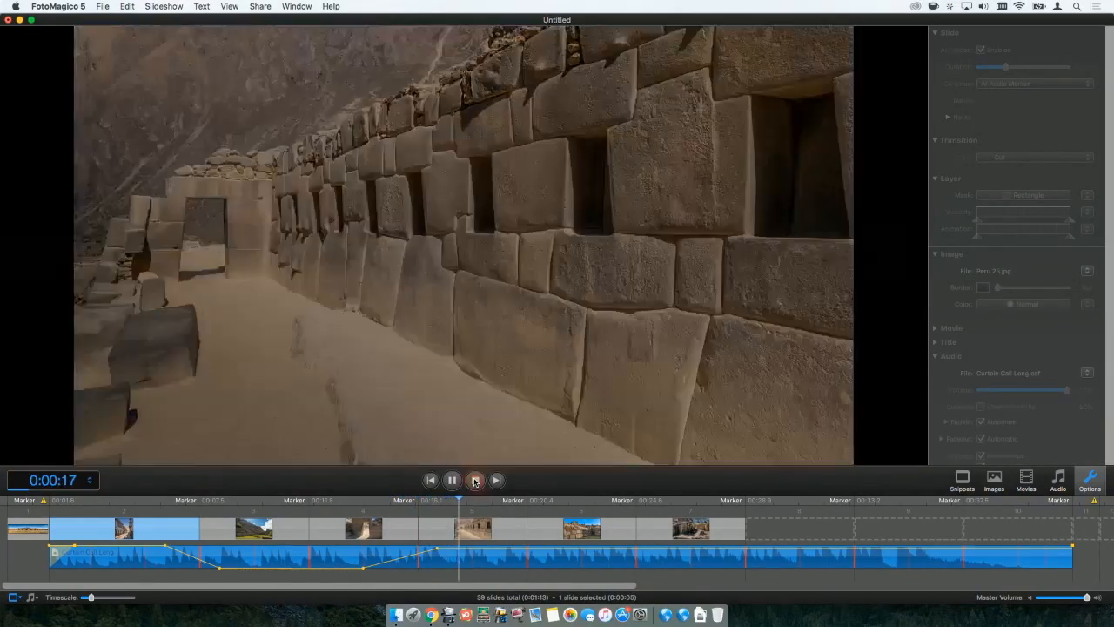
{"action": "left_click", "coordinate": [475, 479]}
{"action": "left_click_drag", "start_coordinate": [439, 552], "coordinate": [584, 551]}
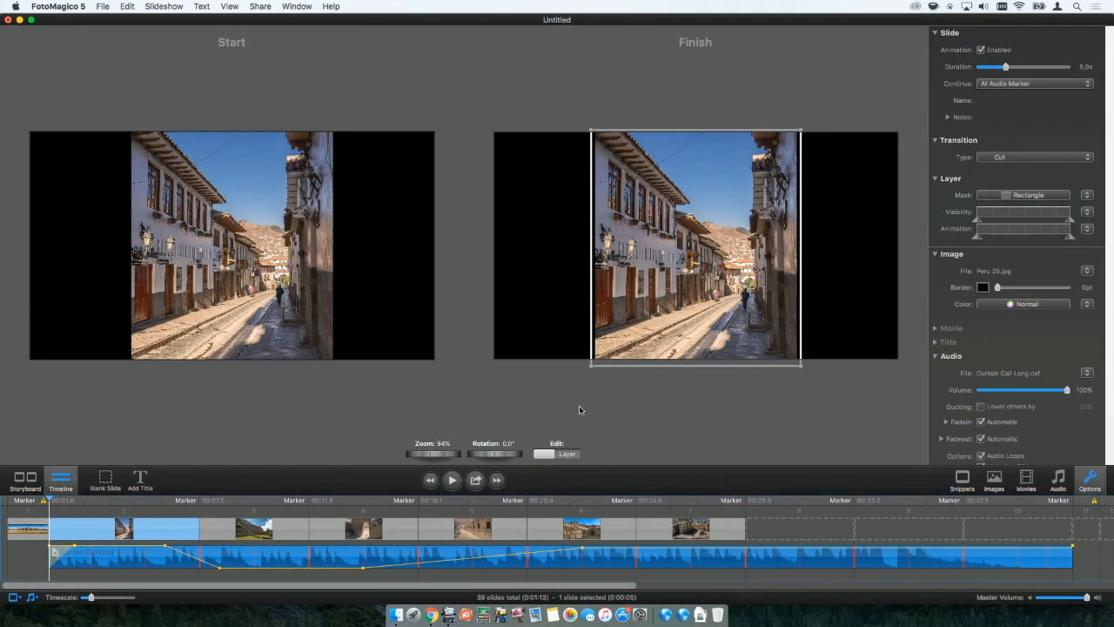
Add Big Waterfall.caf from the iLife Ambience sounds as a second audio track starting at the third slide.
{"action": "left_click", "coordinate": [1057, 481]}
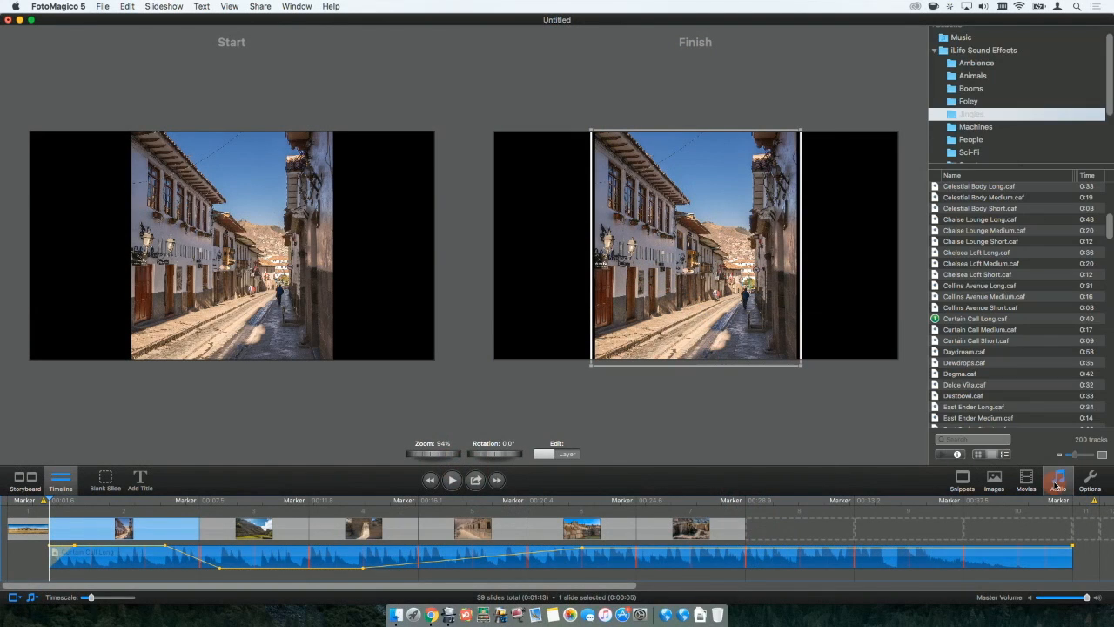
{"action": "scroll", "coordinate": [942, 242], "scroll_direction": "up", "scroll_amount": 2}
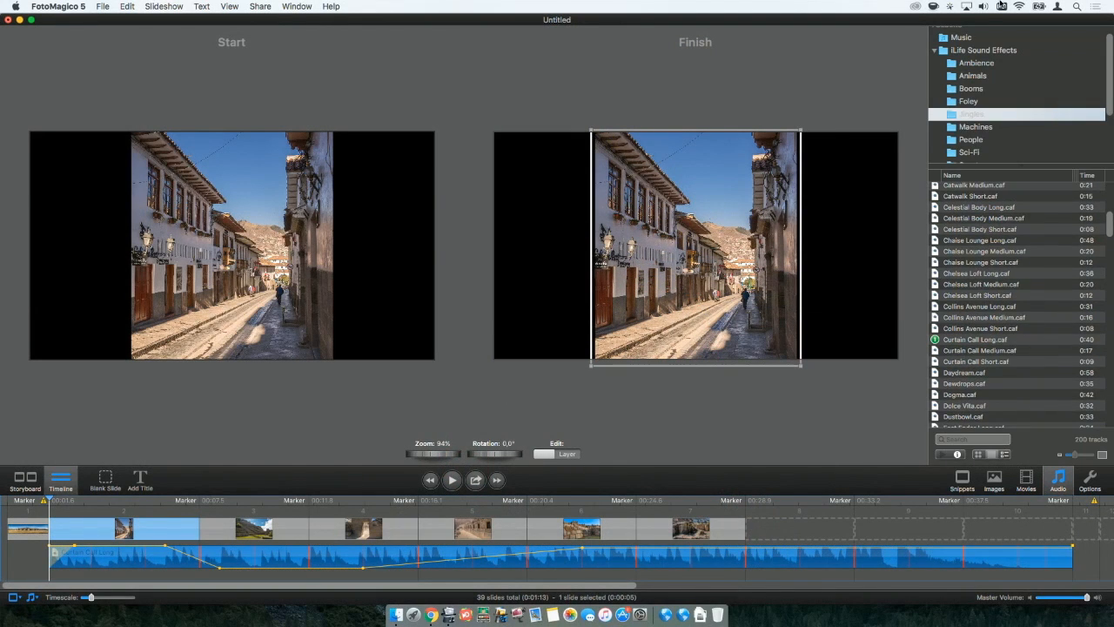
{"action": "scroll", "coordinate": [975, 119], "scroll_direction": "down", "scroll_amount": 3}
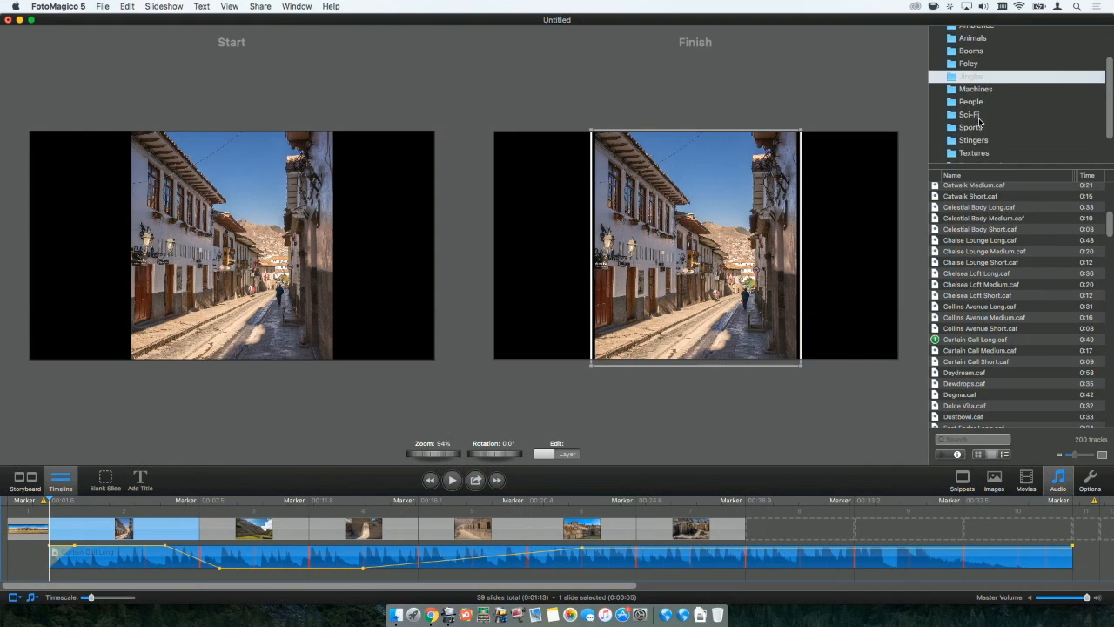
{"action": "scroll", "coordinate": [979, 123], "scroll_direction": "up", "scroll_amount": 3}
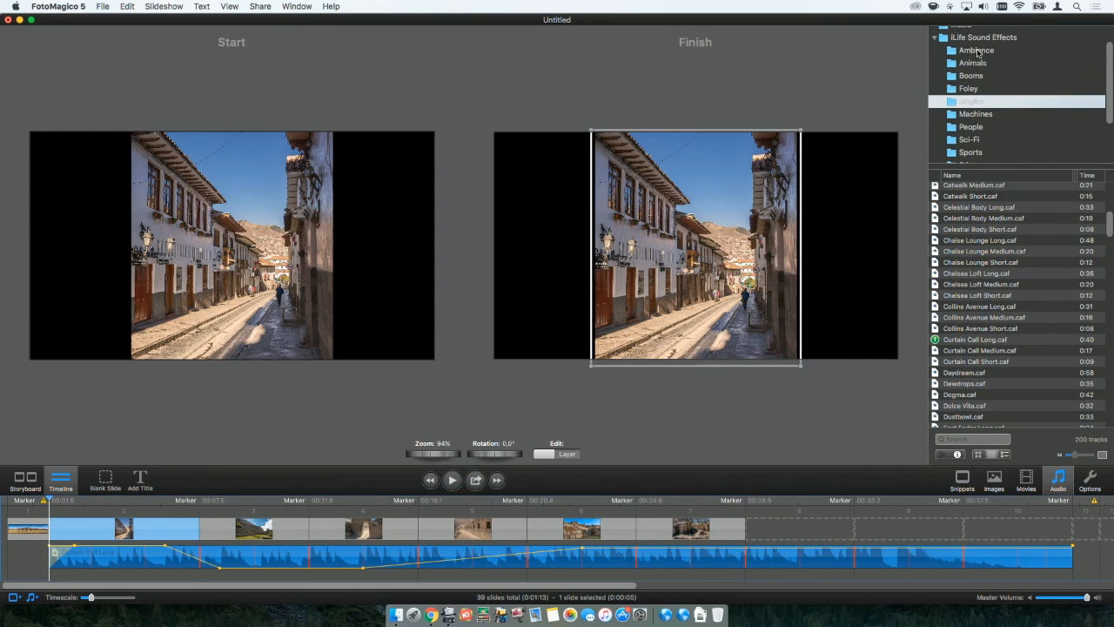
{"action": "left_click", "coordinate": [978, 51]}
{"action": "left_click_drag", "start_coordinate": [965, 190], "coordinate": [432, 572]}
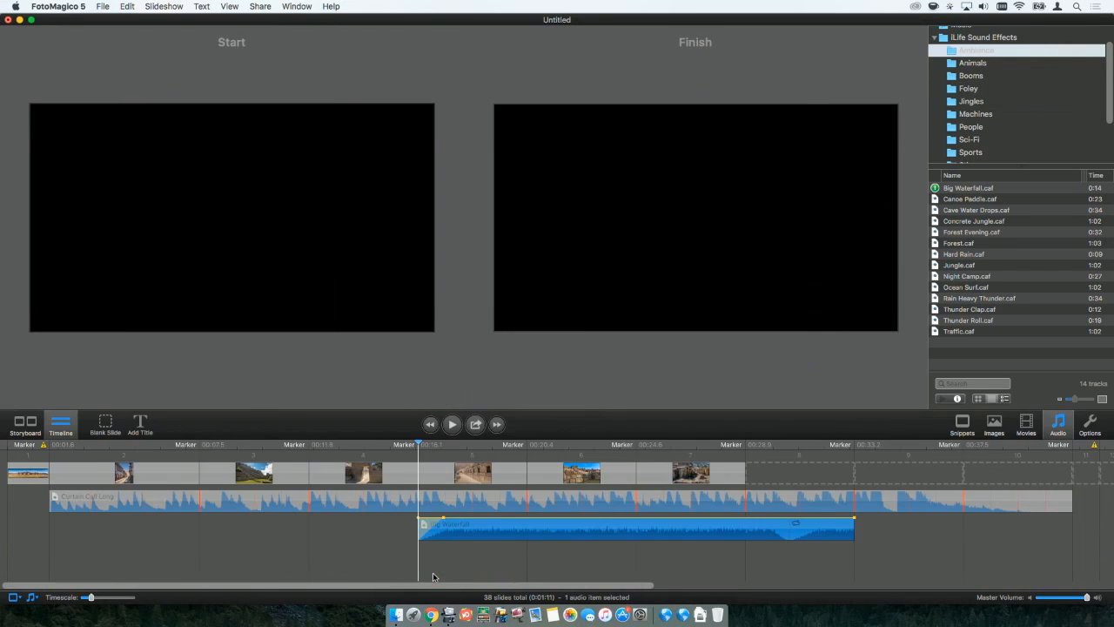
{"action": "left_click_drag", "start_coordinate": [510, 528], "coordinate": [353, 537]}
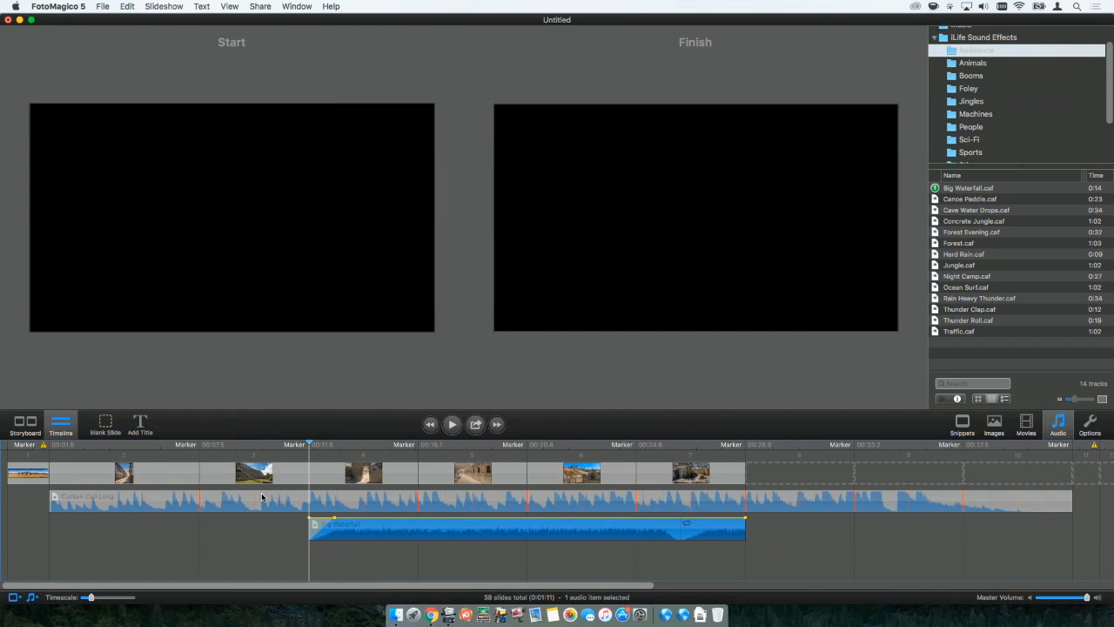
{"action": "left_click", "coordinate": [227, 444]}
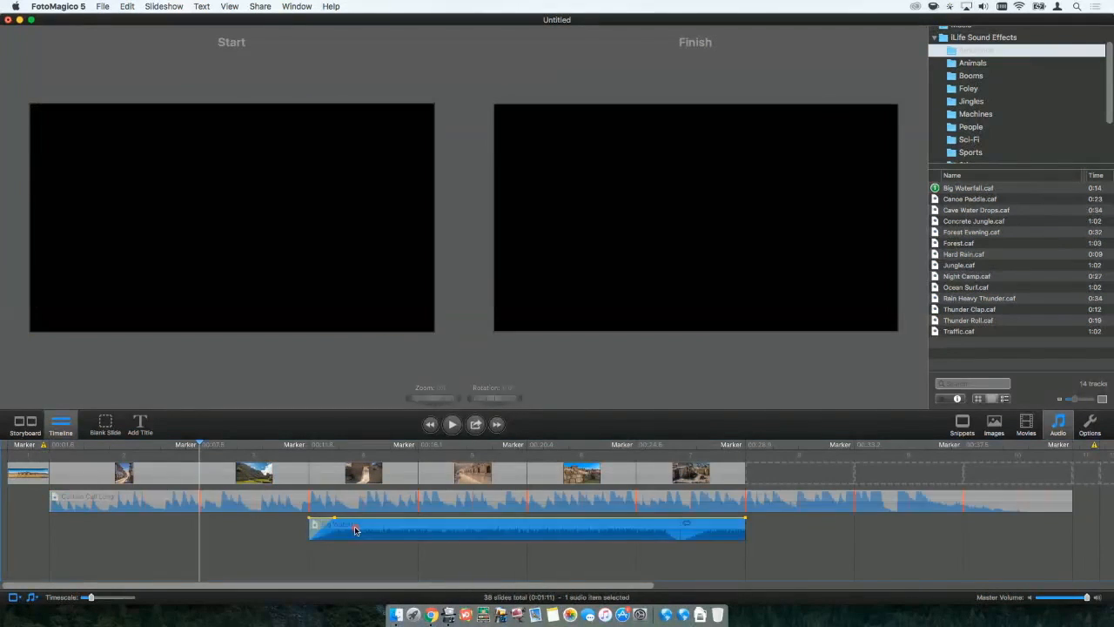
{"action": "left_click_drag", "start_coordinate": [352, 527], "coordinate": [242, 536]}
Reshape the music's low-volume section to sit slightly higher and end within the fifth slide, and preview from the second slide.
{"action": "left_click", "coordinate": [264, 502]}
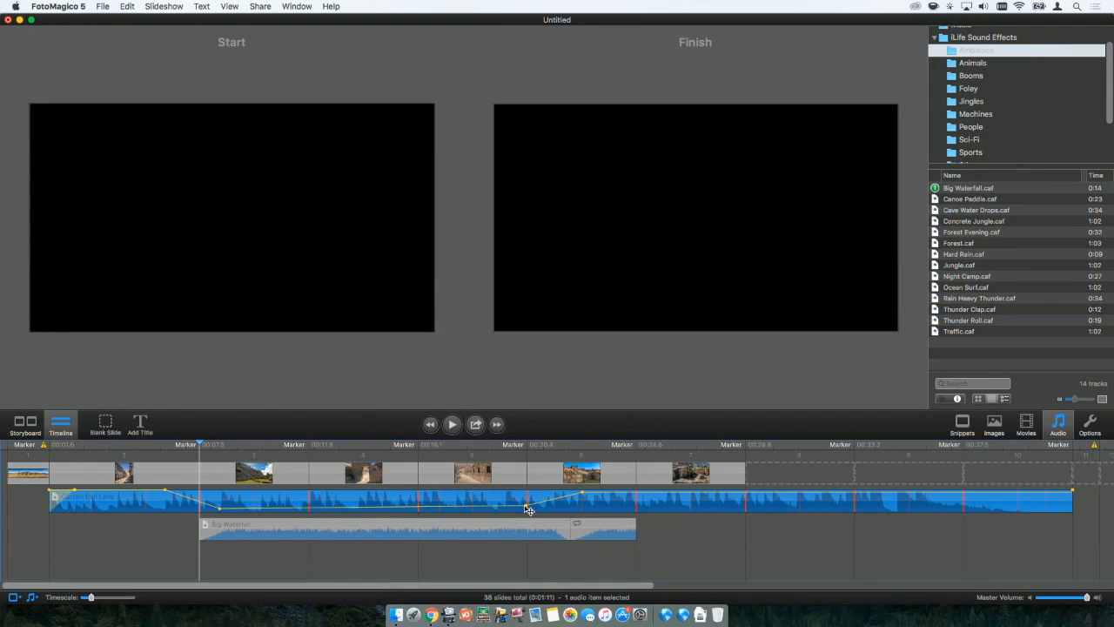
{"action": "mouse_move", "coordinate": [513, 509]}
{"action": "left_mouse_down"}
{"action": "mouse_move", "coordinate": [468, 513]}
{"action": "mouse_move", "coordinate": [493, 507]}
{"action": "left_mouse_up"}
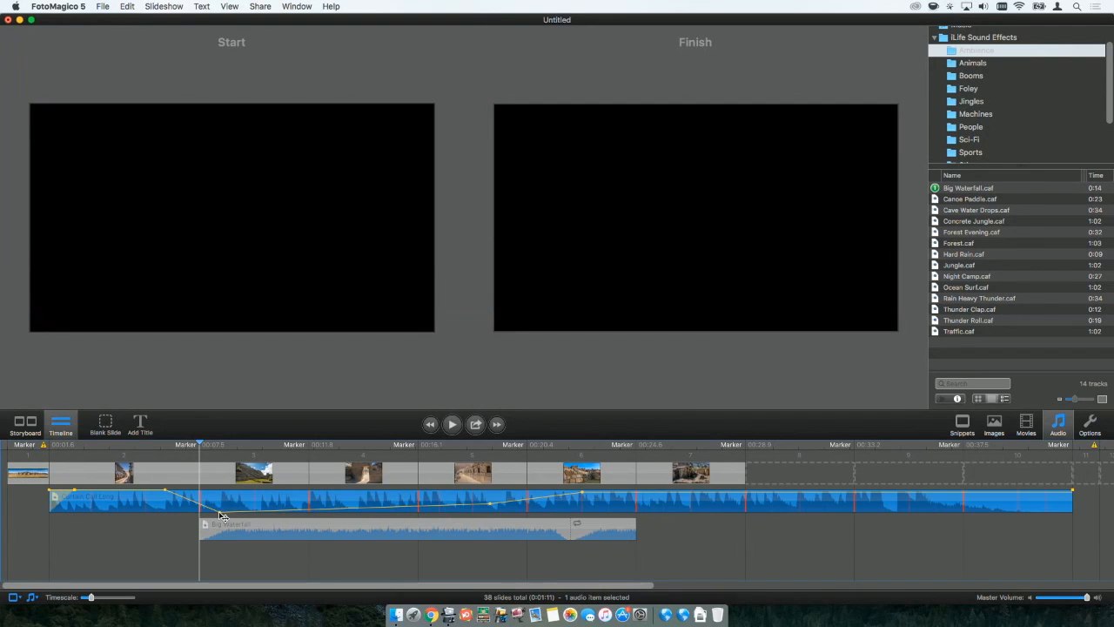
{"action": "left_click", "coordinate": [160, 439]}
{"action": "key", "text": "space"}
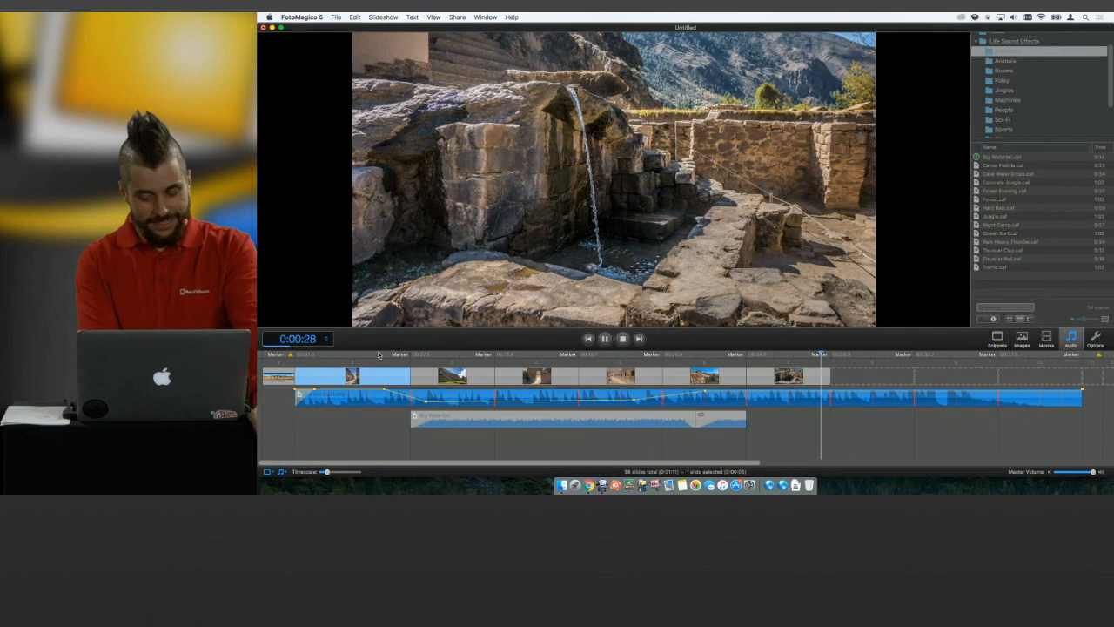
{"action": "key", "text": "Escape"}
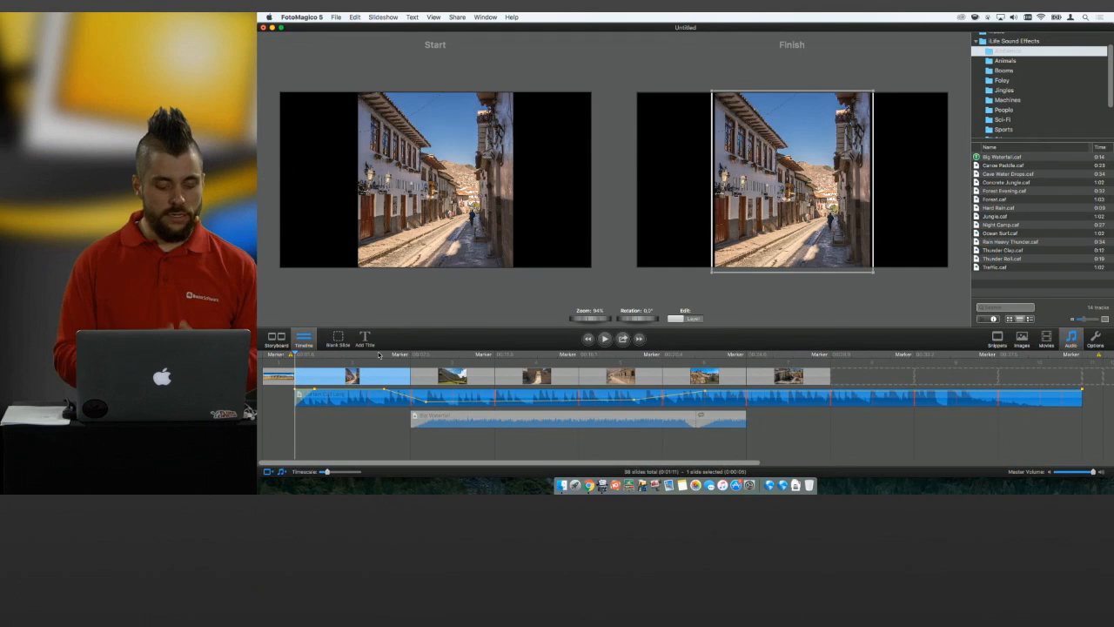
Lower the volume of the Big Waterfall track and remove its looped ending.
{"action": "left_click", "coordinate": [535, 419]}
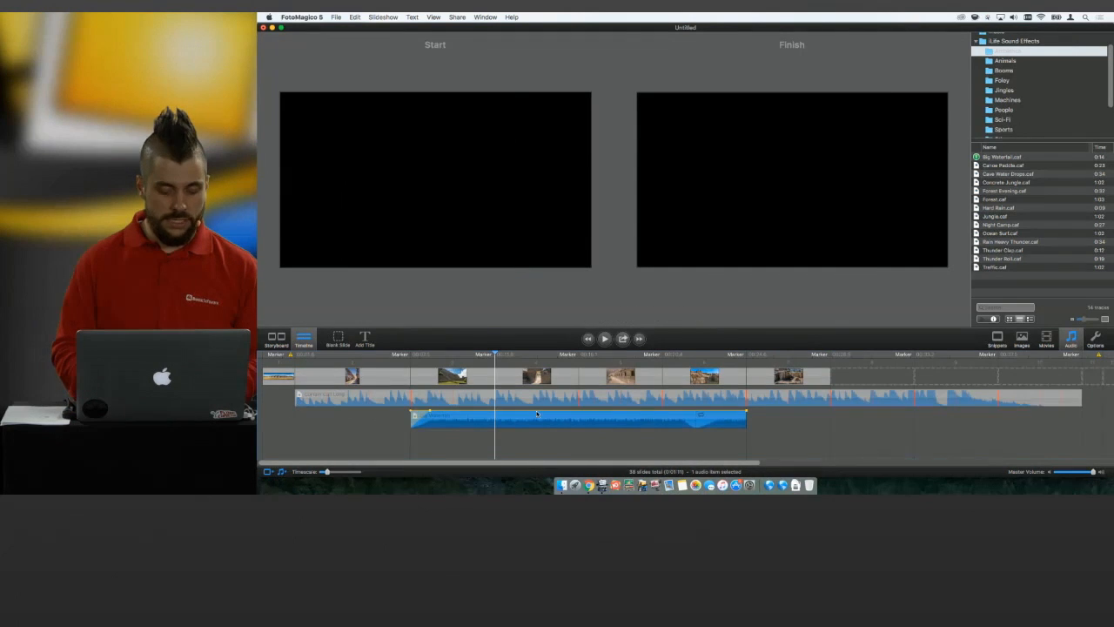
{"action": "left_click_drag", "start_coordinate": [538, 410], "coordinate": [534, 417]}
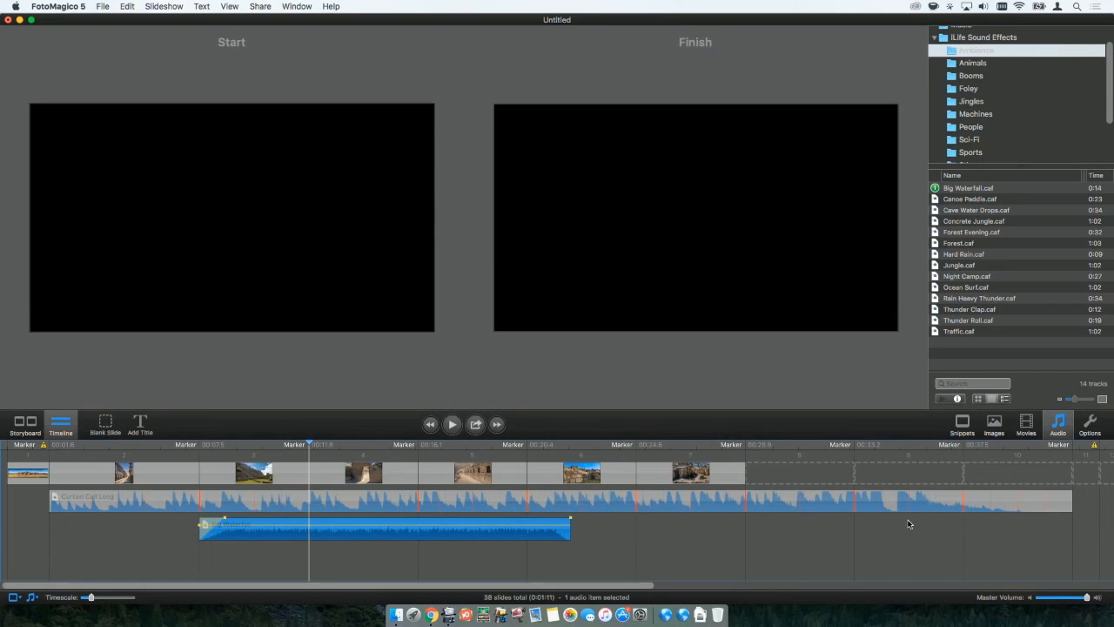
Layer the Peru 16 movie over the third slide's image, and enlarge it in the start frame's upper-left corner.
{"action": "left_click", "coordinate": [1027, 425]}
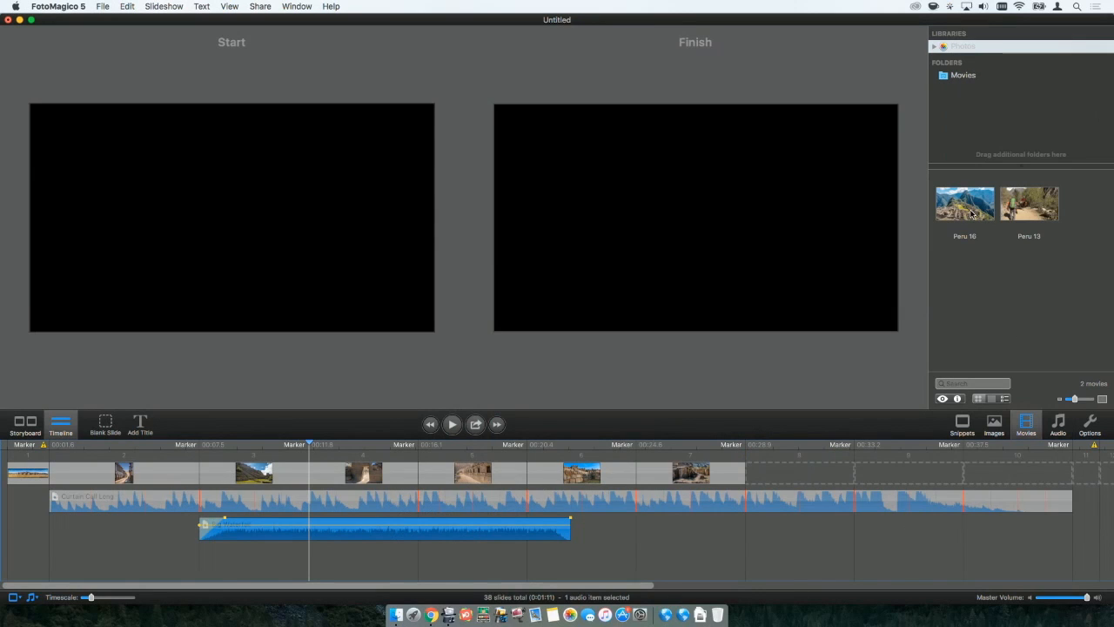
{"action": "mouse_move", "coordinate": [947, 208]}
{"action": "left_mouse_down"}
{"action": "mouse_move", "coordinate": [699, 357]}
{"action": "mouse_move", "coordinate": [764, 477]}
{"action": "mouse_move", "coordinate": [245, 451]}
{"action": "left_mouse_up"}
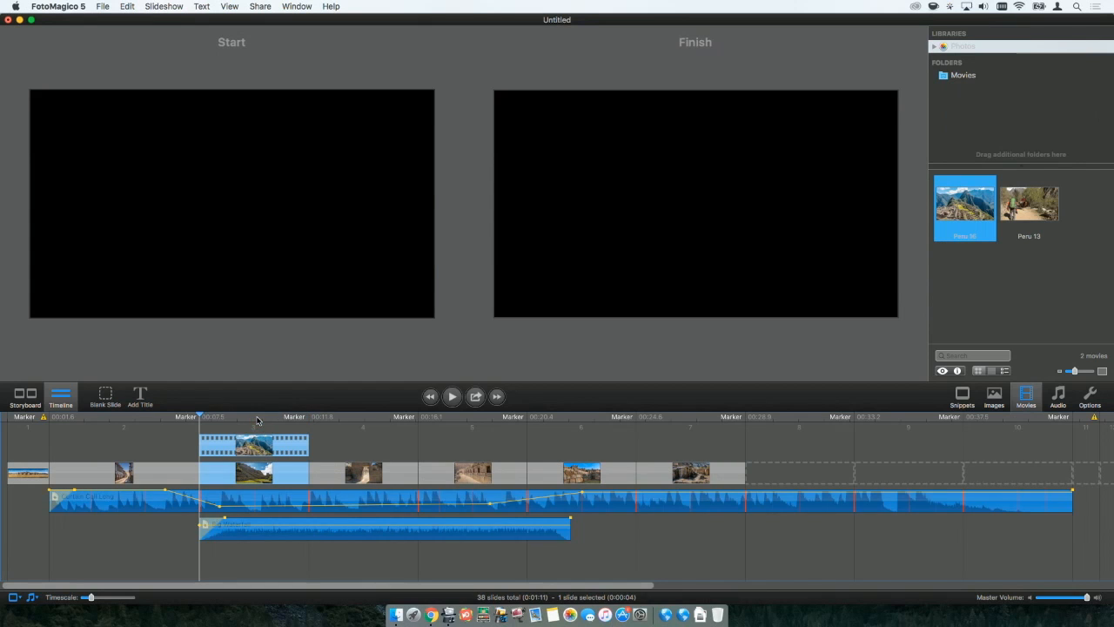
{"action": "left_click_drag", "start_coordinate": [246, 215], "coordinate": [148, 159]}
{"action": "left_click_drag", "start_coordinate": [415, 367], "coordinate": [458, 367]}
{"action": "left_click", "coordinate": [133, 147]}
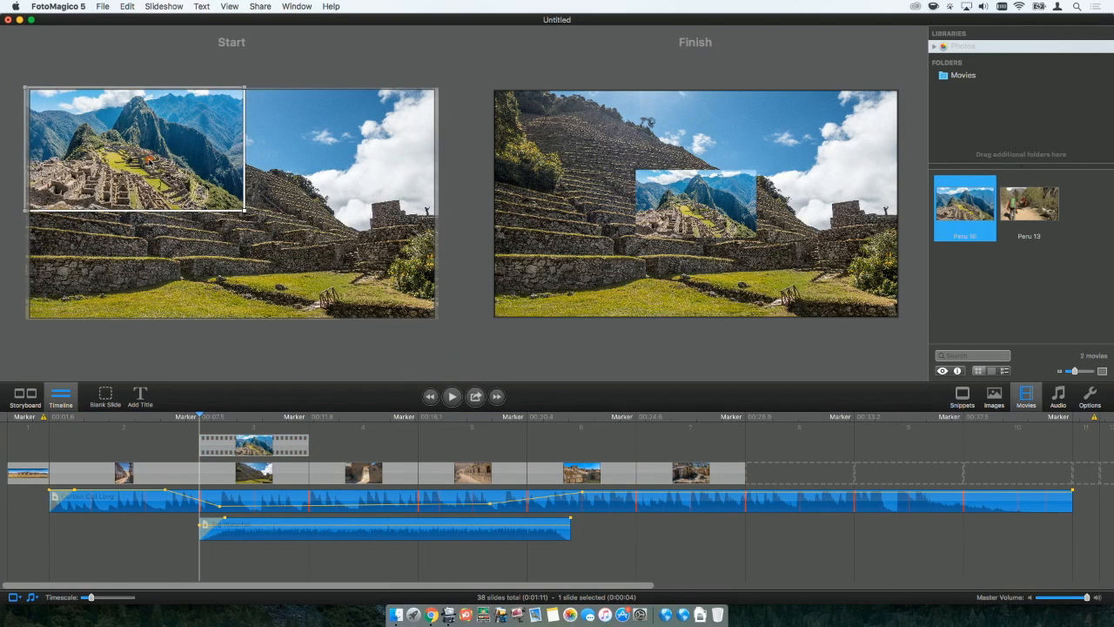
Inset the movie slightly from the start frame's corner, and match its position in the finish frame at 54% zoom.
{"action": "left_click", "coordinate": [219, 373]}
{"action": "left_click_drag", "start_coordinate": [148, 132], "coordinate": [171, 142]}
{"action": "left_click_drag", "start_coordinate": [711, 218], "coordinate": [626, 173]}
{"action": "left_click_drag", "start_coordinate": [430, 370], "coordinate": [465, 367]}
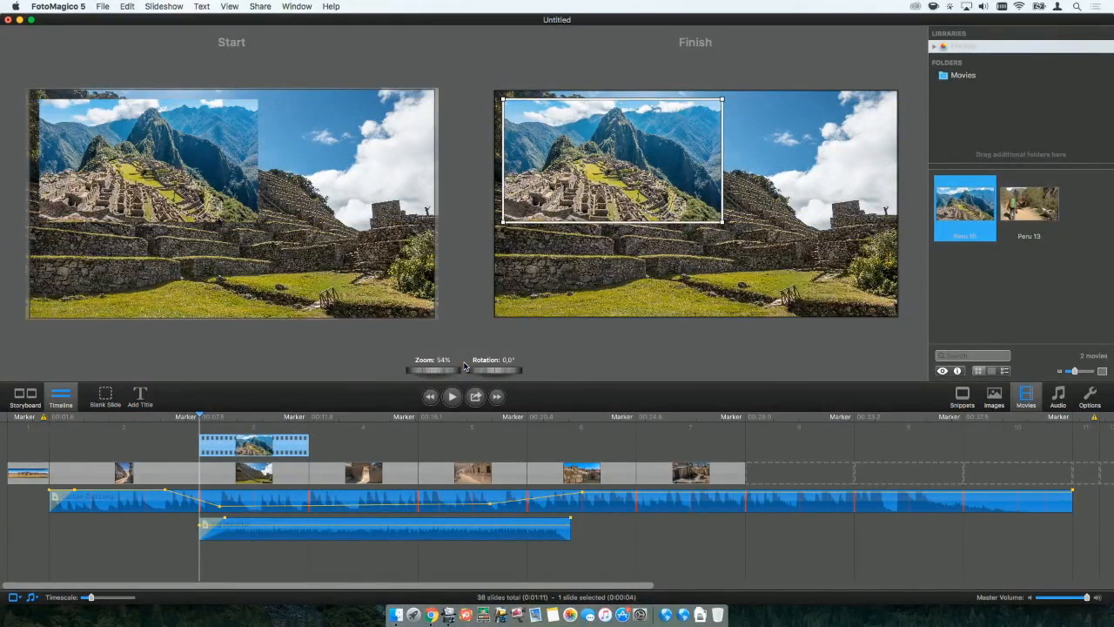
Preview the third slide with the movie overlay while reducing the system sound volume.
{"action": "key", "text": "space"}
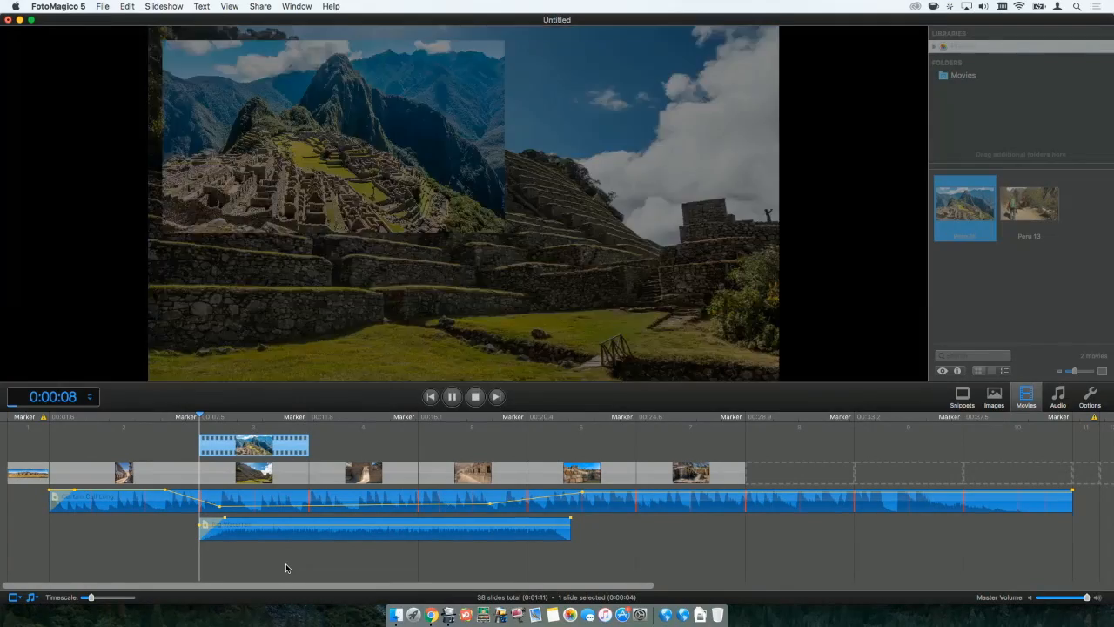
{"action": "key", "text": "XF86AudioLowerVolume"}
{"action": "key", "text": "XF86AudioLowerVolume"}
{"action": "key", "text": "XF86AudioLowerVolume"}
{"action": "key", "text": "XF86AudioLowerVolume"}
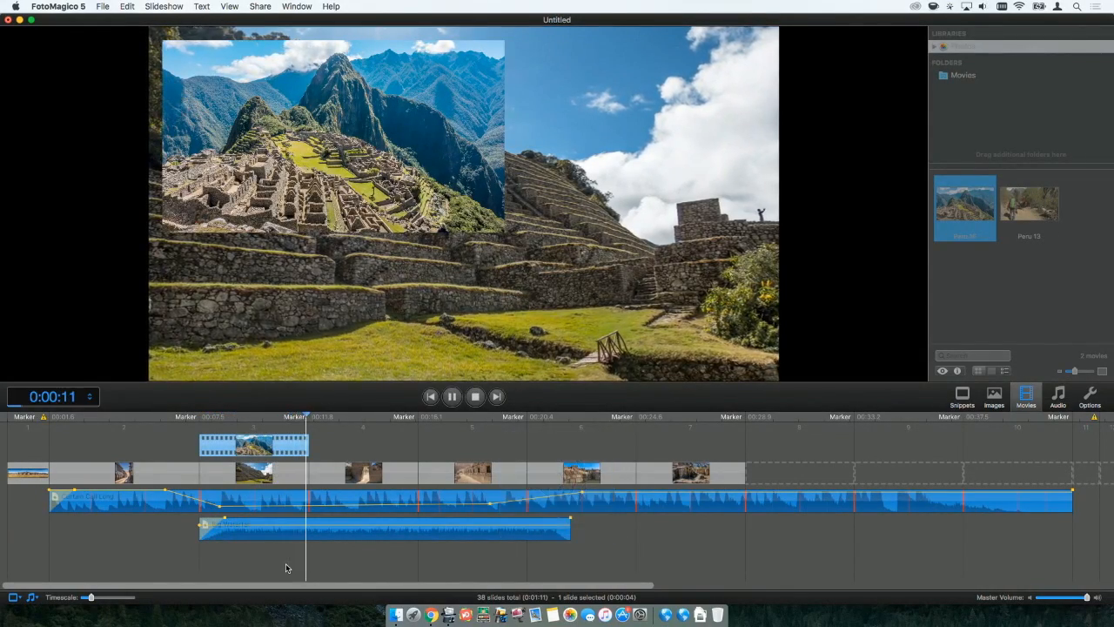
{"action": "key", "text": "space"}
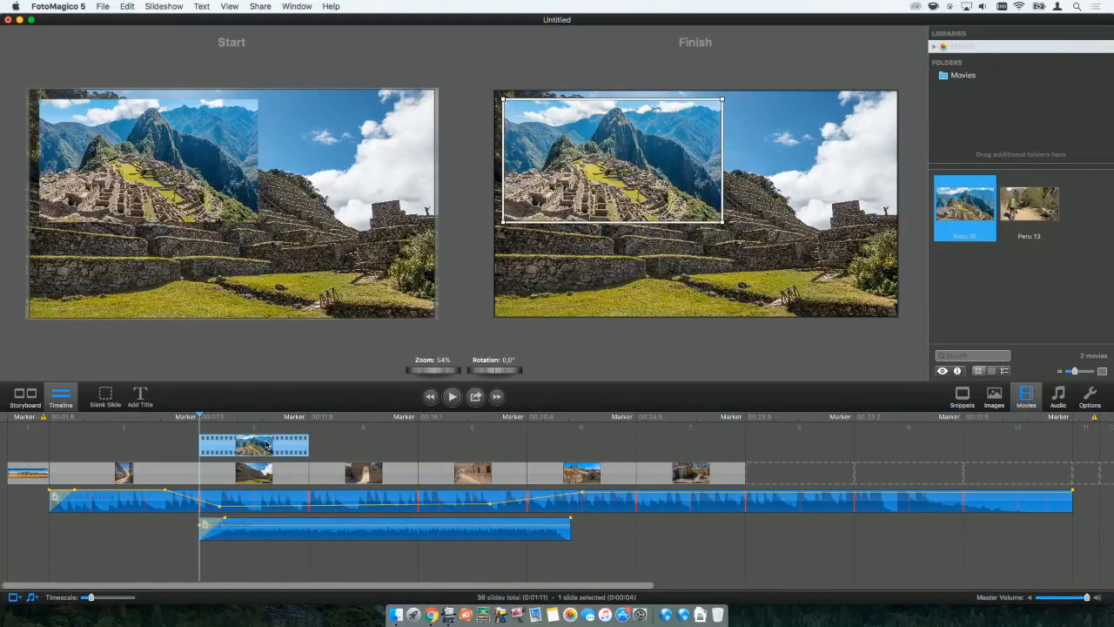
Move the Peru 16 movie from the third slide to the empty eighth slide and preview it there.
{"action": "left_click_drag", "start_coordinate": [266, 445], "coordinate": [727, 467]}
{"action": "key", "text": "super+z"}
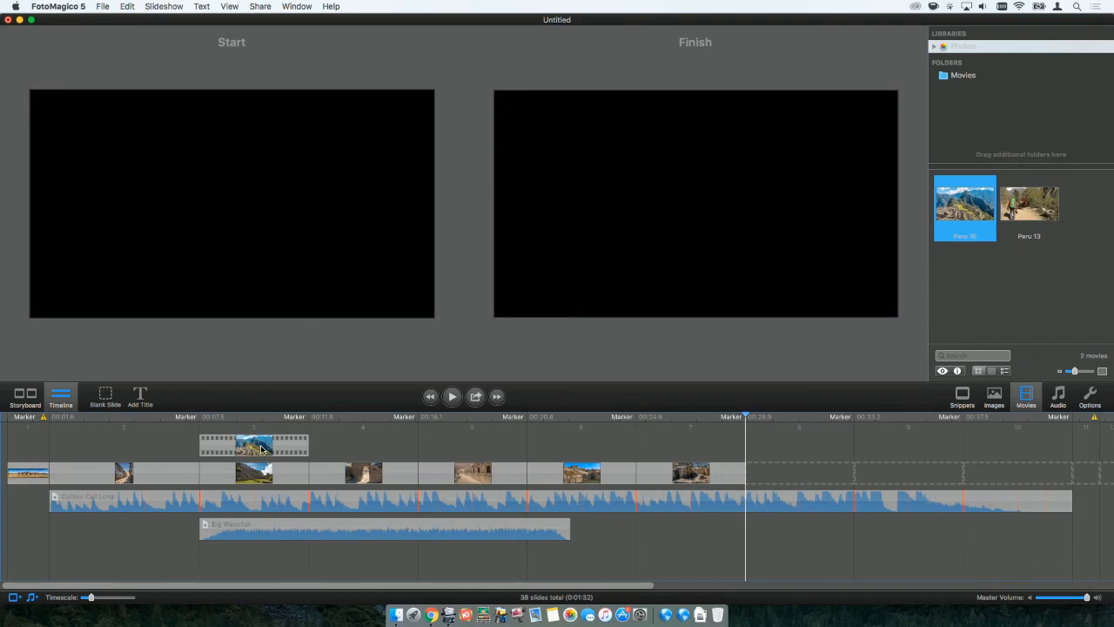
{"action": "left_click", "coordinate": [237, 447]}
{"action": "left_click_drag", "start_coordinate": [224, 447], "coordinate": [787, 462]}
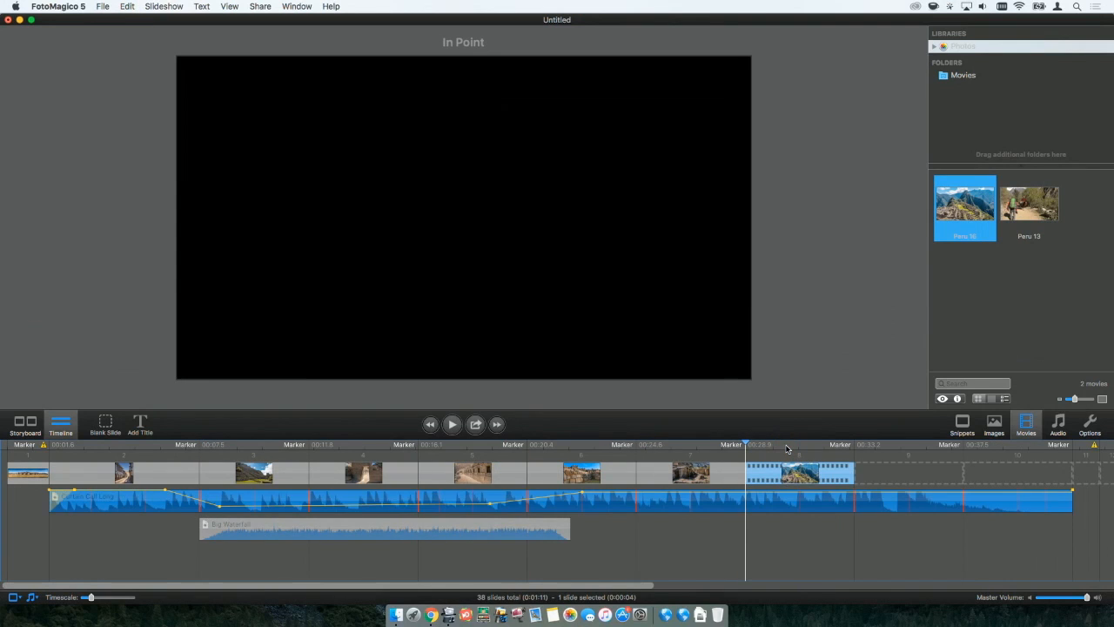
{"action": "key", "text": "space"}
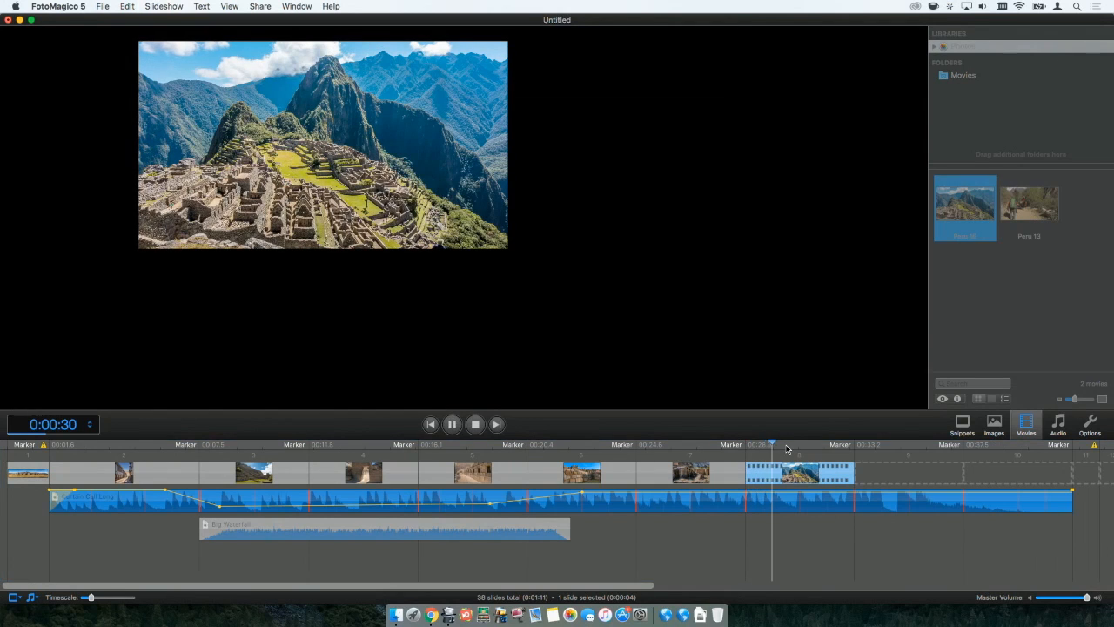
Stop the preview and add the title "My great Slideshow" to the third slide.
{"action": "key", "text": "space"}
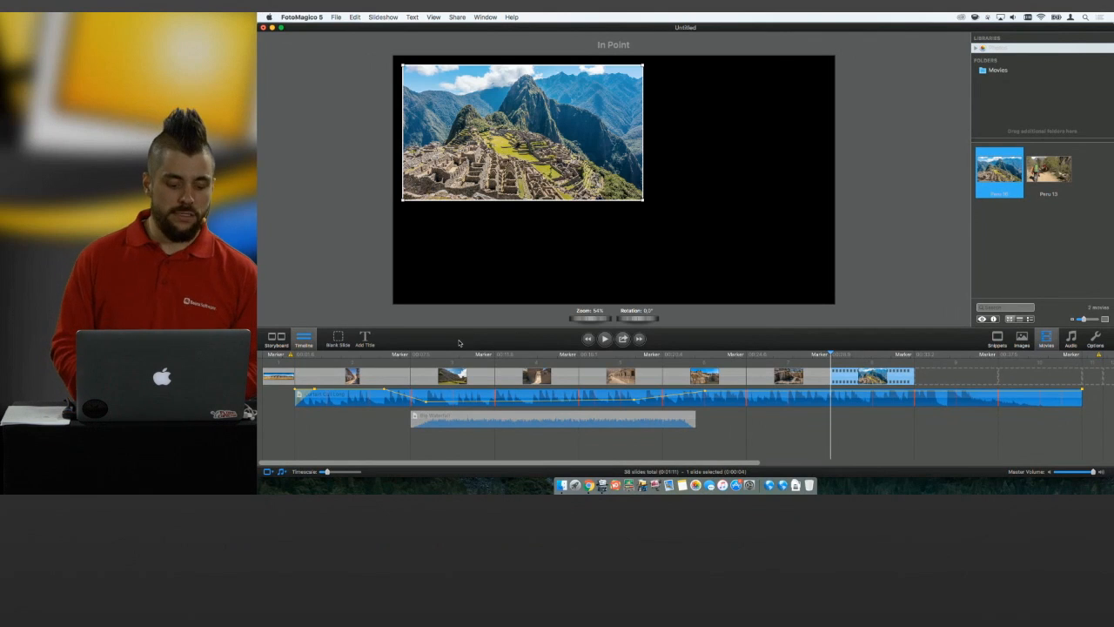
{"action": "left_click", "coordinate": [452, 374]}
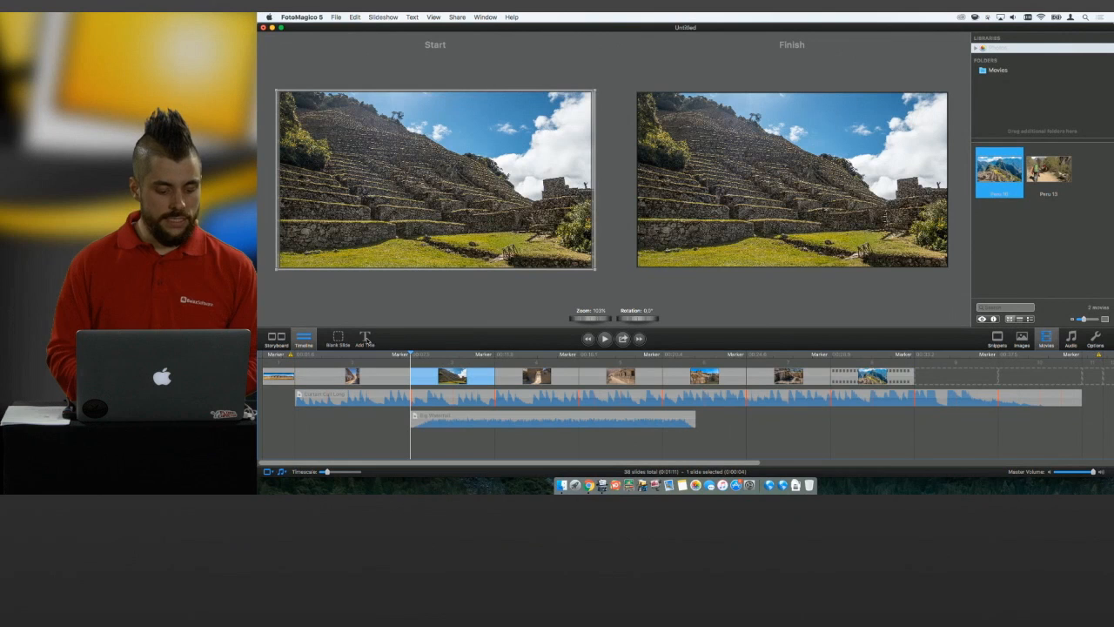
{"action": "left_click", "coordinate": [366, 339]}
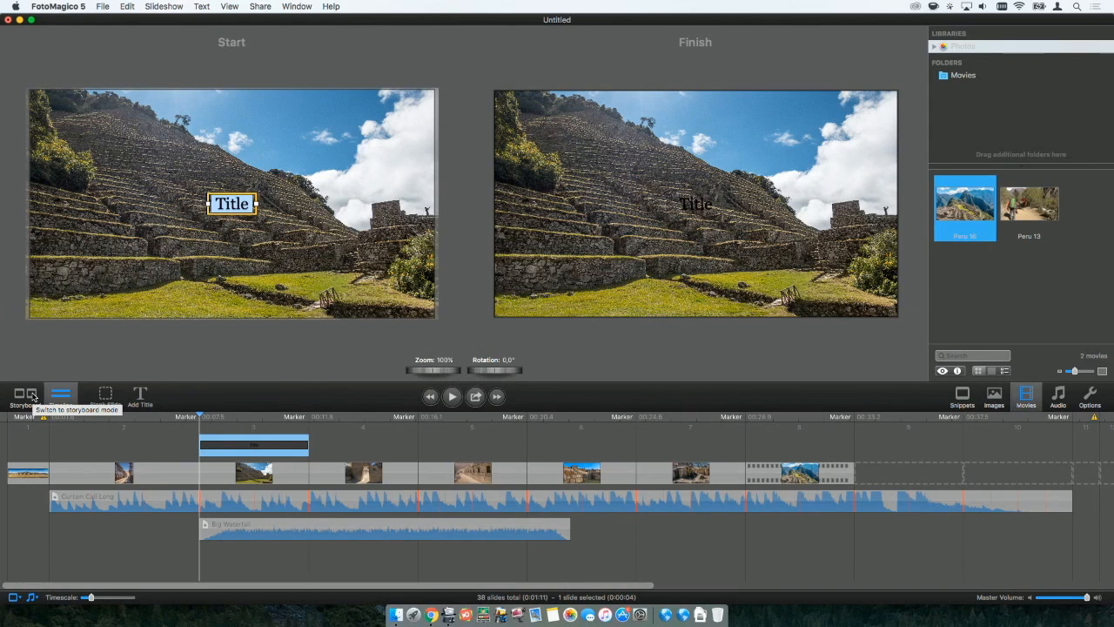
{"action": "type", "text": "My"}
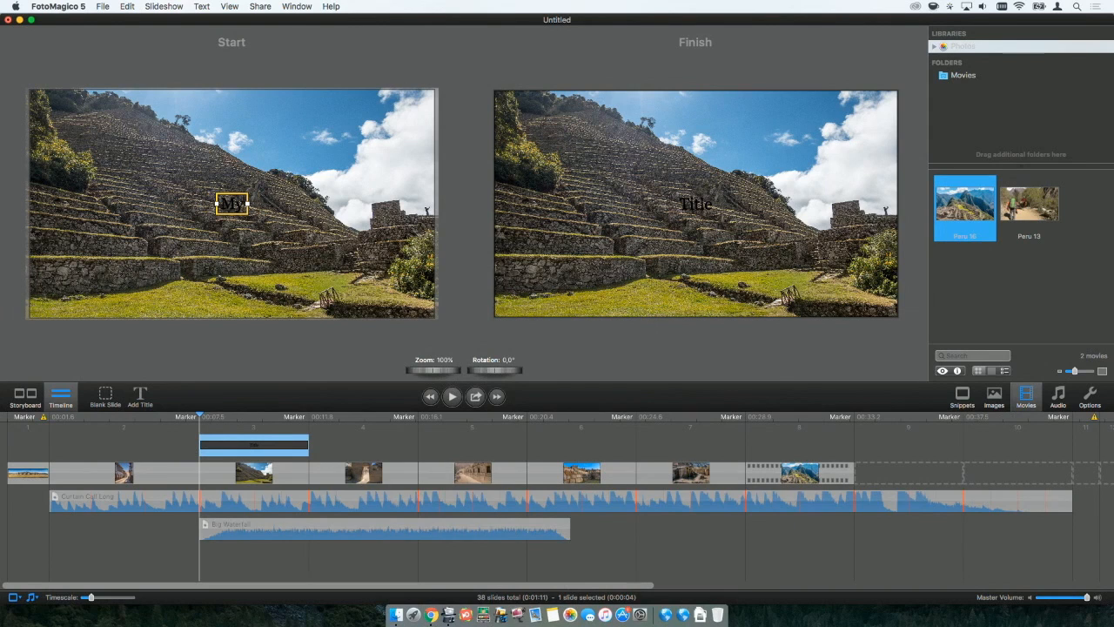
{"action": "type", "text": " great"}
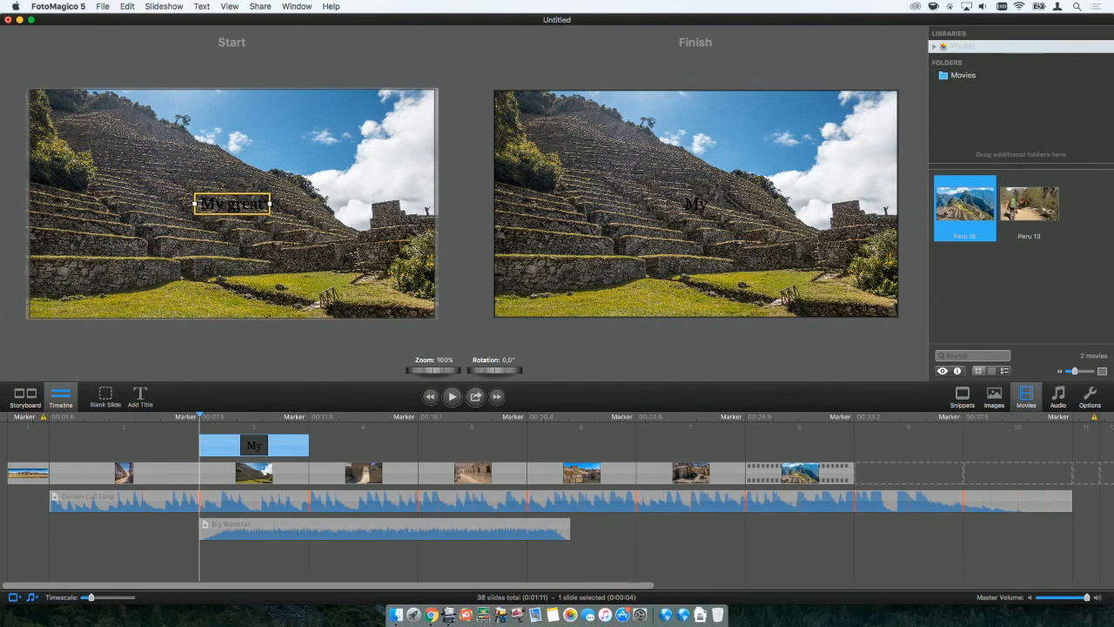
{"action": "type", "text": " Slideshow"}
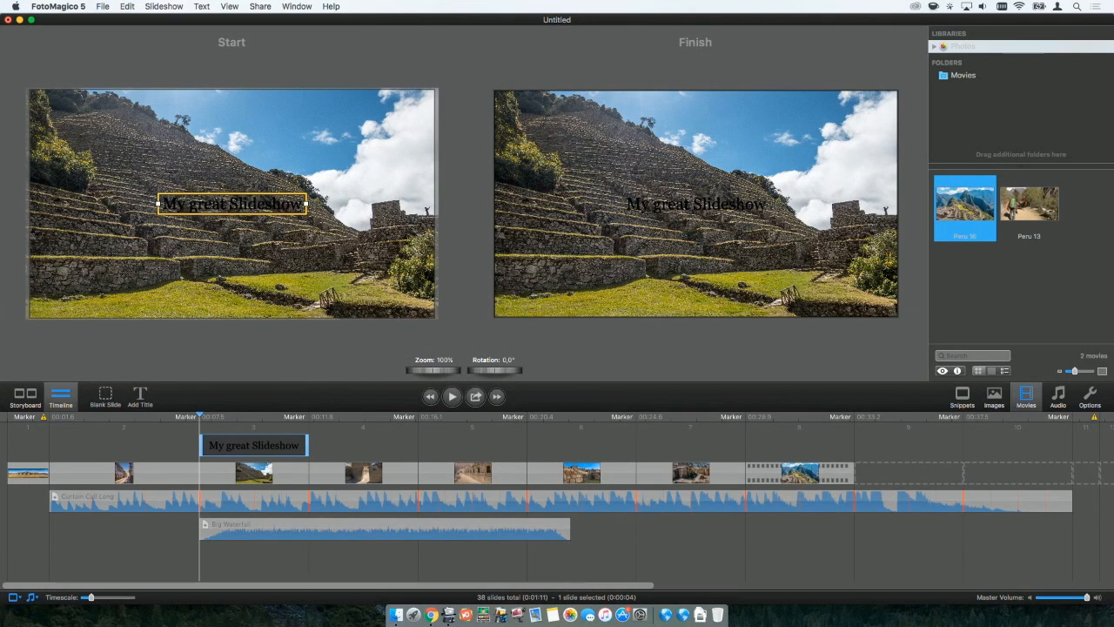
Set the third slide's whole title text to the Futura font in white.
{"action": "triple_click", "coordinate": [215, 207]}
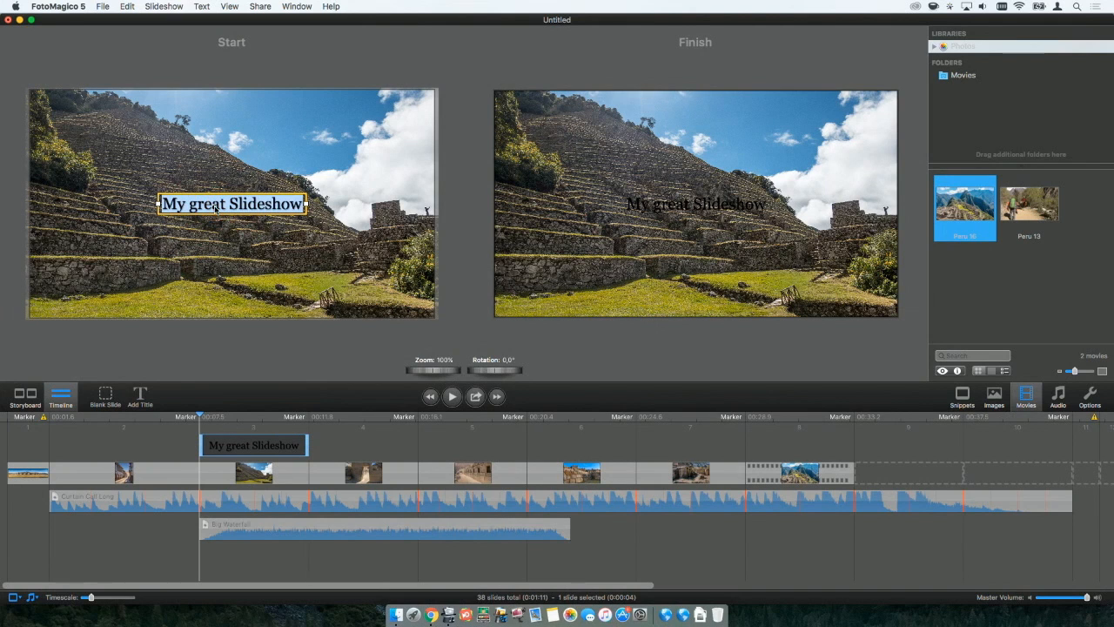
{"action": "left_click", "coordinate": [1090, 398]}
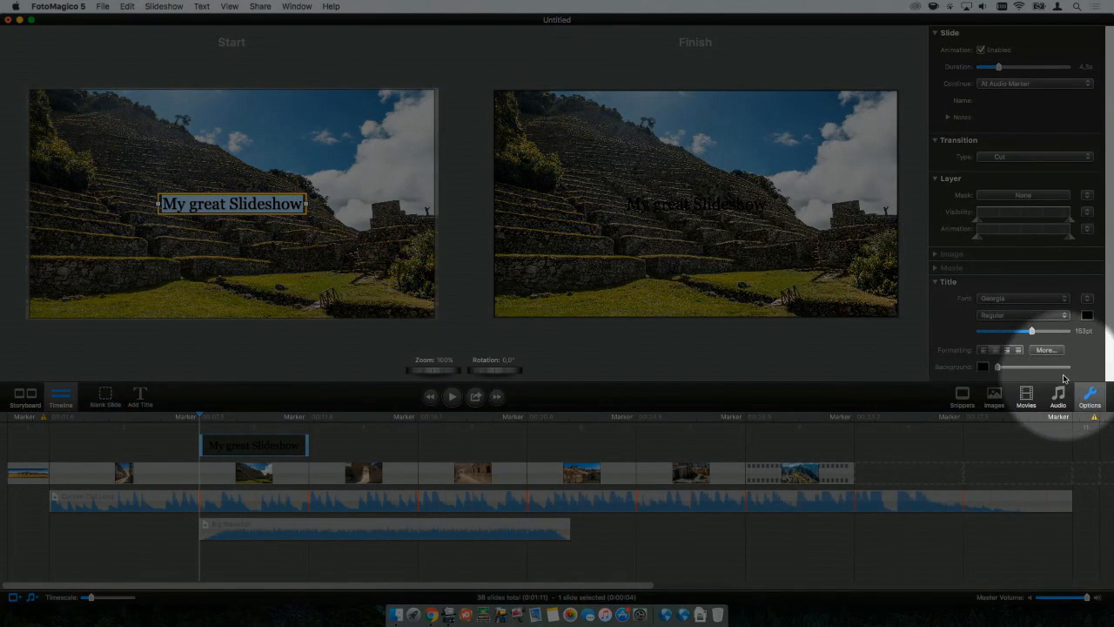
{"action": "left_click", "coordinate": [1008, 300]}
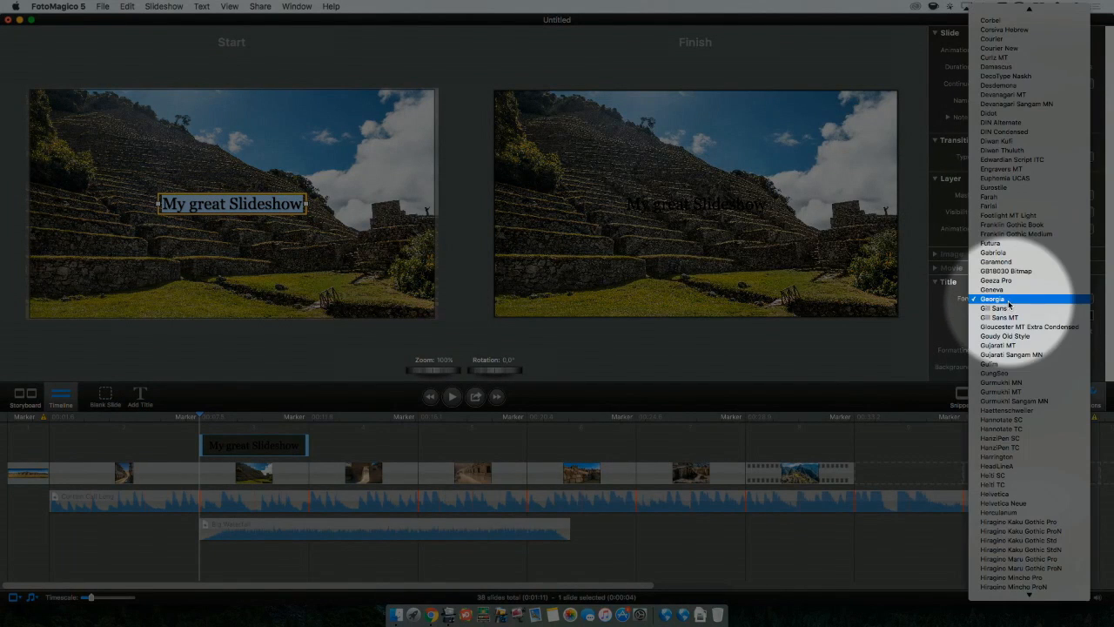
{"action": "left_click", "coordinate": [1014, 244]}
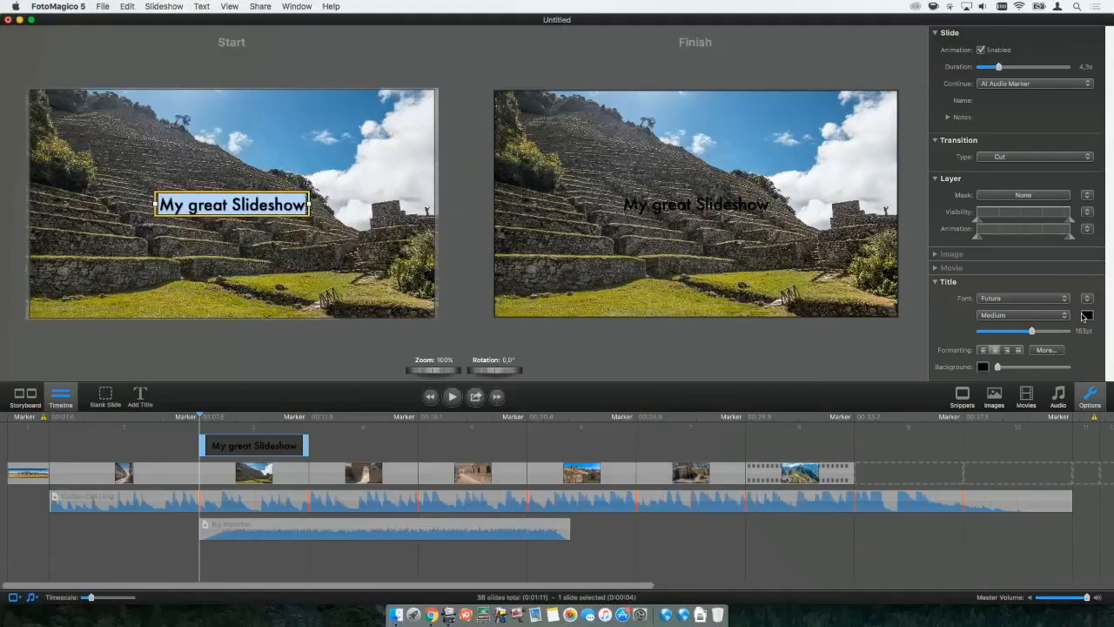
{"action": "left_click", "coordinate": [1087, 315]}
{"action": "left_click", "coordinate": [1010, 336]}
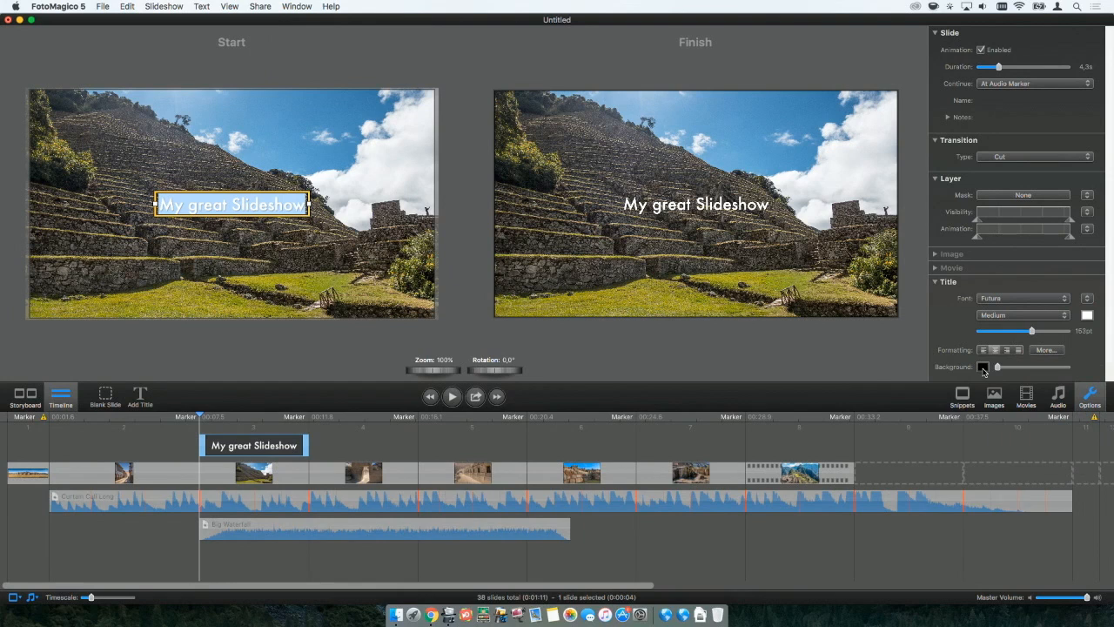
Give the title a background at 61% opacity and enlarge it to 195% zoom in the start frame.
{"action": "left_click", "coordinate": [982, 367]}
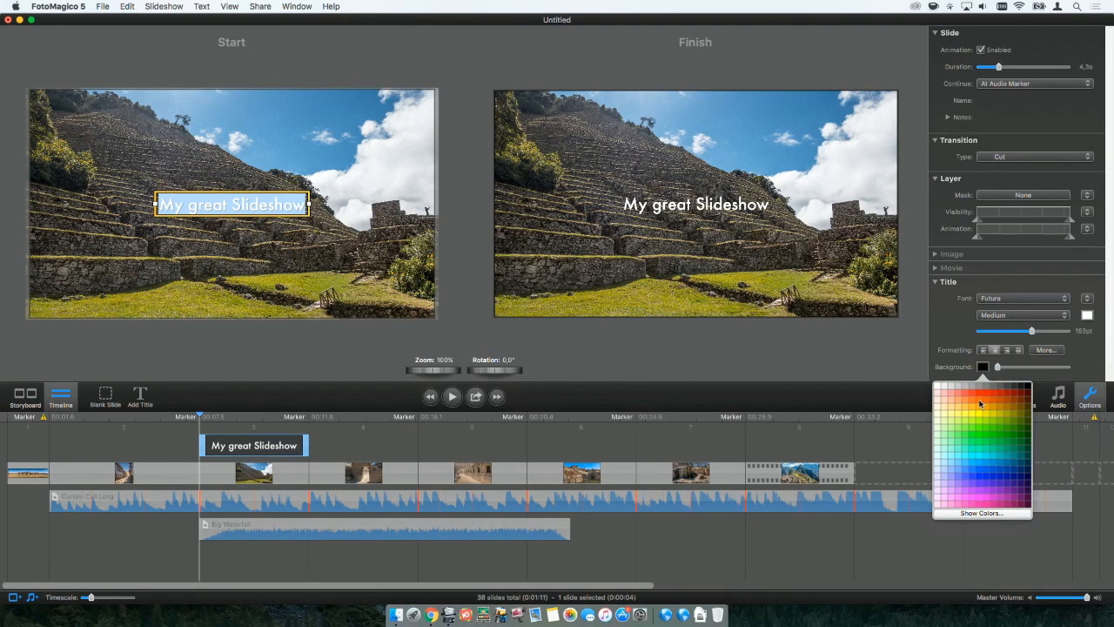
{"action": "left_click_drag", "start_coordinate": [998, 367], "coordinate": [1041, 370]}
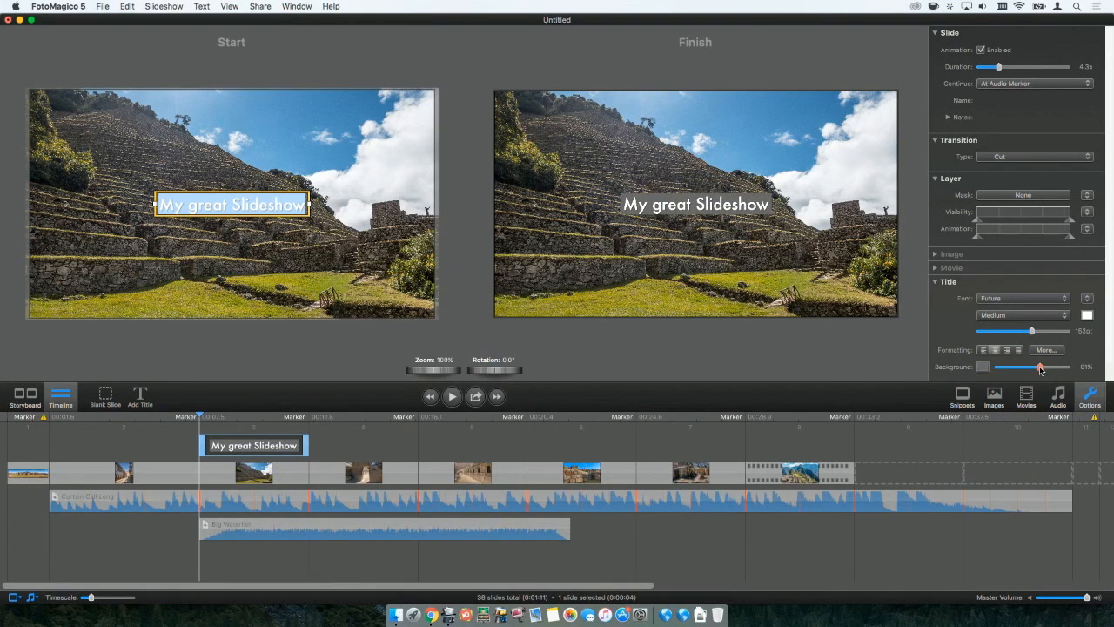
{"action": "left_click", "coordinate": [325, 377]}
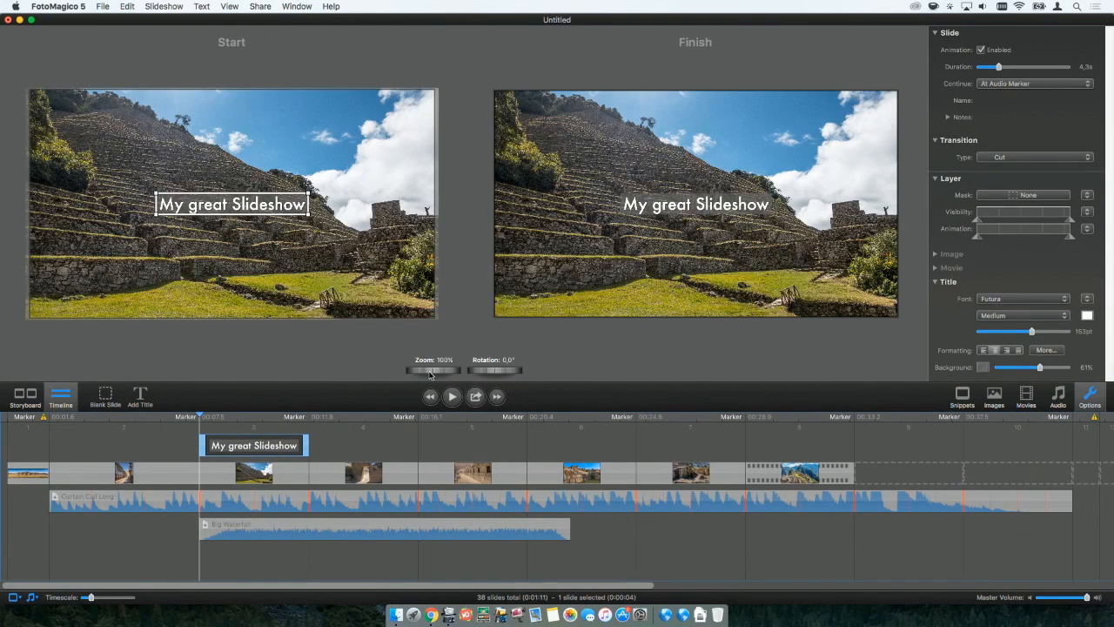
{"action": "left_click_drag", "start_coordinate": [428, 370], "coordinate": [468, 368]}
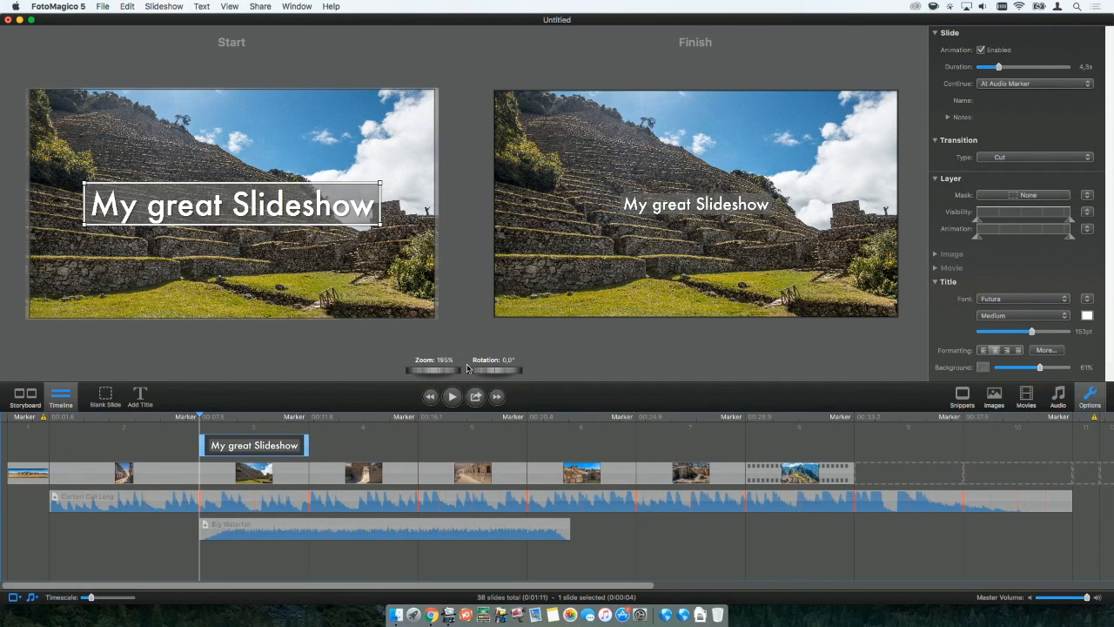
Examine the title's additional formatting options for spacing and shadow, keeping the title layer selected.
{"action": "left_click", "coordinate": [1047, 350]}
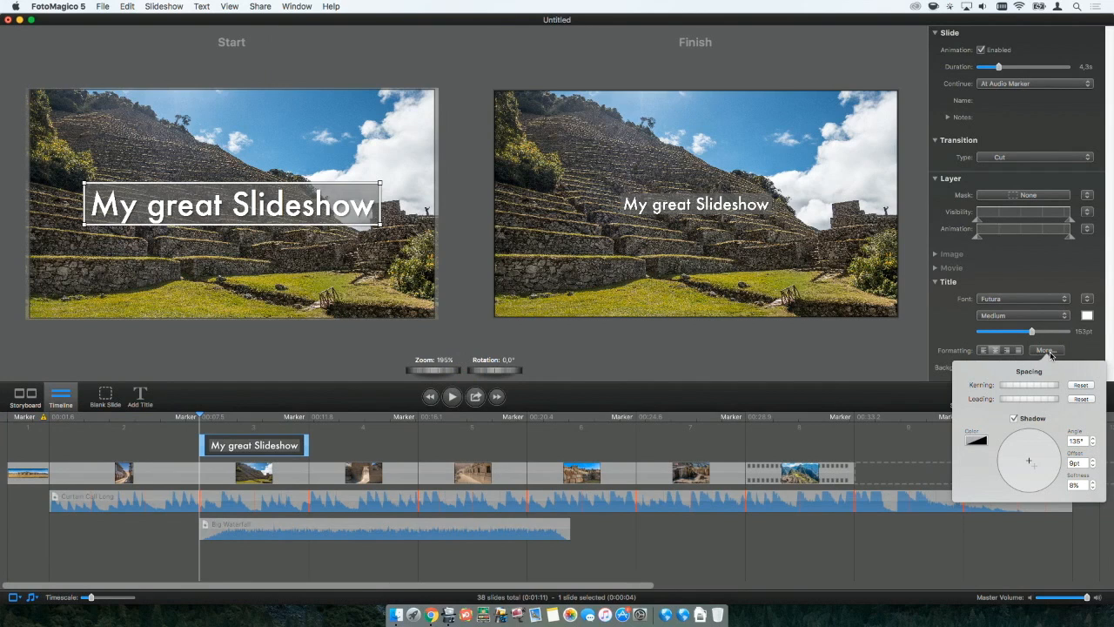
{"action": "left_click", "coordinate": [1085, 347]}
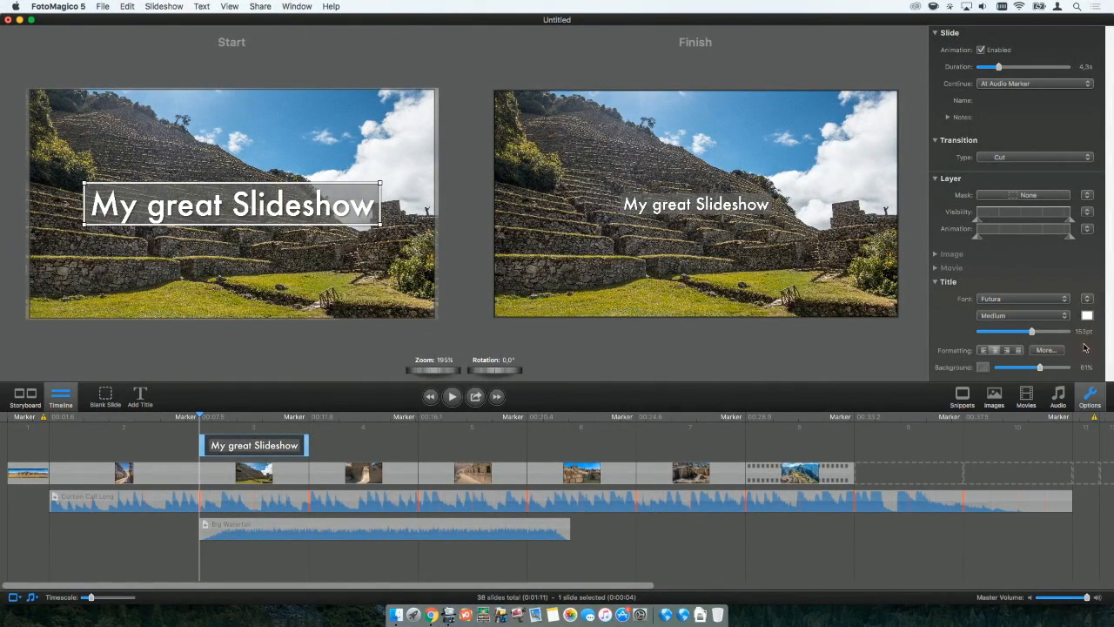
{"action": "scroll", "coordinate": [1085, 348], "scroll_direction": "down", "scroll_amount": 2}
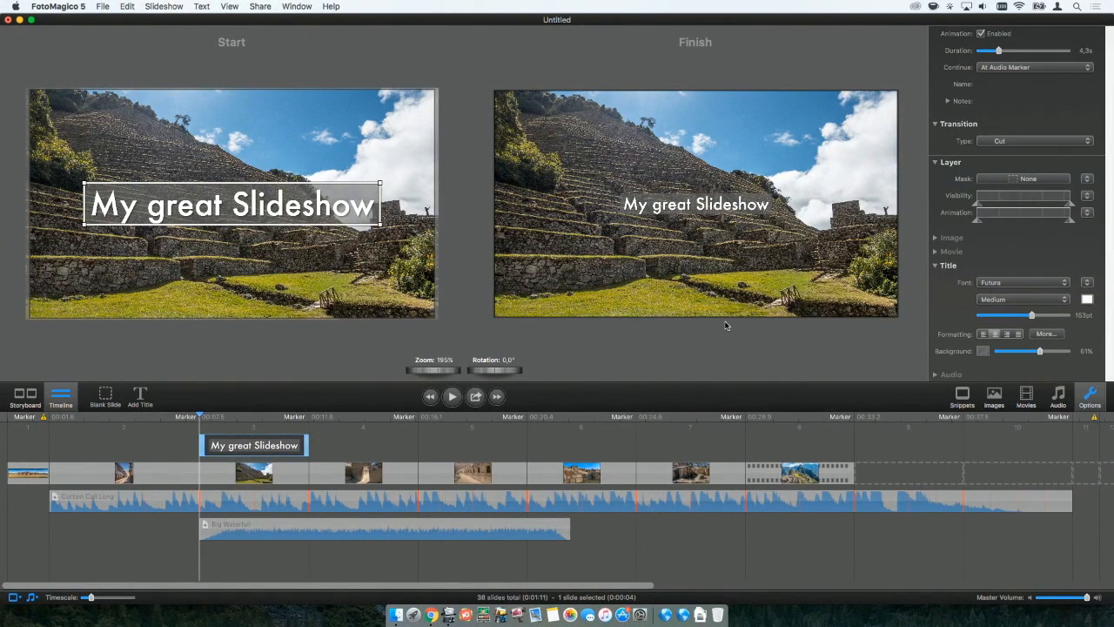
{"action": "left_click", "coordinate": [345, 444]}
{"action": "left_click", "coordinate": [258, 448]}
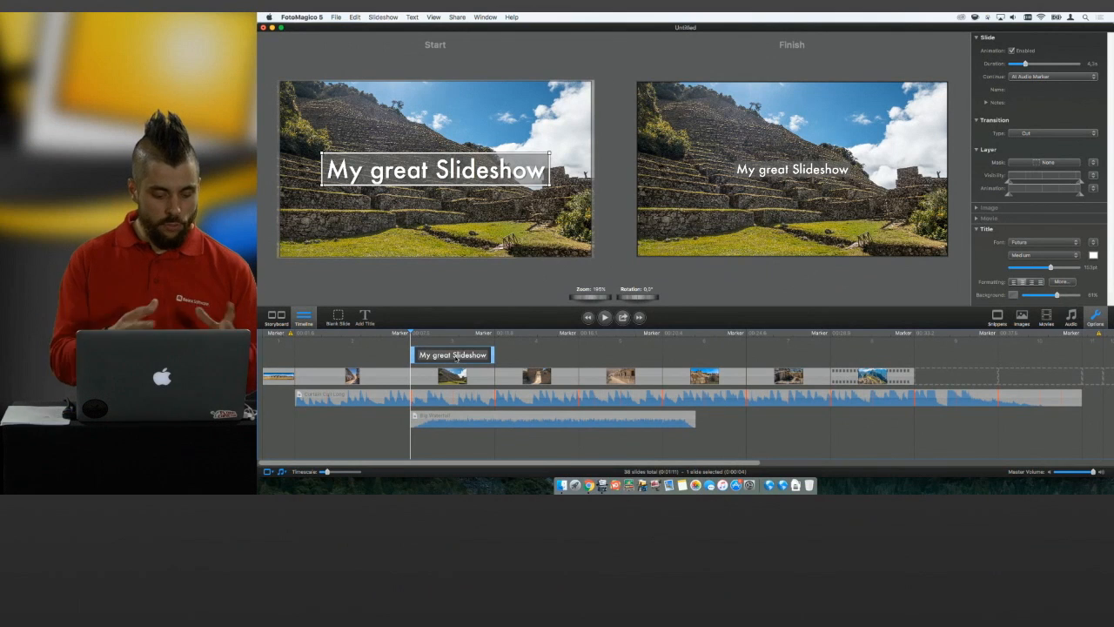
Replace the title's text with the Slideshow Title placeholder and finish editing it.
{"action": "double_click", "coordinate": [437, 170]}
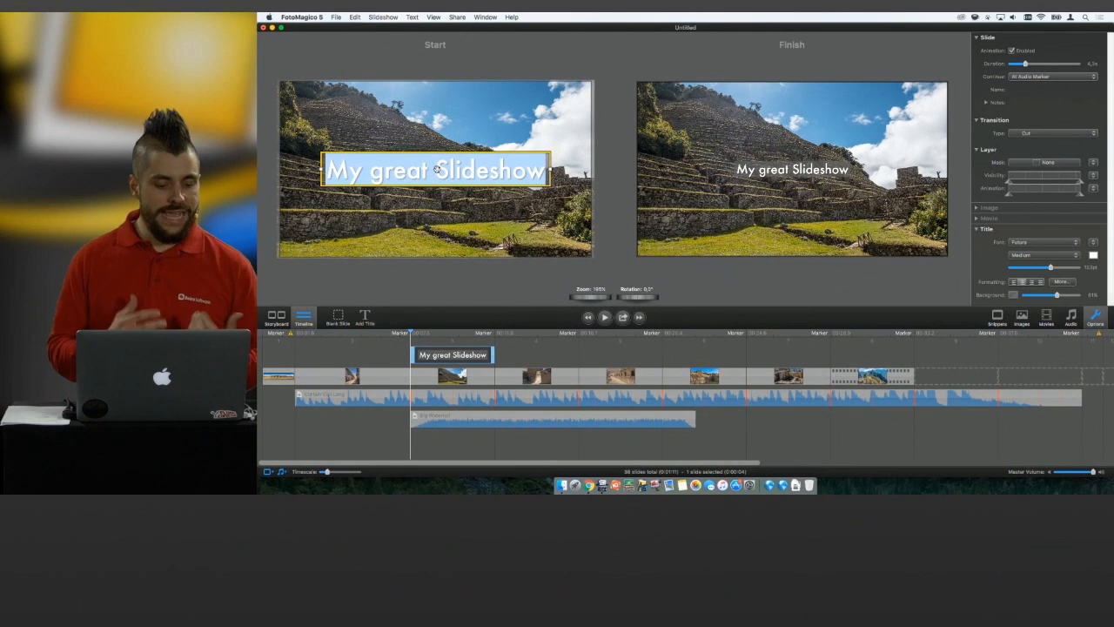
{"action": "left_click", "coordinate": [413, 16]}
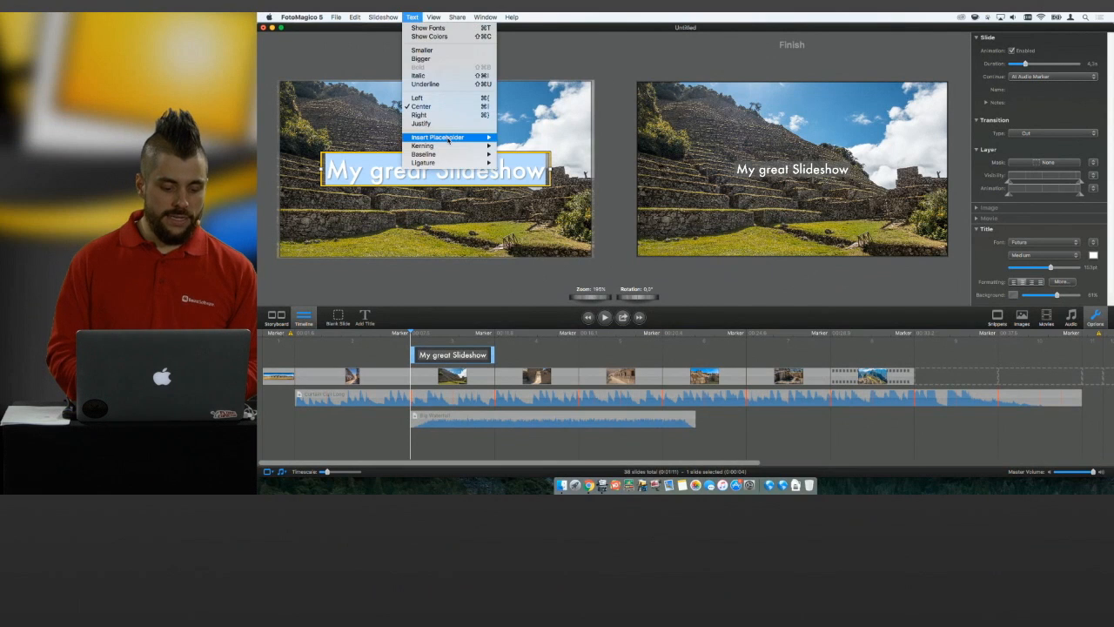
{"action": "mouse_move", "coordinate": [448, 140]}
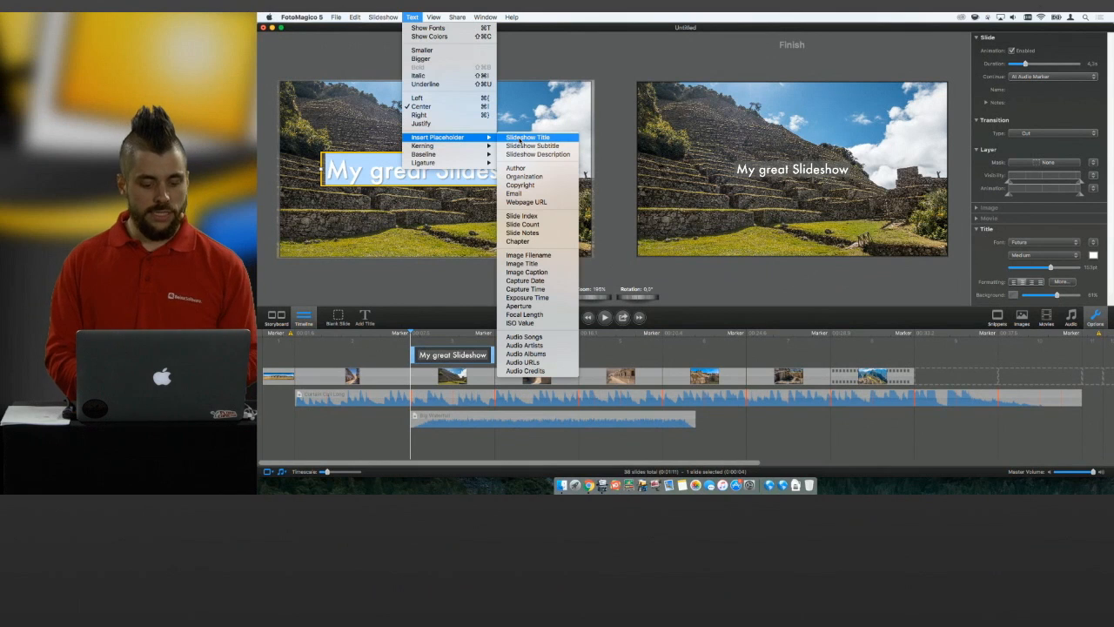
{"action": "left_click", "coordinate": [520, 137]}
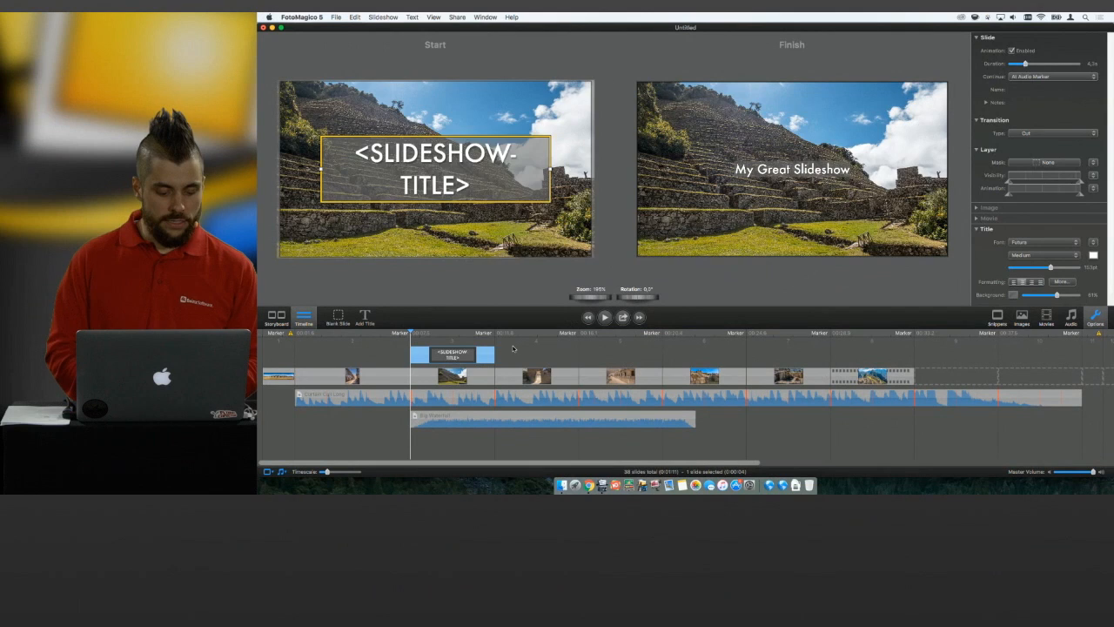
{"action": "left_click", "coordinate": [513, 352]}
{"action": "left_click", "coordinate": [457, 333]}
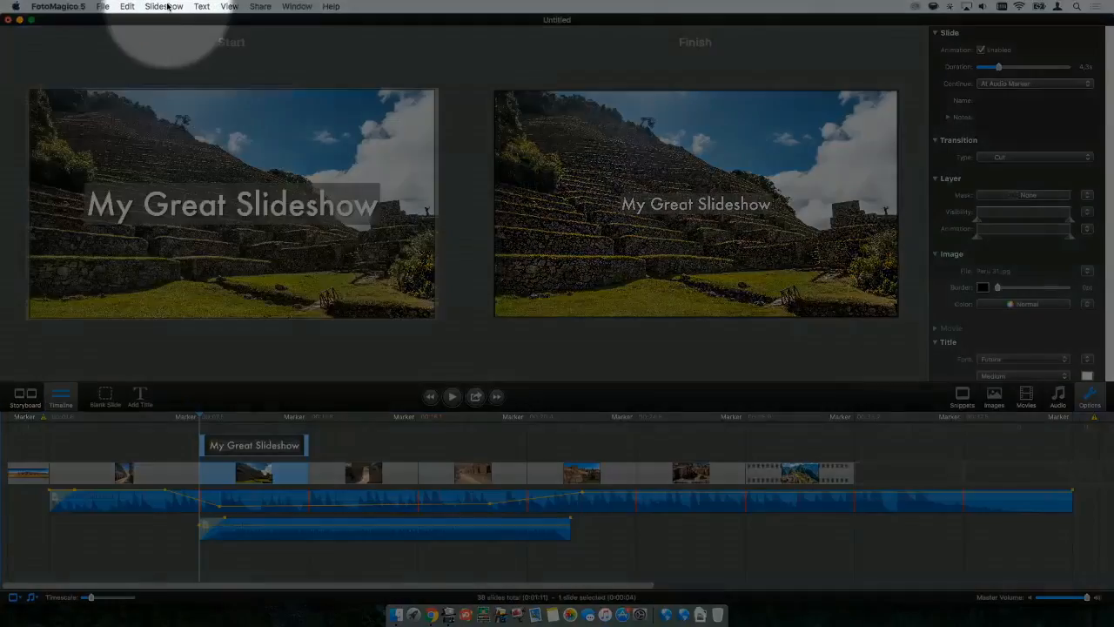
Change the slideshow's title metadata to "My Super Great Slideshow" in the slideshow settings.
{"action": "left_click", "coordinate": [168, 6]}
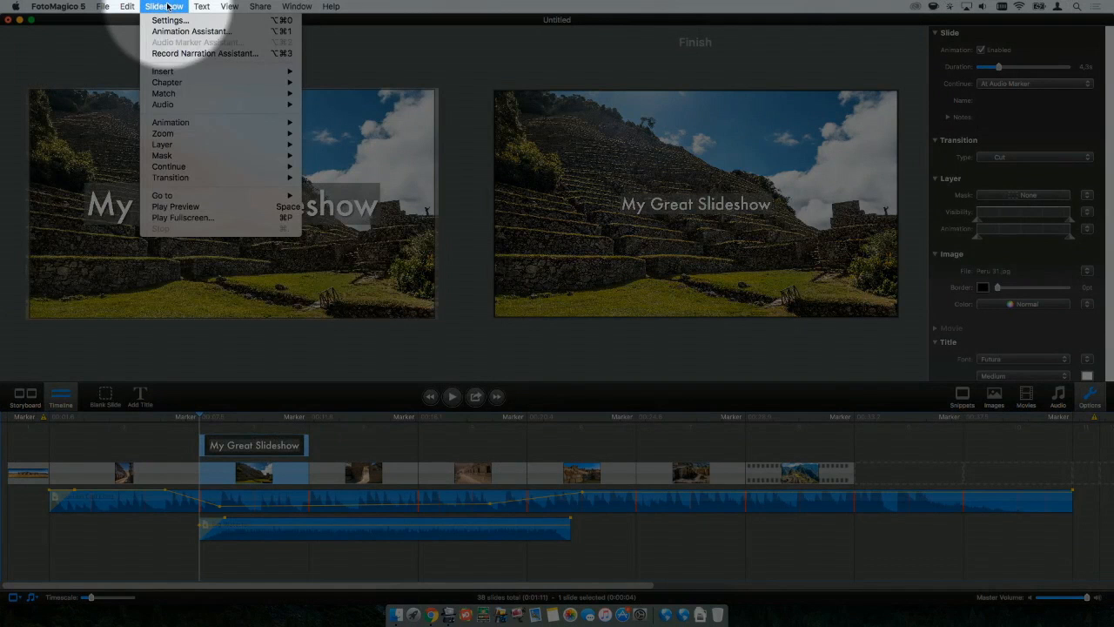
{"action": "left_click", "coordinate": [171, 24]}
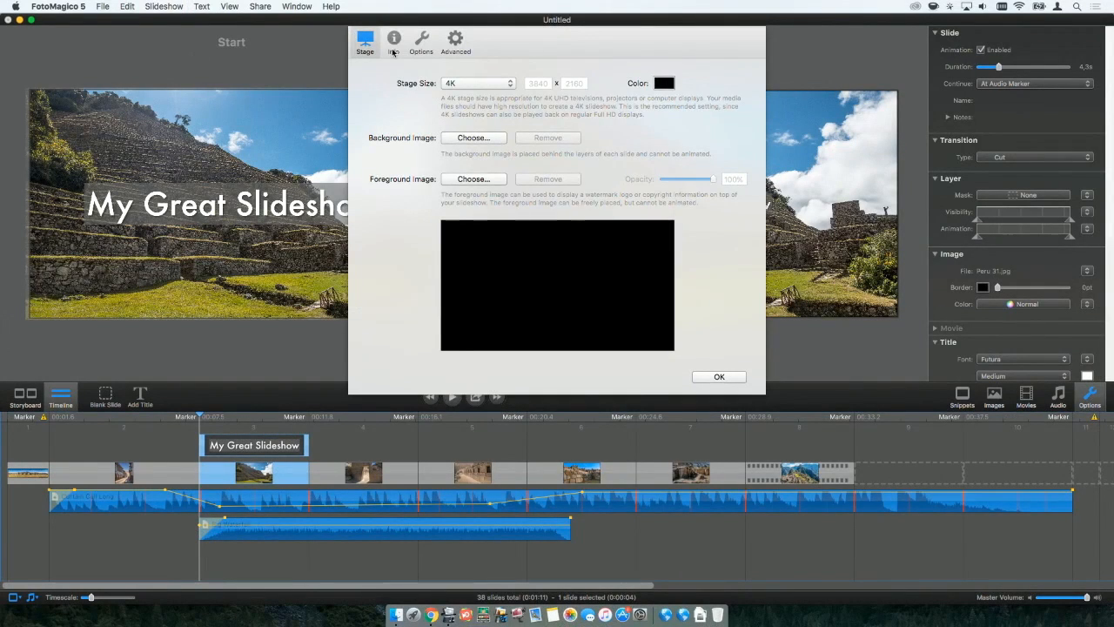
{"action": "left_click", "coordinate": [393, 40]}
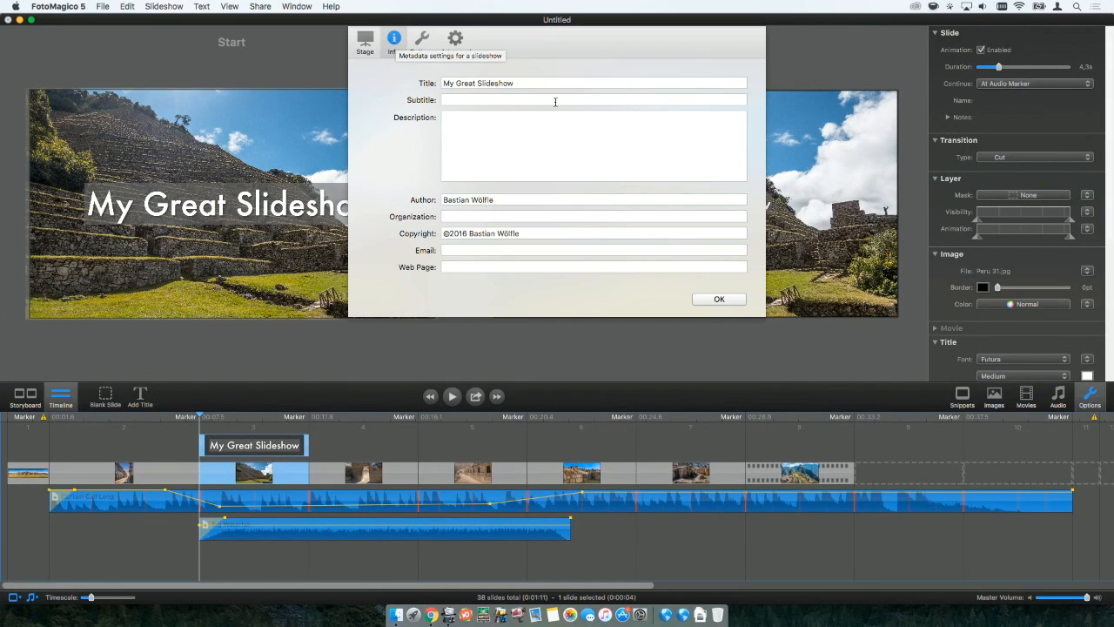
{"action": "left_click", "coordinate": [526, 85]}
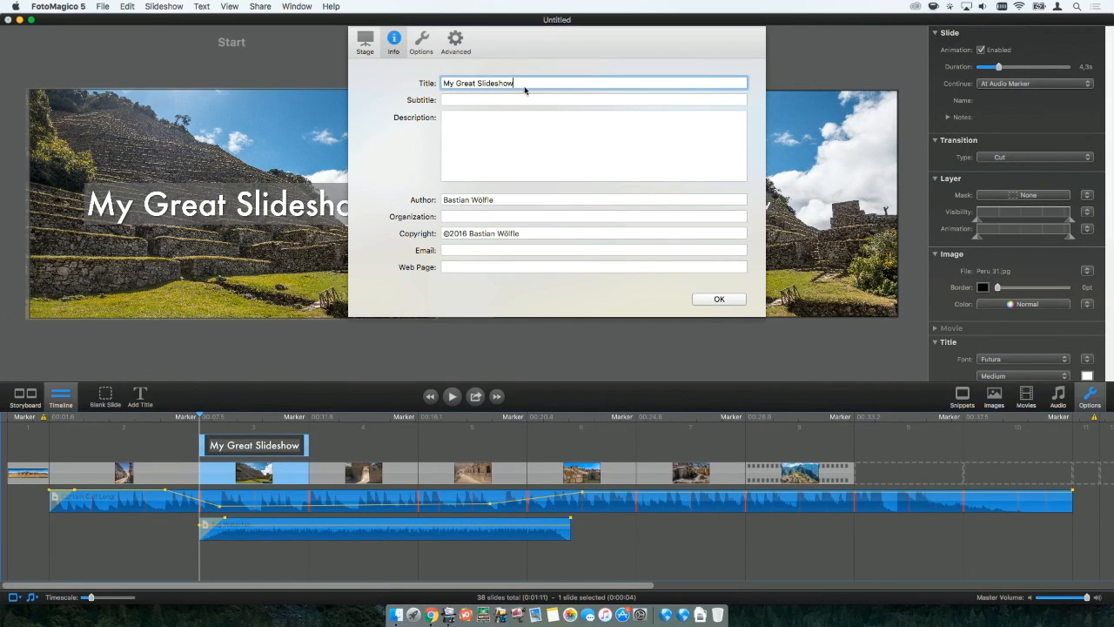
{"action": "left_click", "coordinate": [457, 82]}
{"action": "type", "text": "Super"}
{"action": "left_click", "coordinate": [728, 299]}
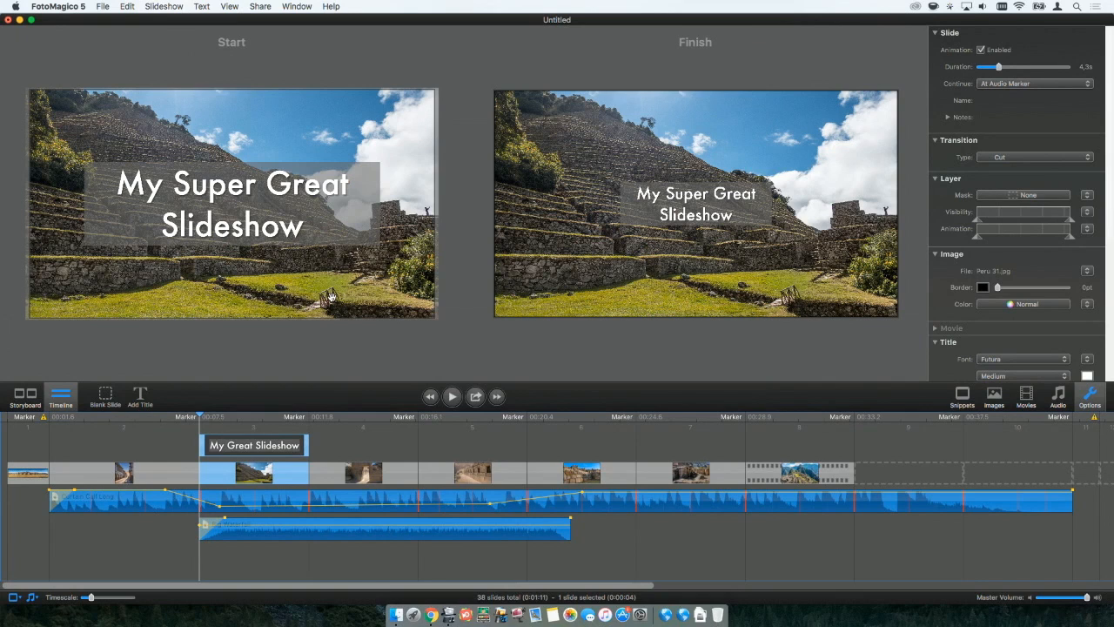
Add a new line reading "by" after the Slideshow Title placeholder in the third slide's title.
{"action": "double_click", "coordinate": [323, 229]}
{"action": "key", "text": "Right"}
{"action": "key", "text": "Return"}
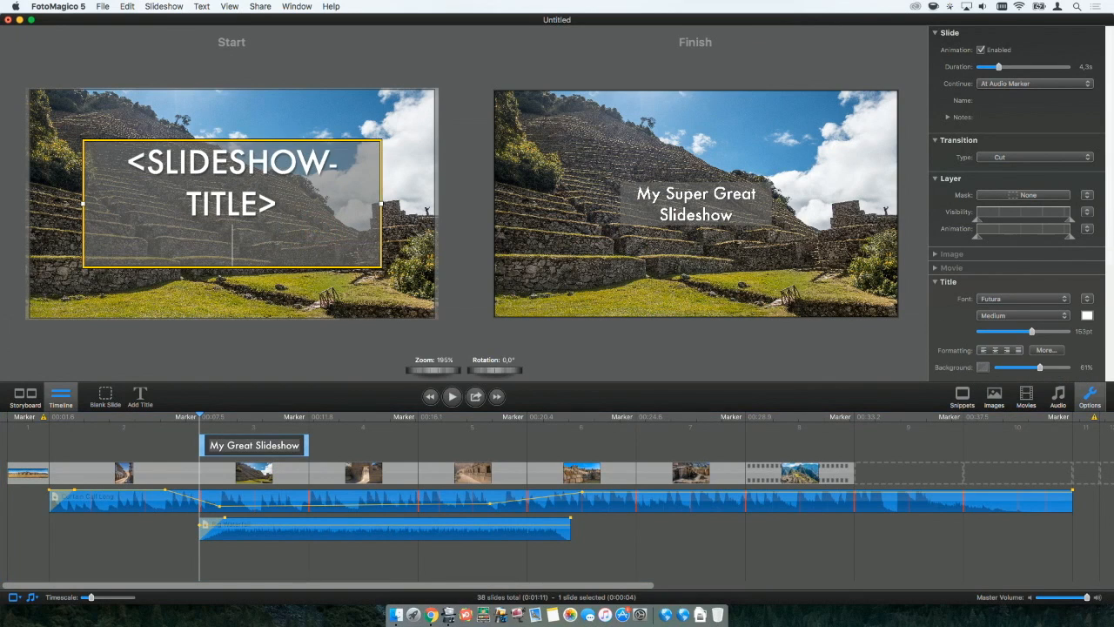
{"action": "type", "text": "bx"}
{"action": "key", "text": "BackSpace"}
{"action": "type", "text": "y"}
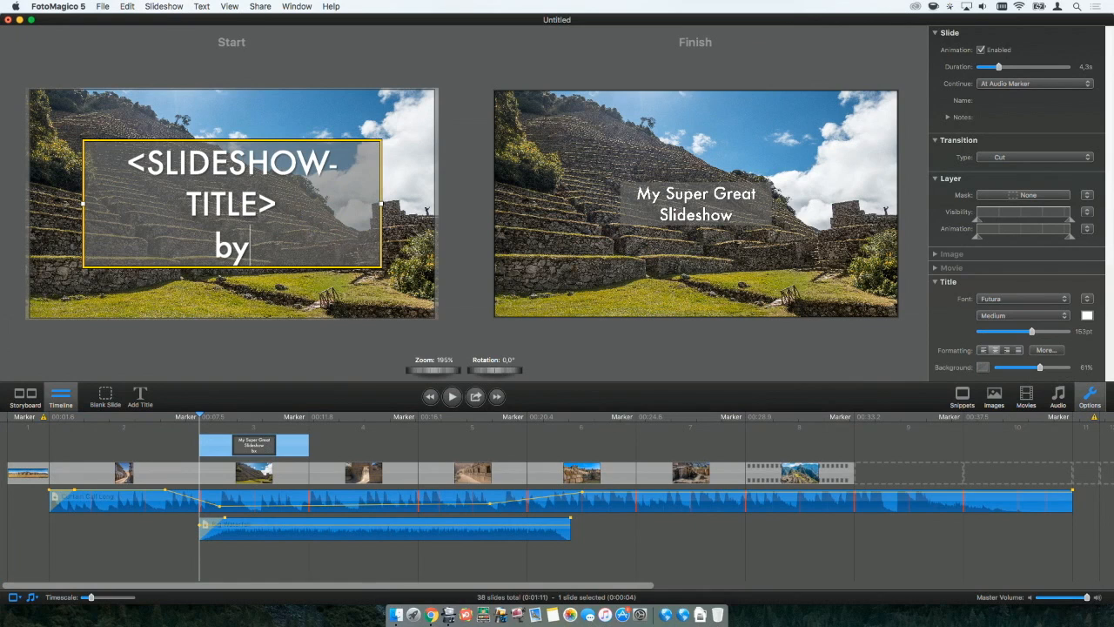
Insert the Author placeholder beneath "by" in the title, and show the third slide with its filled-in text.
{"action": "left_click", "coordinate": [202, 6]}
{"action": "mouse_move", "coordinate": [253, 164]}
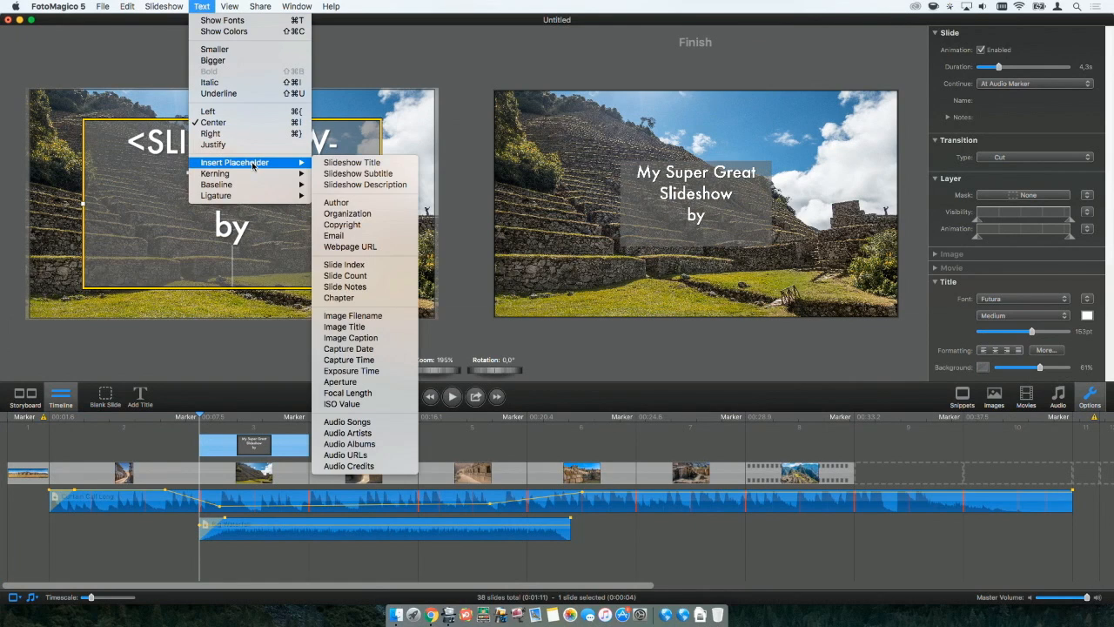
{"action": "left_click", "coordinate": [376, 204]}
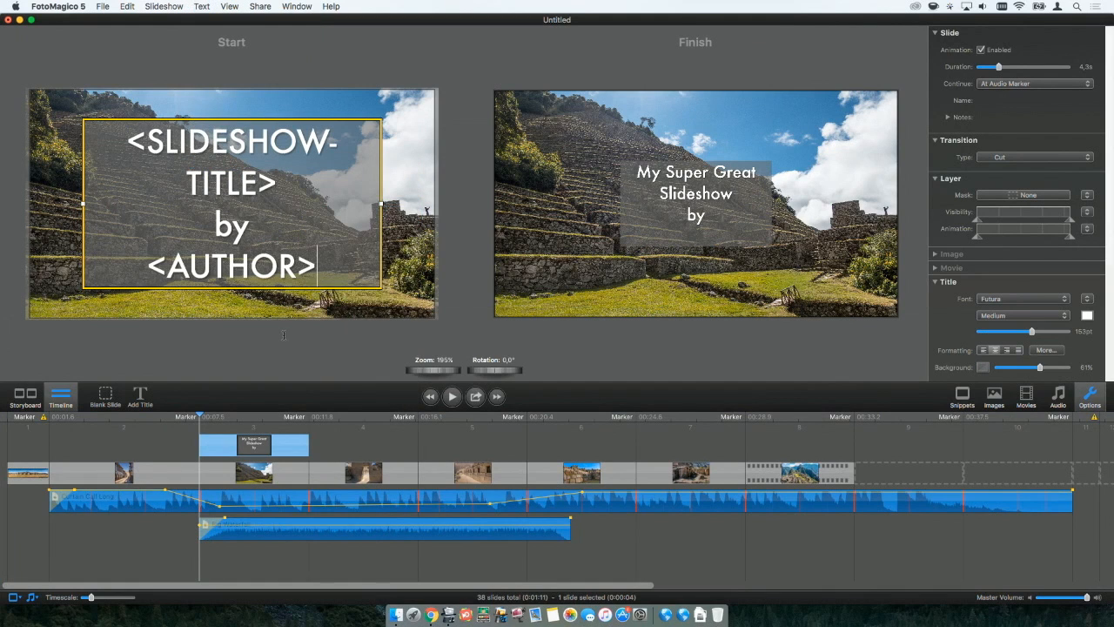
{"action": "left_click", "coordinate": [337, 444]}
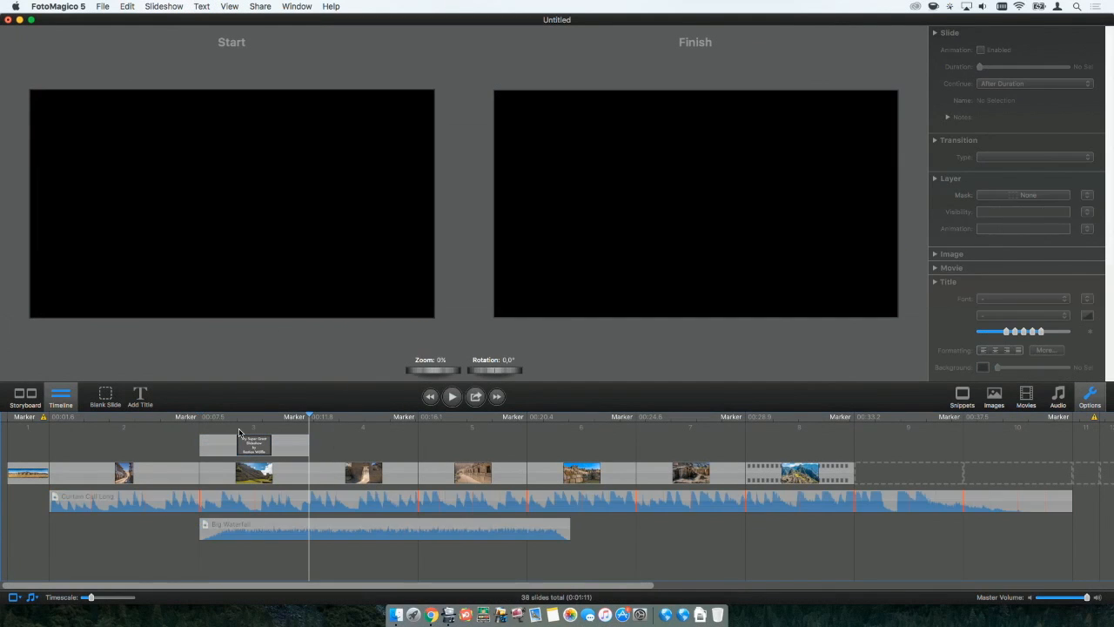
{"action": "left_click", "coordinate": [242, 439]}
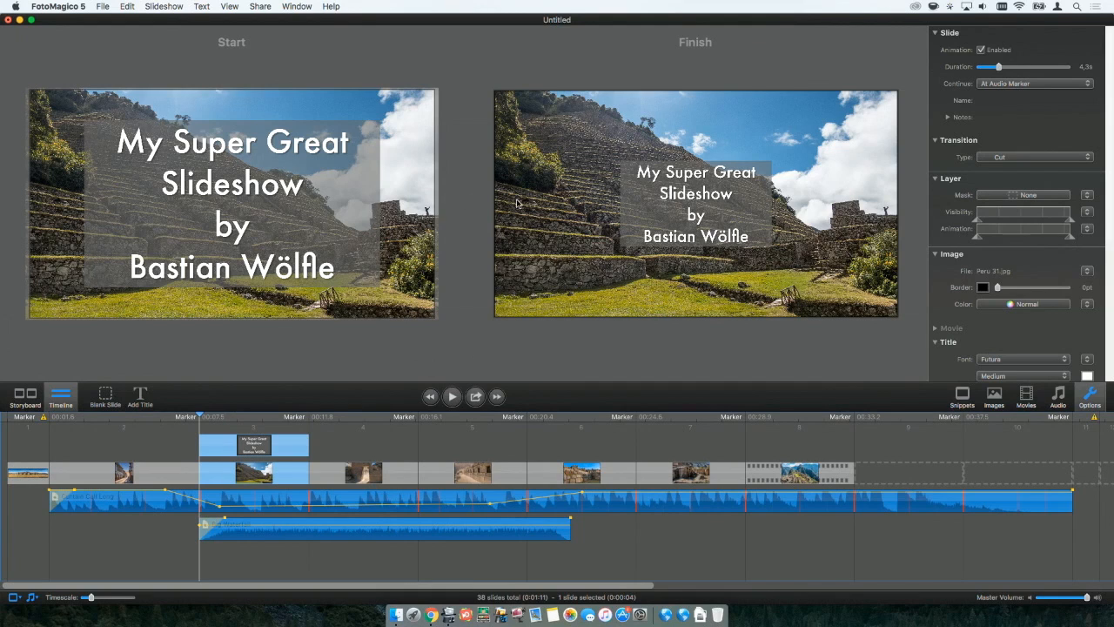
Place the wedding photo K&B 073.jpg from the Shooting folder into the ninth slide.
{"action": "left_click", "coordinate": [996, 399]}
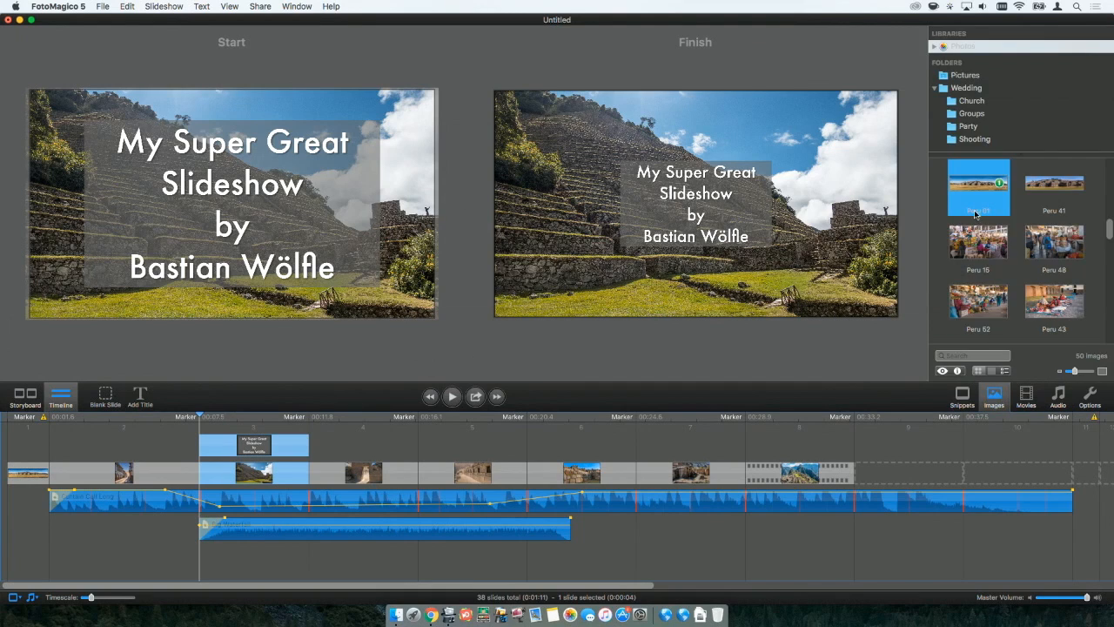
{"action": "left_click", "coordinate": [969, 139]}
{"action": "scroll", "coordinate": [999, 311], "scroll_direction": "down", "scroll_amount": 5}
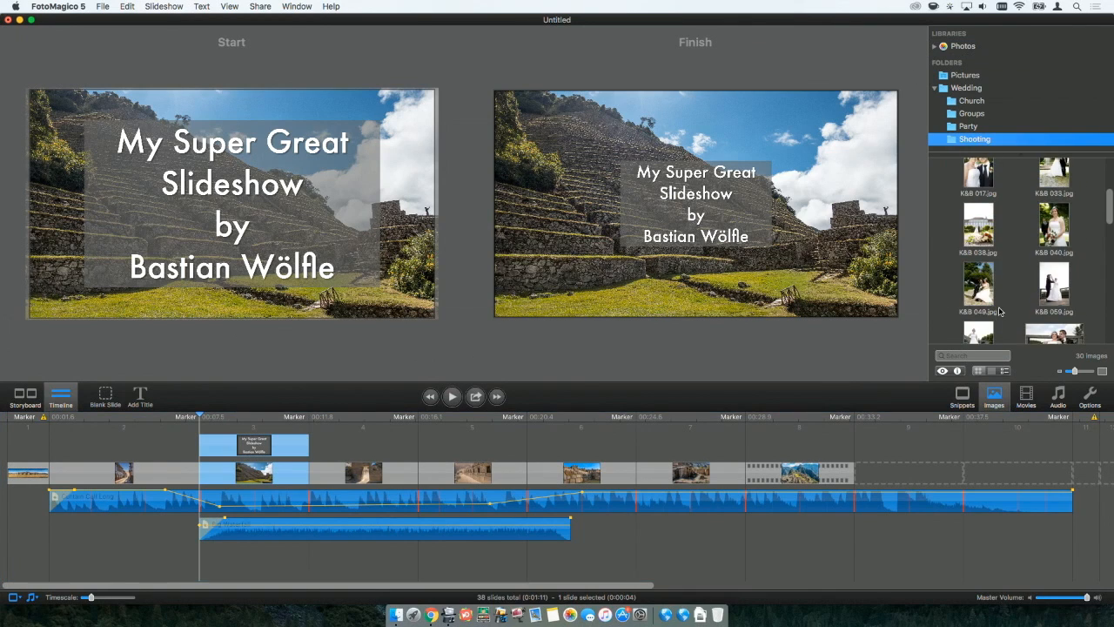
{"action": "left_click_drag", "start_coordinate": [1056, 294], "coordinate": [881, 472]}
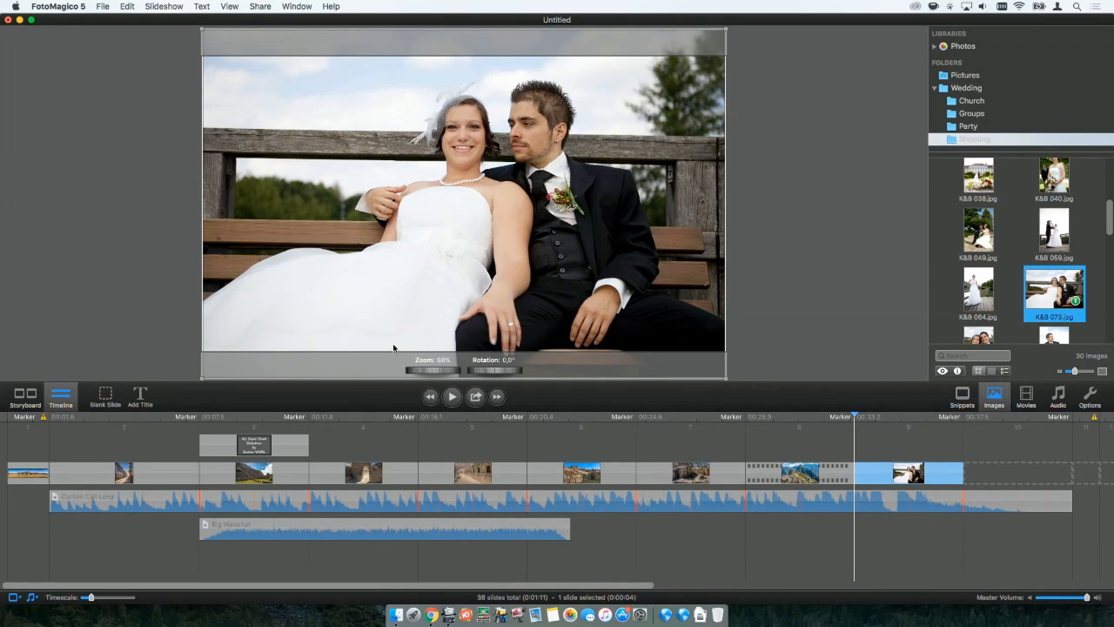
Add a title to the ninth slide and replace its text with the Aperture placeholder.
{"action": "left_click", "coordinate": [139, 396]}
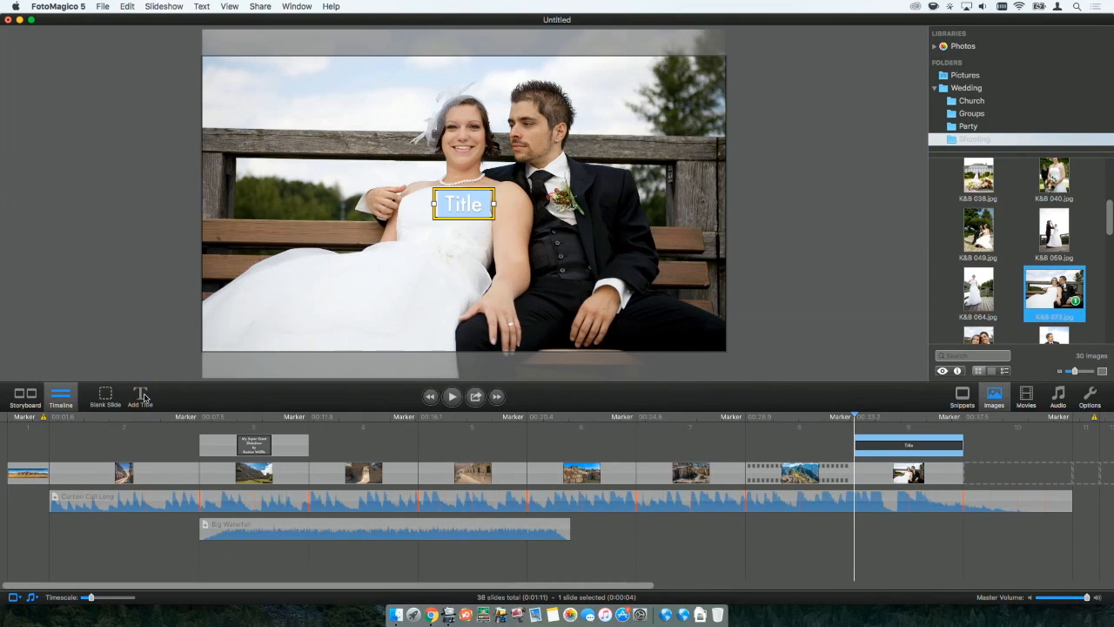
{"action": "left_click", "coordinate": [198, 7]}
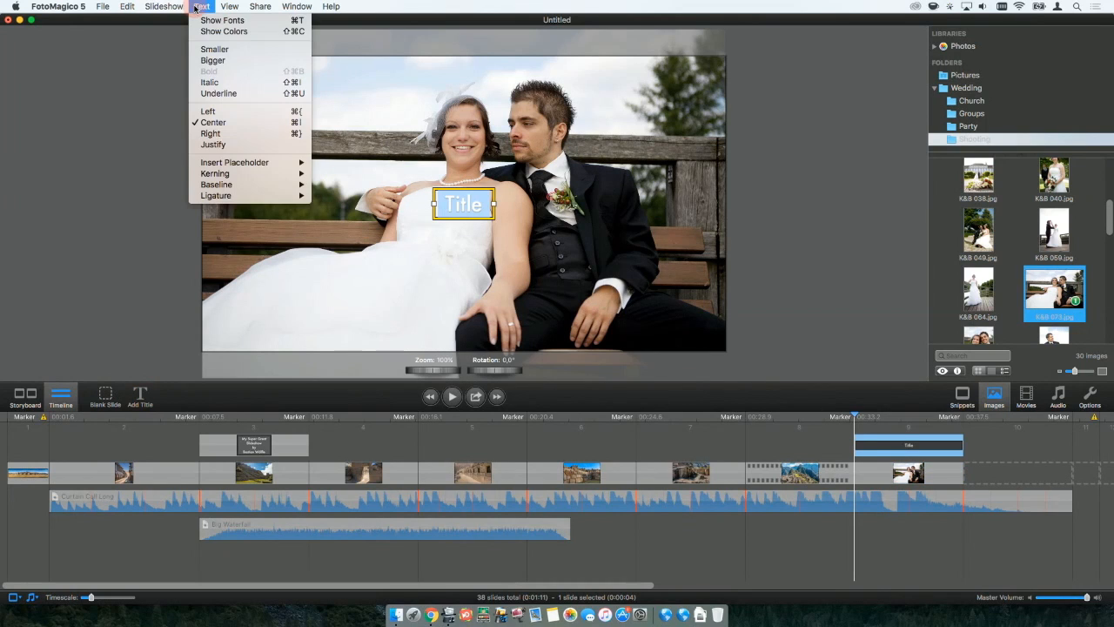
{"action": "mouse_move", "coordinate": [235, 162]}
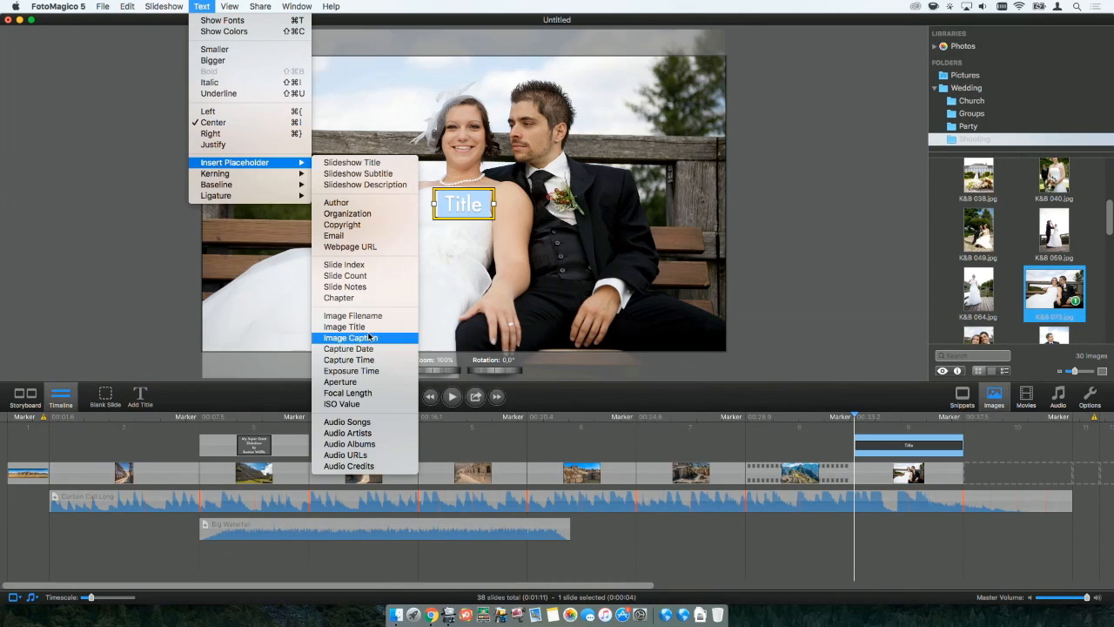
{"action": "left_click", "coordinate": [369, 383]}
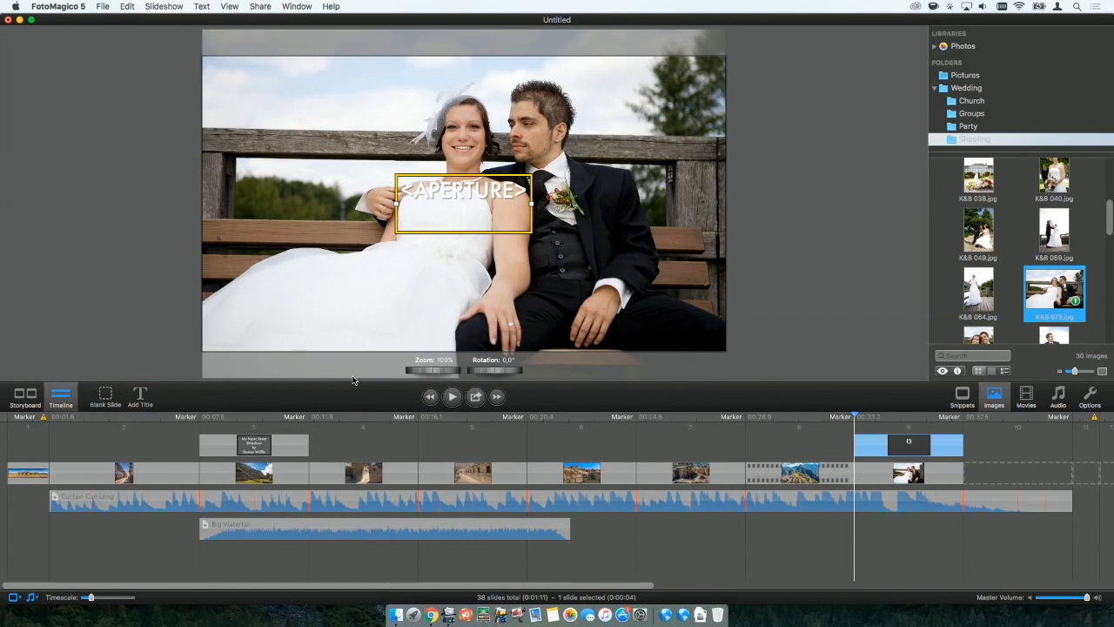
Add the Focal Length and Image Filename placeholders beneath the aperture, and move the title to the photo's upper-left corner.
{"action": "left_click", "coordinate": [201, 6]}
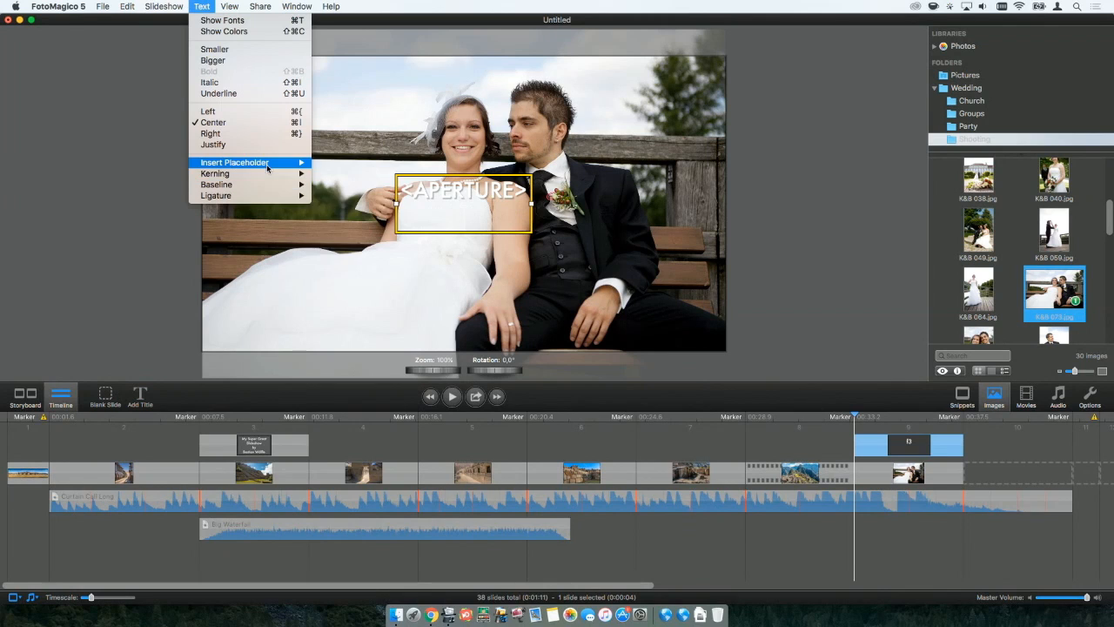
{"action": "mouse_move", "coordinate": [296, 162]}
{"action": "left_click", "coordinate": [376, 392]}
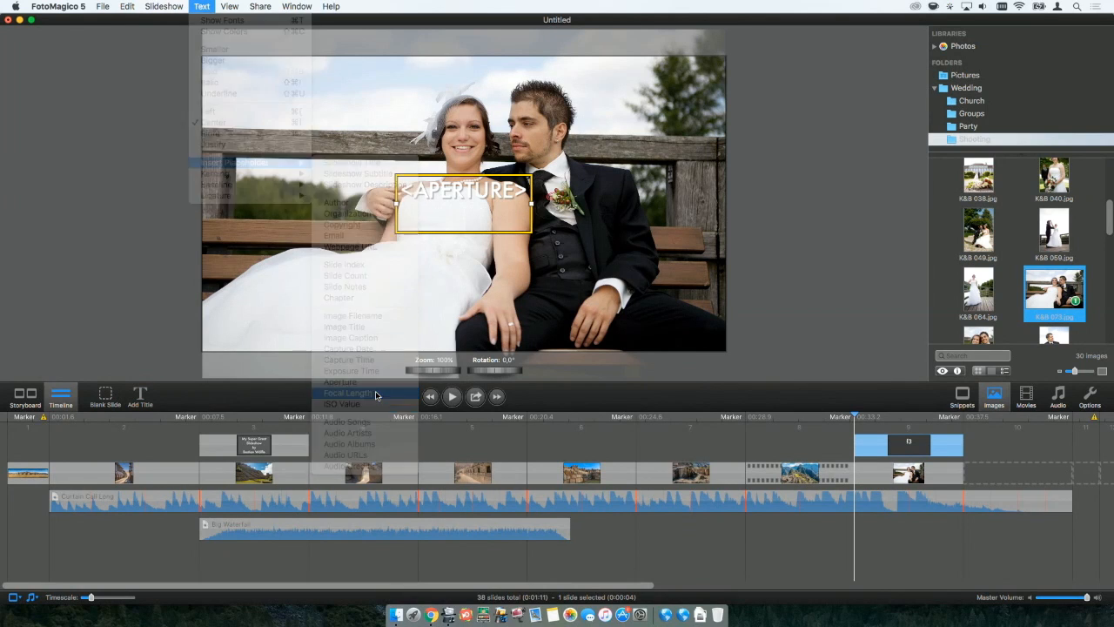
{"action": "left_click", "coordinate": [207, 6]}
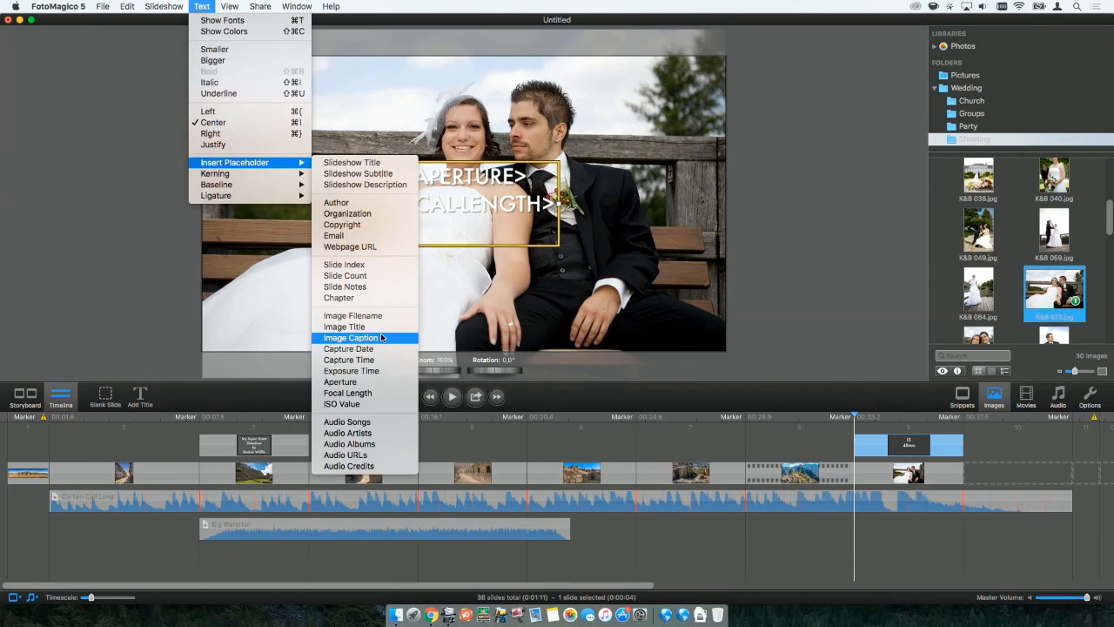
{"action": "left_click", "coordinate": [389, 319]}
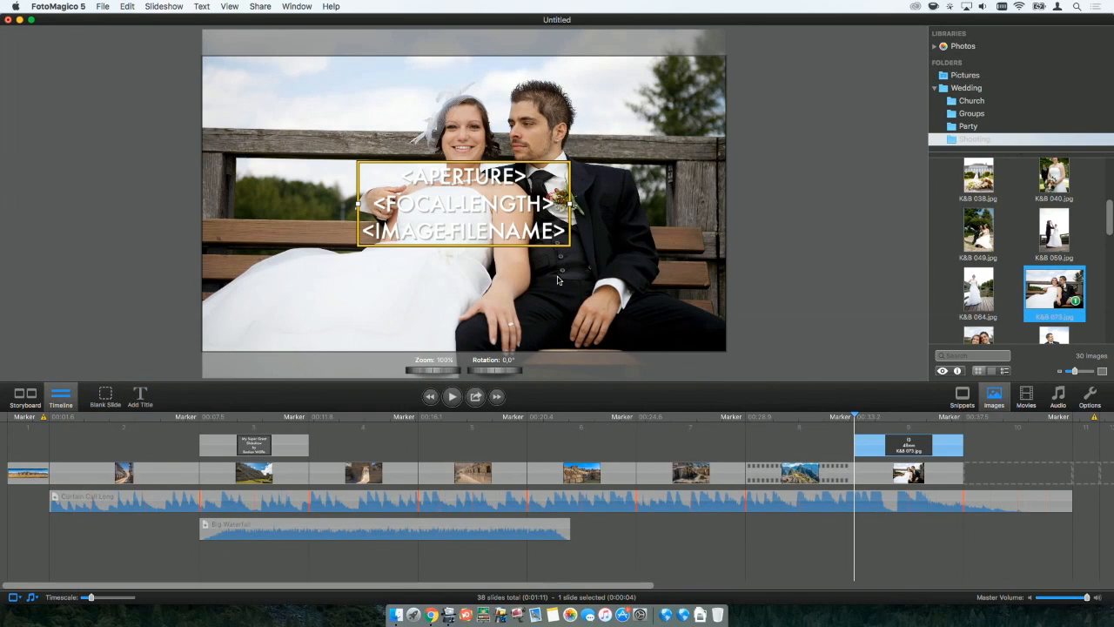
{"action": "left_click", "coordinate": [914, 455]}
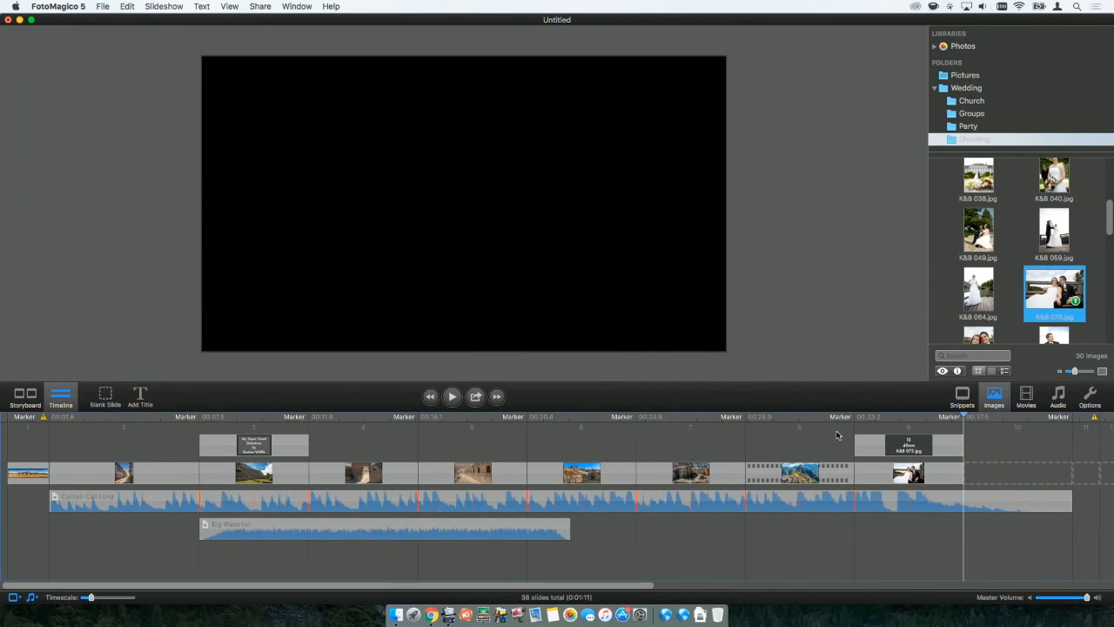
{"action": "left_click_drag", "start_coordinate": [464, 214], "coordinate": [314, 106]}
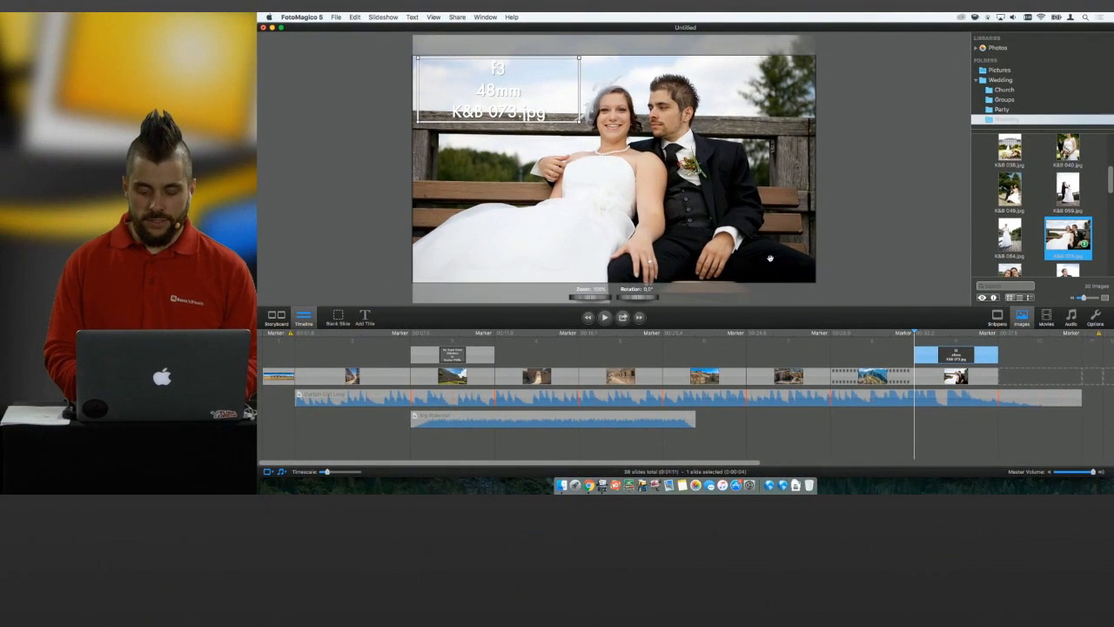
Place K&B 049.jpg into the tenth slide, copy the metadata title onto it, and compare both slides' titles.
{"action": "left_click_drag", "start_coordinate": [1010, 190], "coordinate": [1029, 370]}
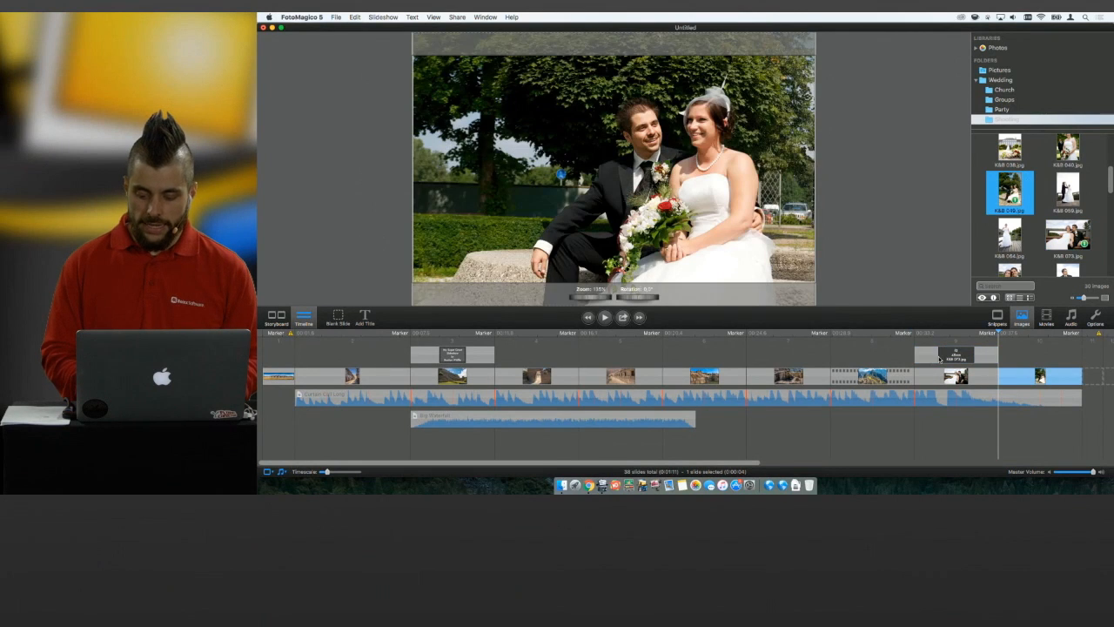
{"action": "left_click", "coordinate": [933, 358]}
{"action": "left_click_drag", "start_coordinate": [1020, 353], "coordinate": [1030, 354]}
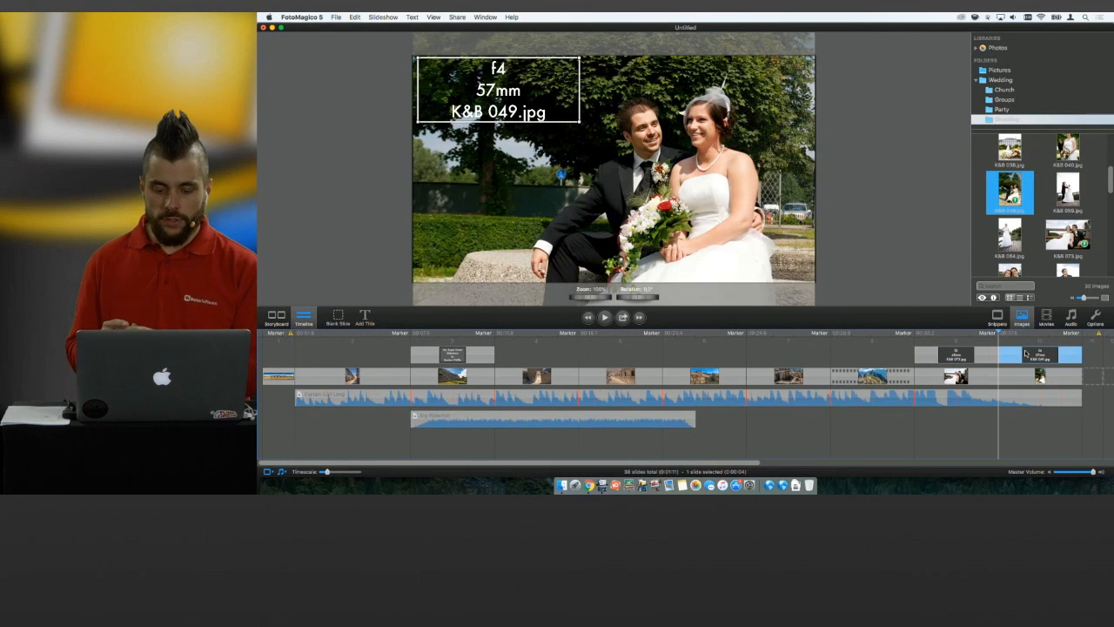
{"action": "left_click", "coordinate": [974, 355]}
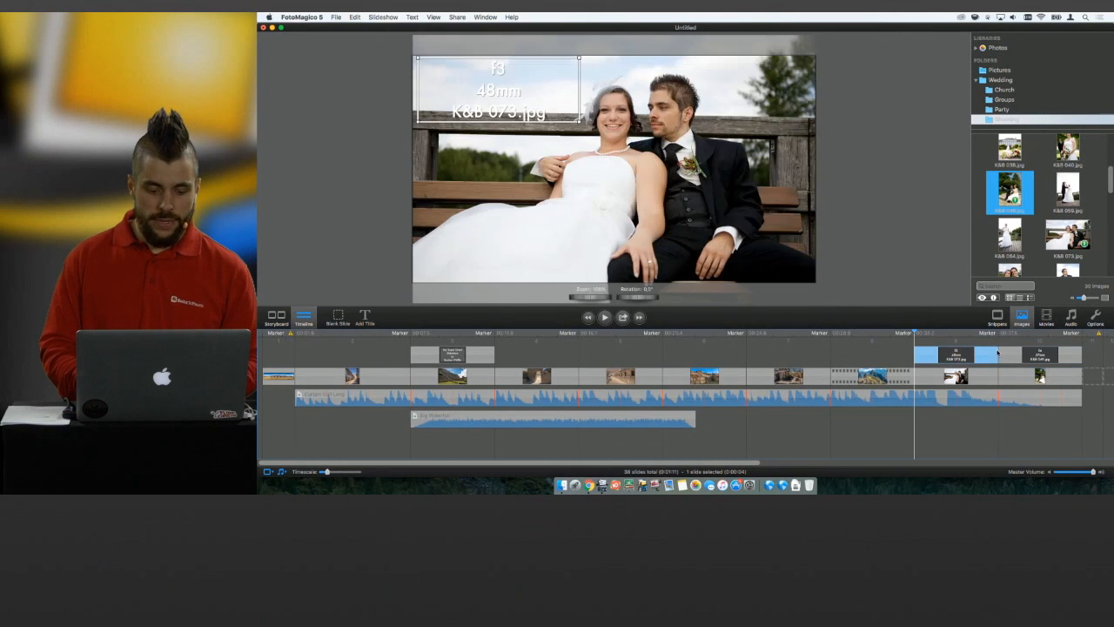
{"action": "left_click", "coordinate": [1026, 355]}
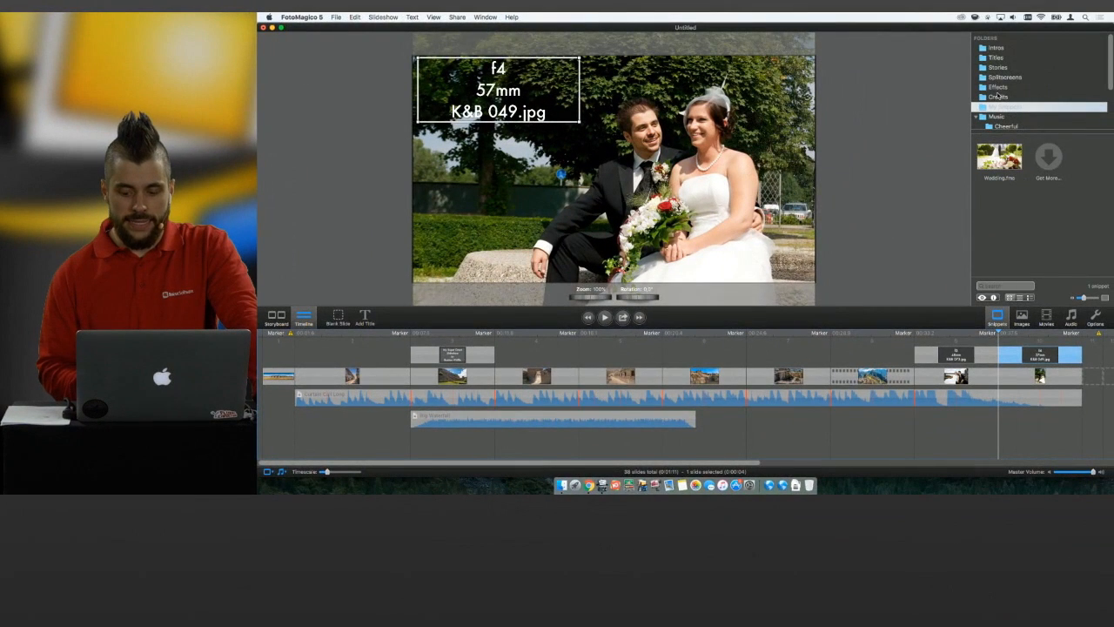
Add the Lower Third snippet from the Titles folder as a layer above the ninth slide's title.
{"action": "scroll", "coordinate": [996, 78], "scroll_direction": "down", "scroll_amount": 1}
{"action": "left_click", "coordinate": [997, 49]}
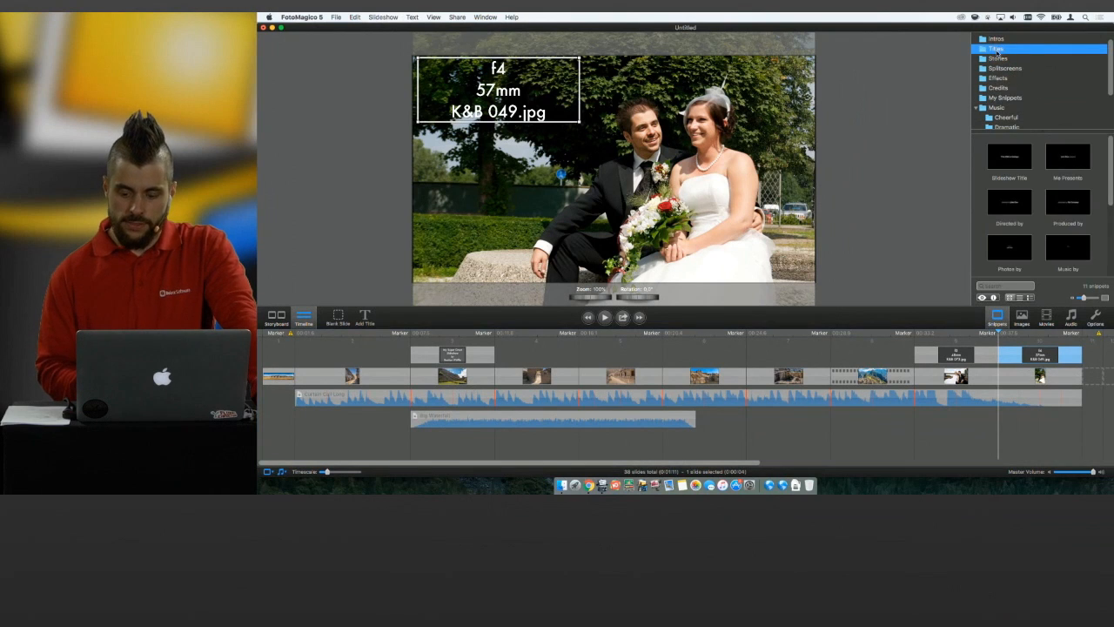
{"action": "scroll", "coordinate": [1020, 203], "scroll_direction": "down", "scroll_amount": 2}
{"action": "left_click_drag", "start_coordinate": [1068, 202], "coordinate": [936, 341]}
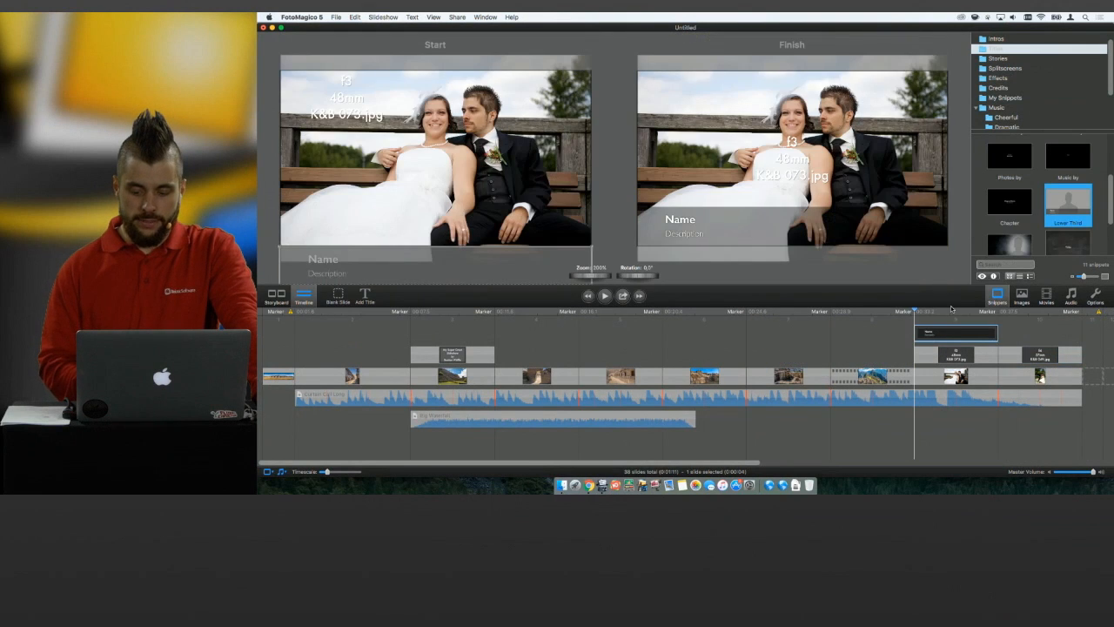
Preview the lower third and title animation on the ninth slide, and stop the playback.
{"action": "key", "text": "space"}
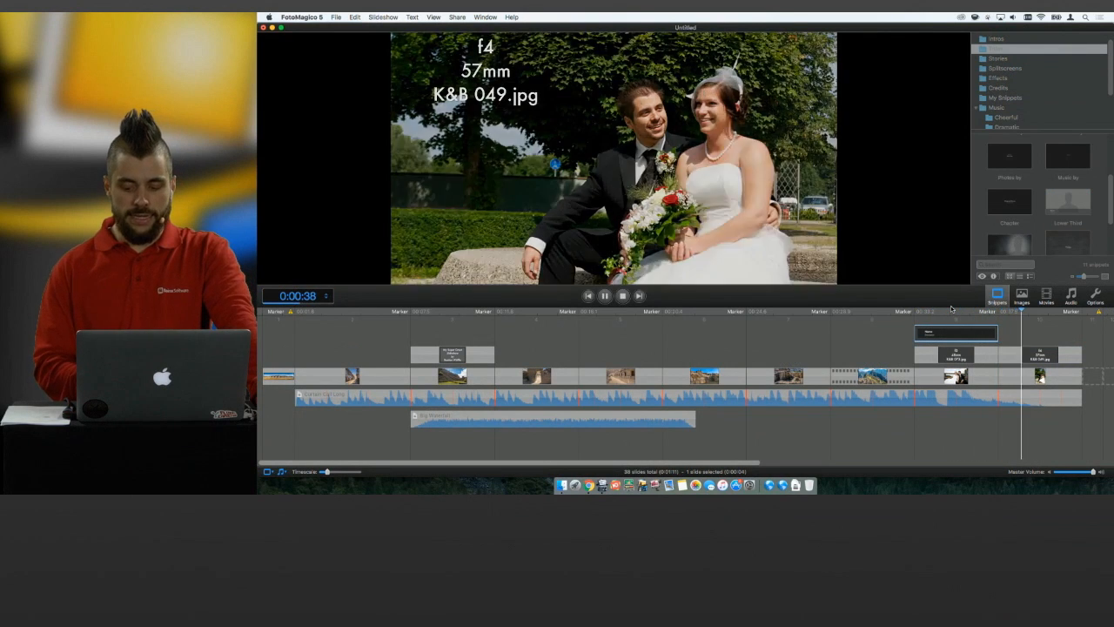
{"action": "key", "text": "space"}
{"action": "key", "text": "space"}
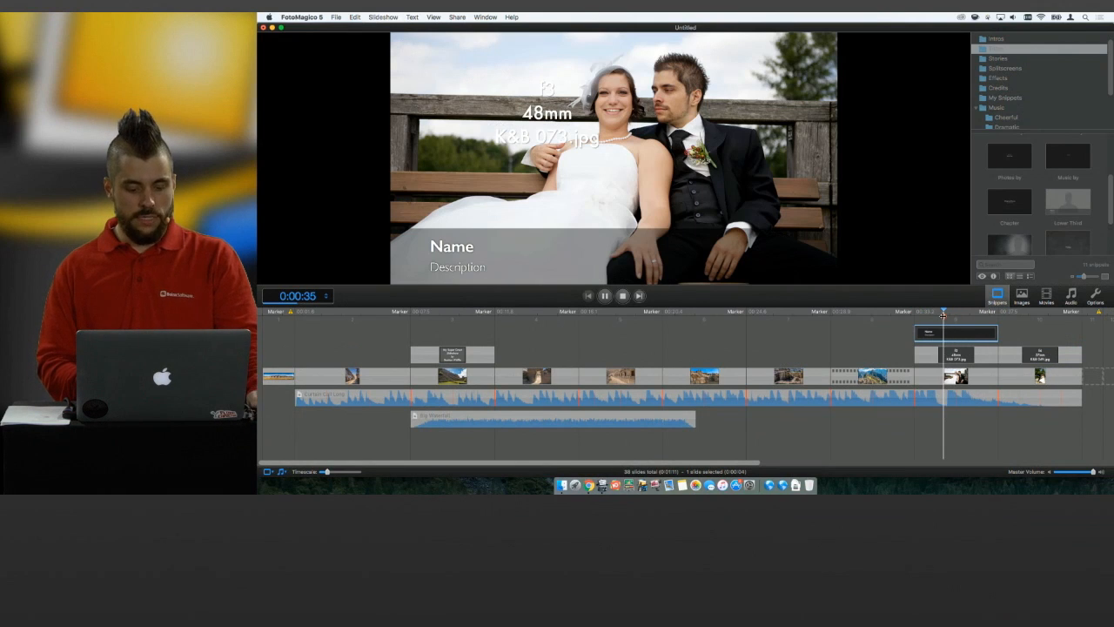
{"action": "key", "text": "Escape"}
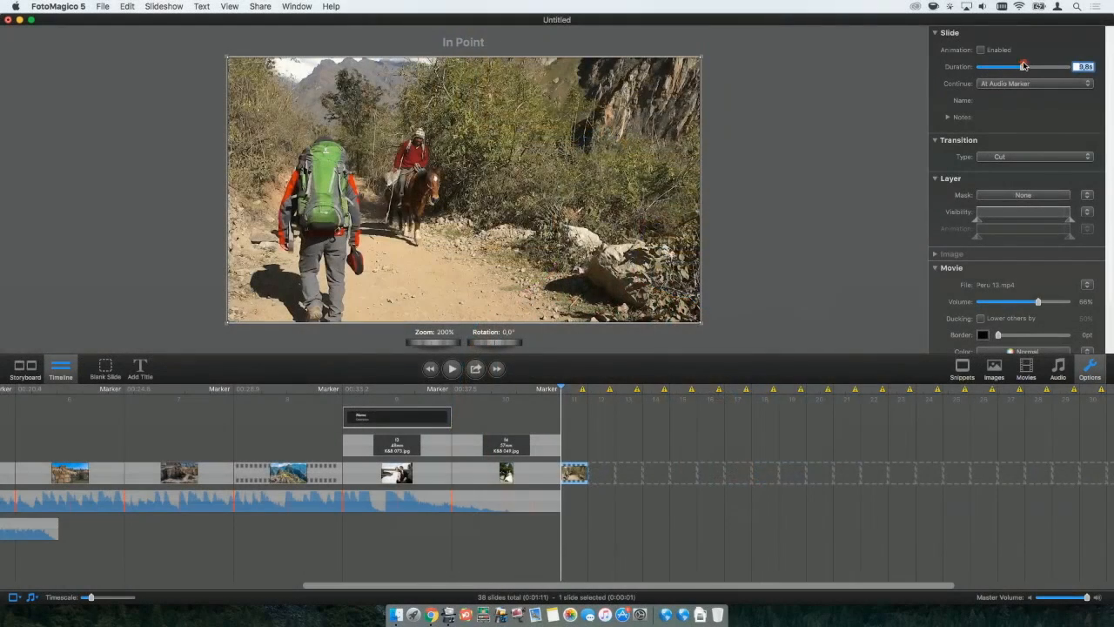
Set the Peru 13 movie slide's duration to 12.1 s, and split the clip during playback at about 0:00:49.
{"action": "left_click_drag", "start_coordinate": [1023, 66], "coordinate": [1027, 66]}
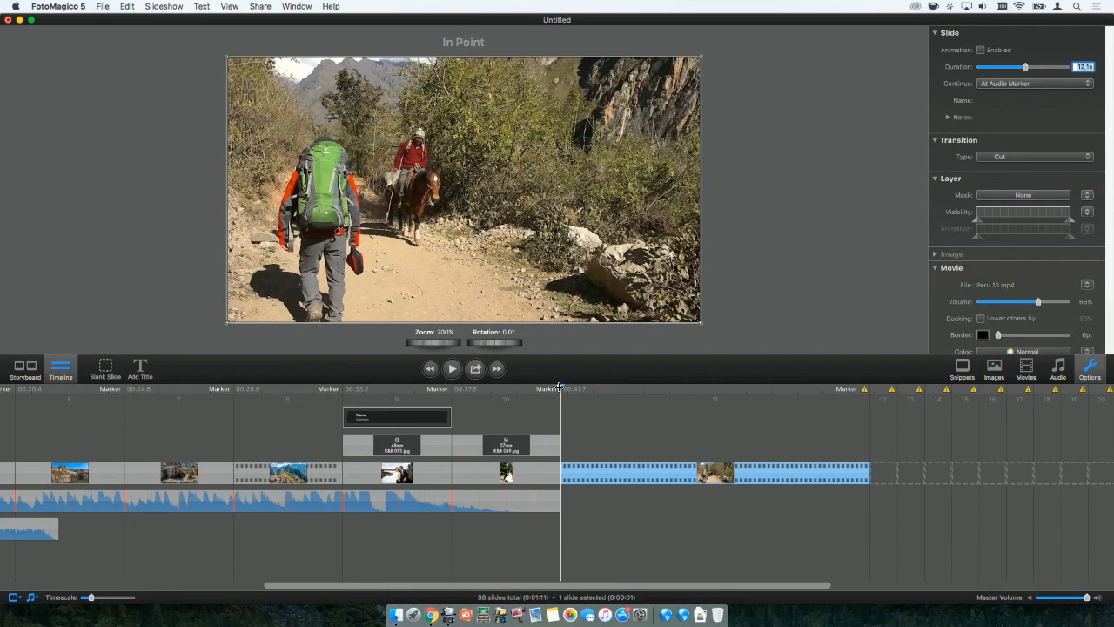
{"action": "key", "text": "space"}
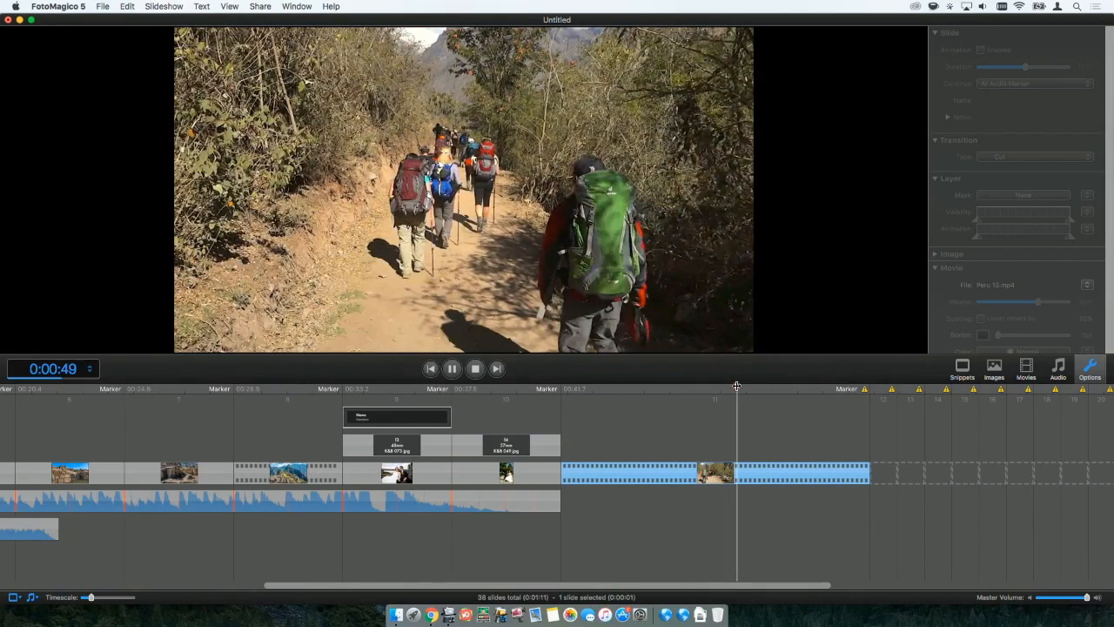
{"action": "key", "text": "super+b"}
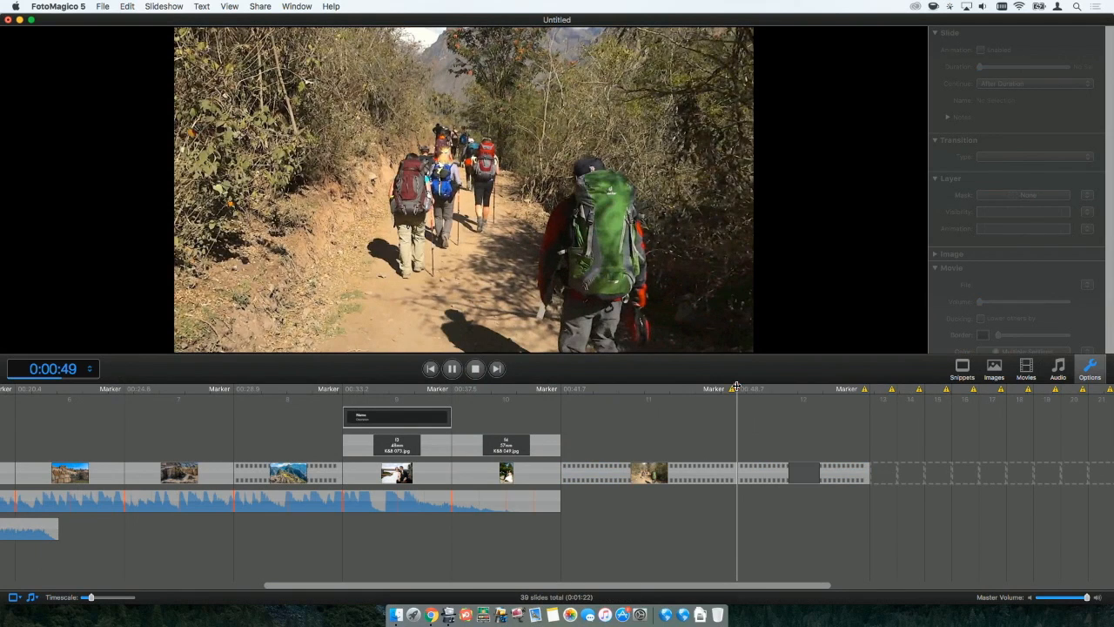
Delete the second part of the split Peru 13 movie, keeping the first part as the eleventh slide.
{"action": "left_click", "coordinate": [719, 480]}
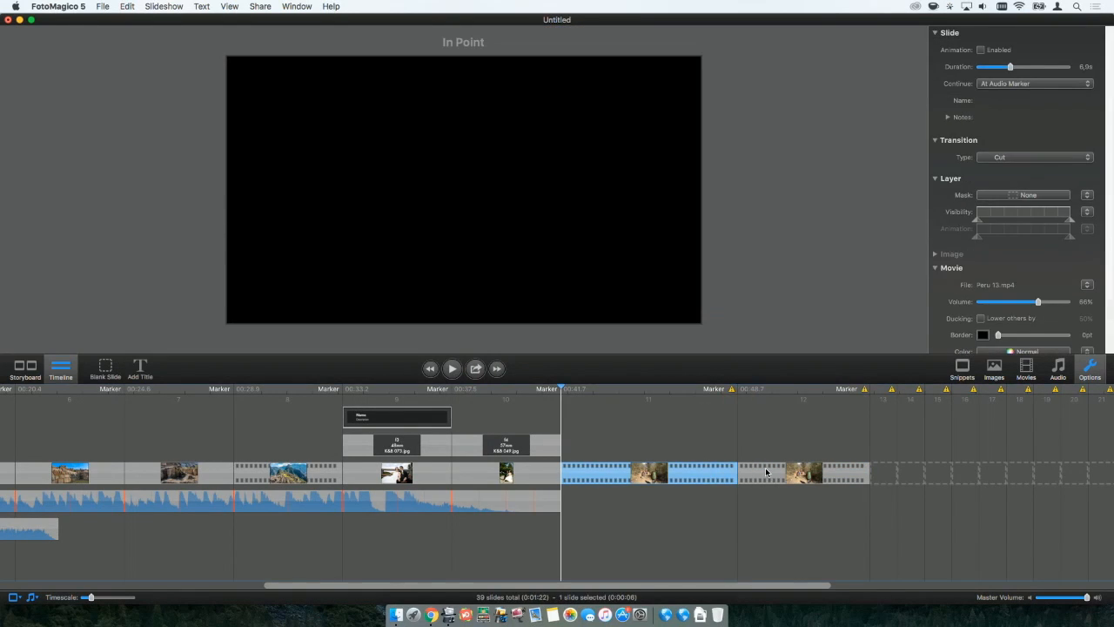
{"action": "left_click", "coordinate": [766, 473]}
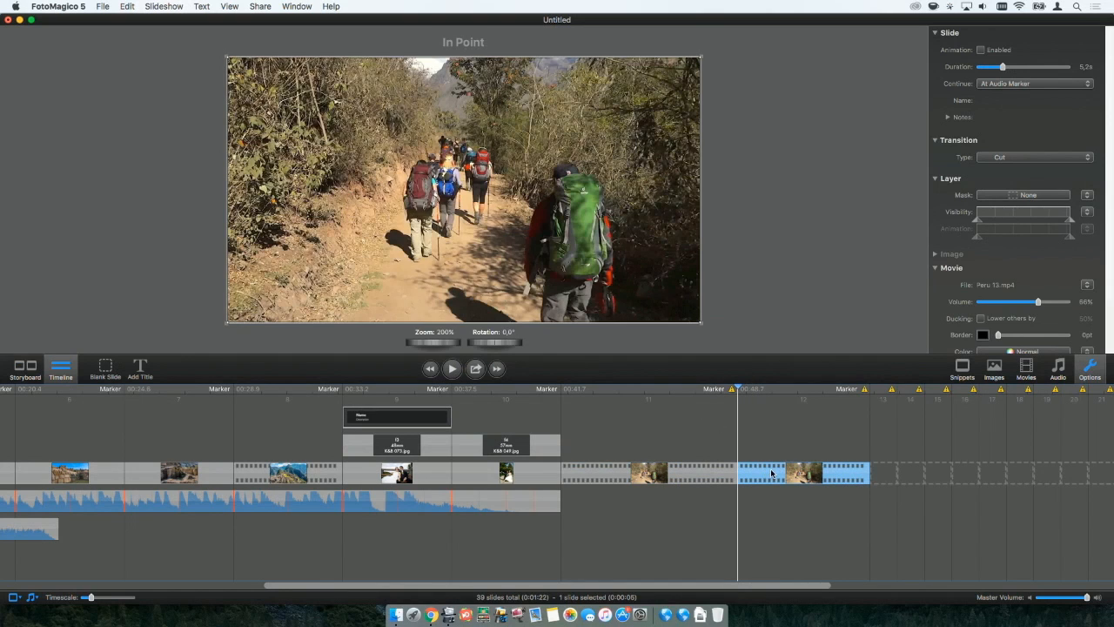
{"action": "key", "text": "Delete"}
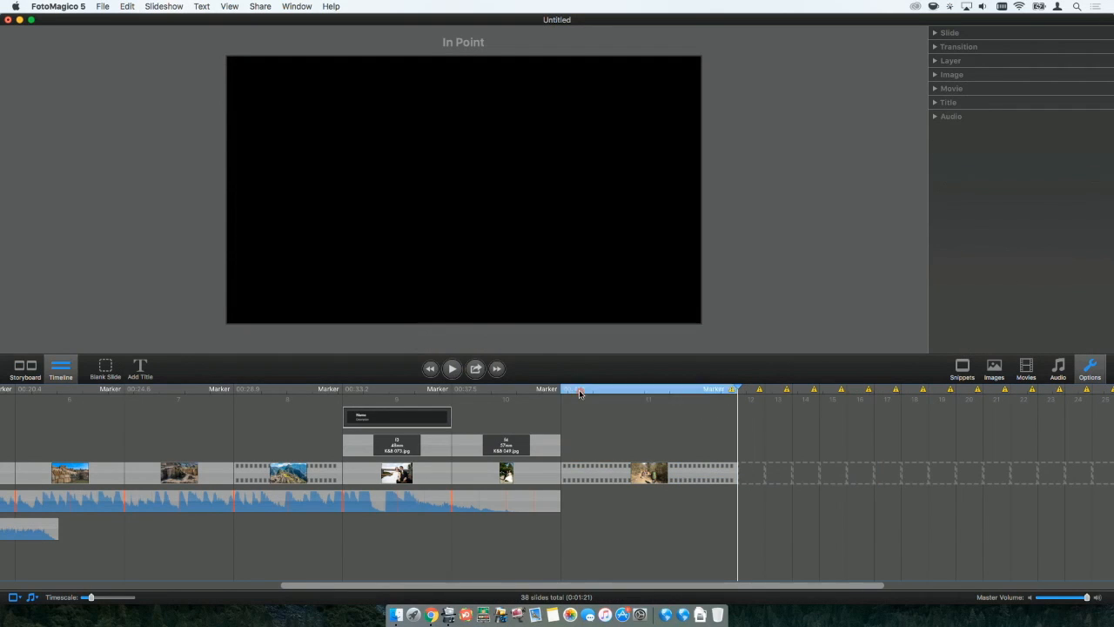
Play the remaining Peru 13 clip, split it at about 0:00:43, and delete the short part before the split.
{"action": "left_click", "coordinate": [578, 394]}
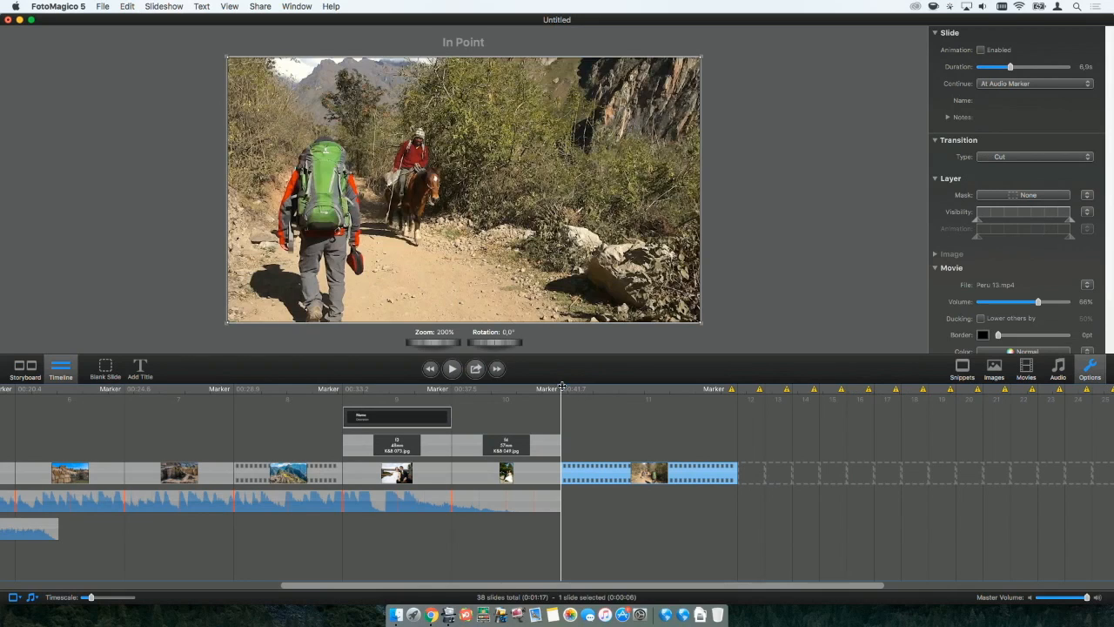
{"action": "key", "text": "space"}
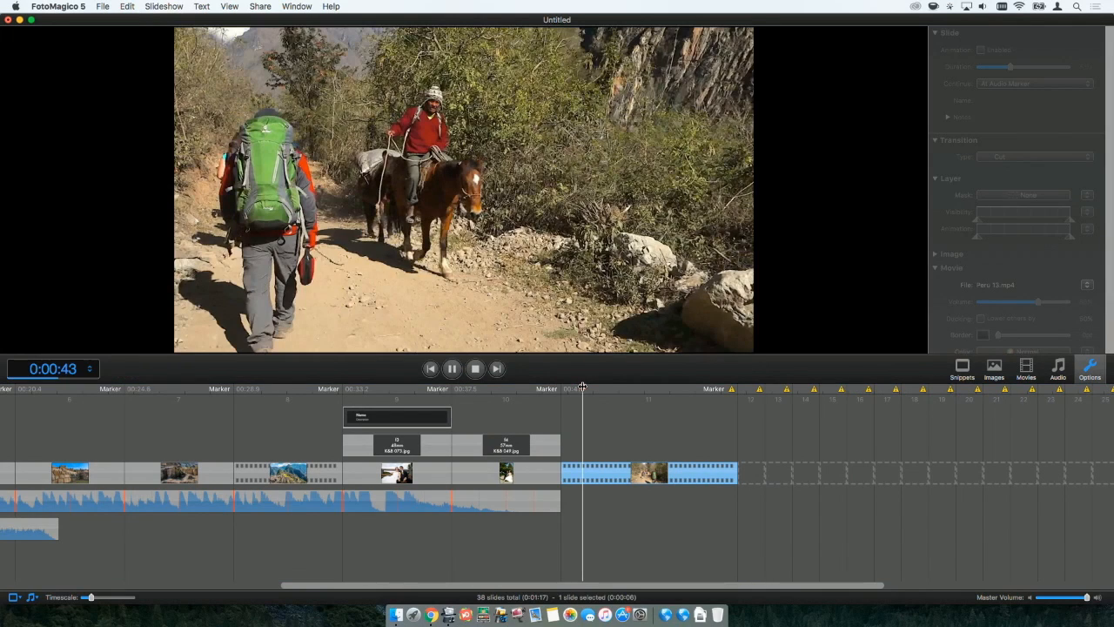
{"action": "left_click_drag", "start_coordinate": [586, 385], "coordinate": [587, 386]}
{"action": "key", "text": "super+b"}
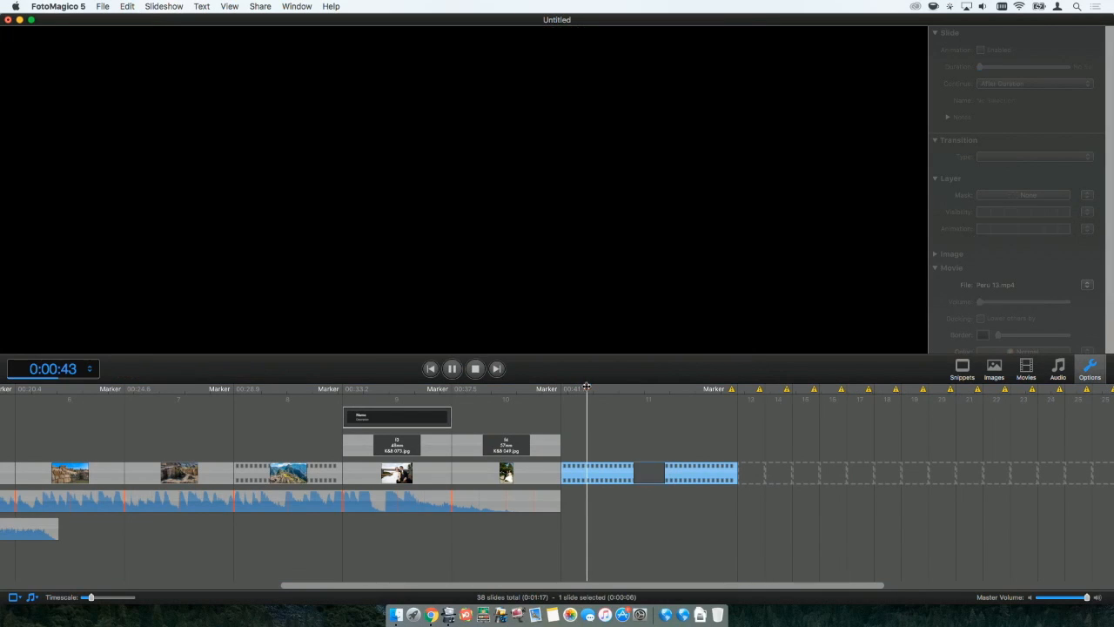
{"action": "key", "text": "Escape"}
{"action": "left_click", "coordinate": [573, 472]}
{"action": "key", "text": "Delete"}
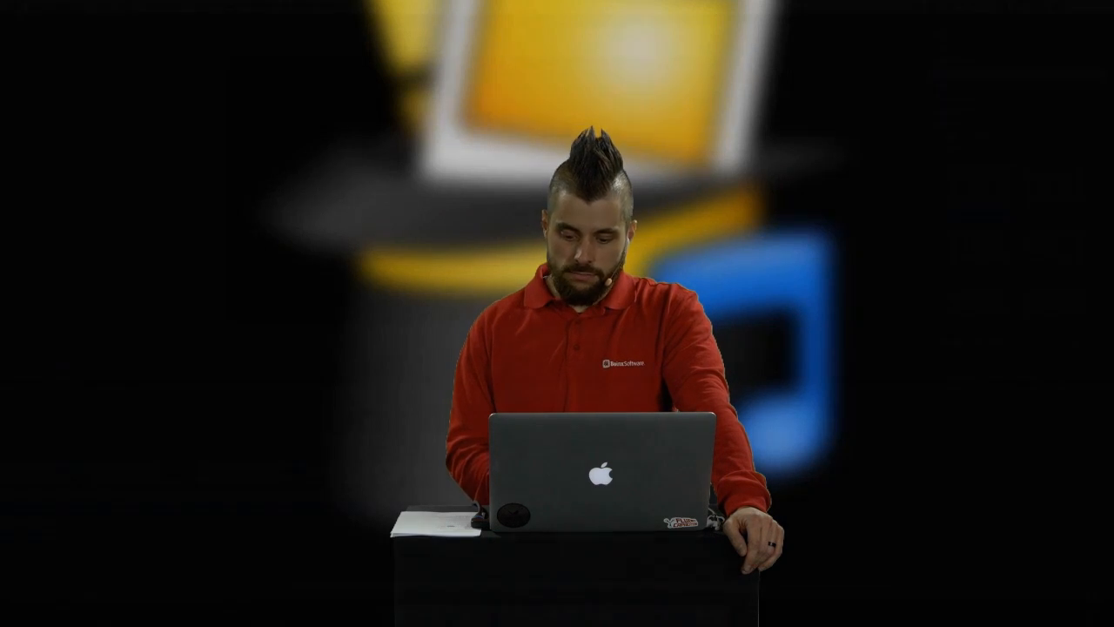
Place the "2 vertical" split-screen snippet on the twelfth slide and set its duration to 5.0 s.
{"action": "left_click_drag", "start_coordinate": [721, 451], "coordinate": [724, 451]}
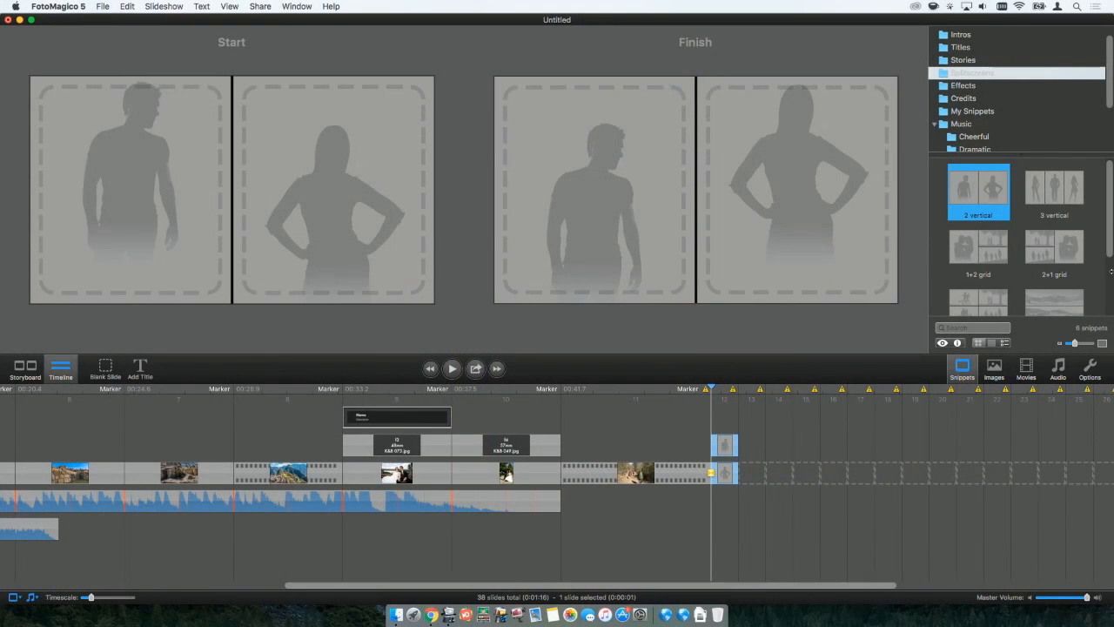
{"action": "left_click", "coordinate": [1089, 374]}
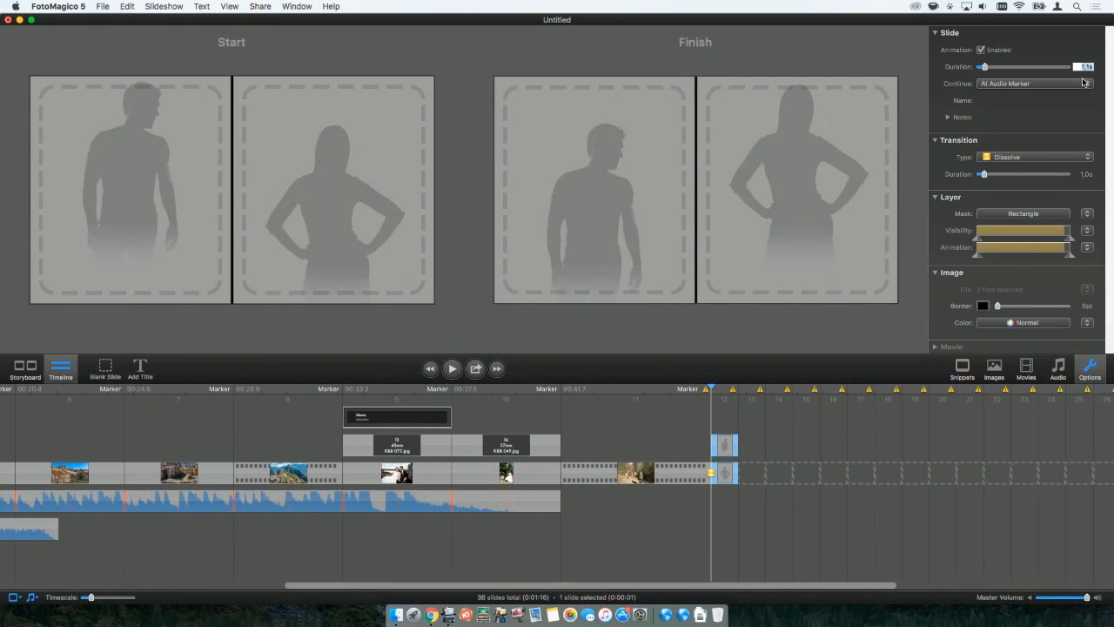
{"action": "key", "text": "Return"}
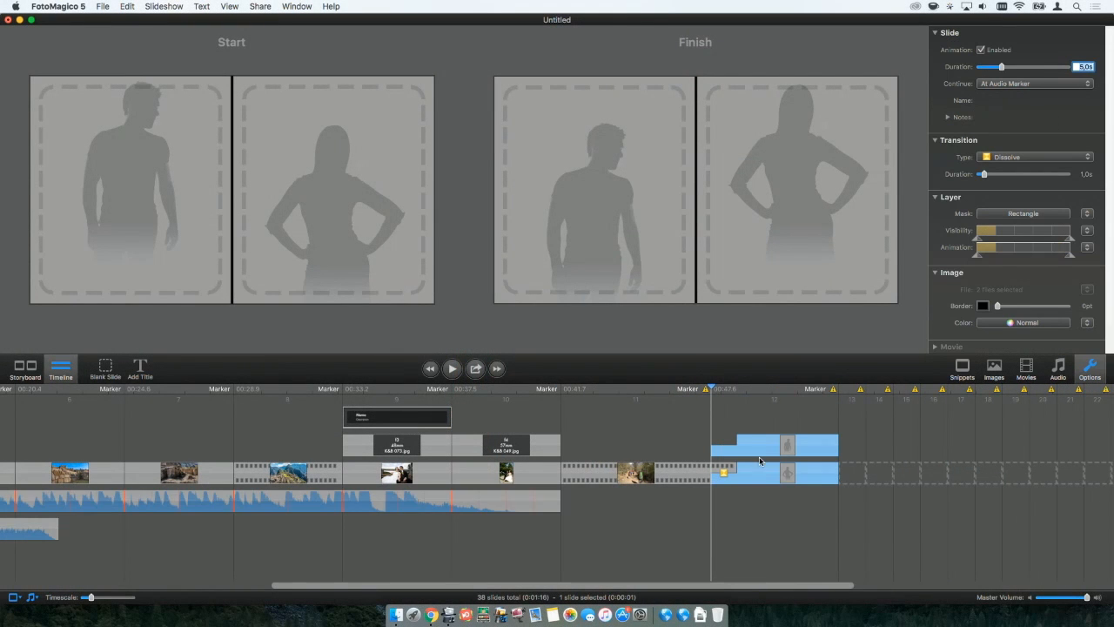
Fill the split screen's right half with the Peru 13 movie and its left half with Peru 16, and preview the slide.
{"action": "left_click", "coordinate": [1026, 368]}
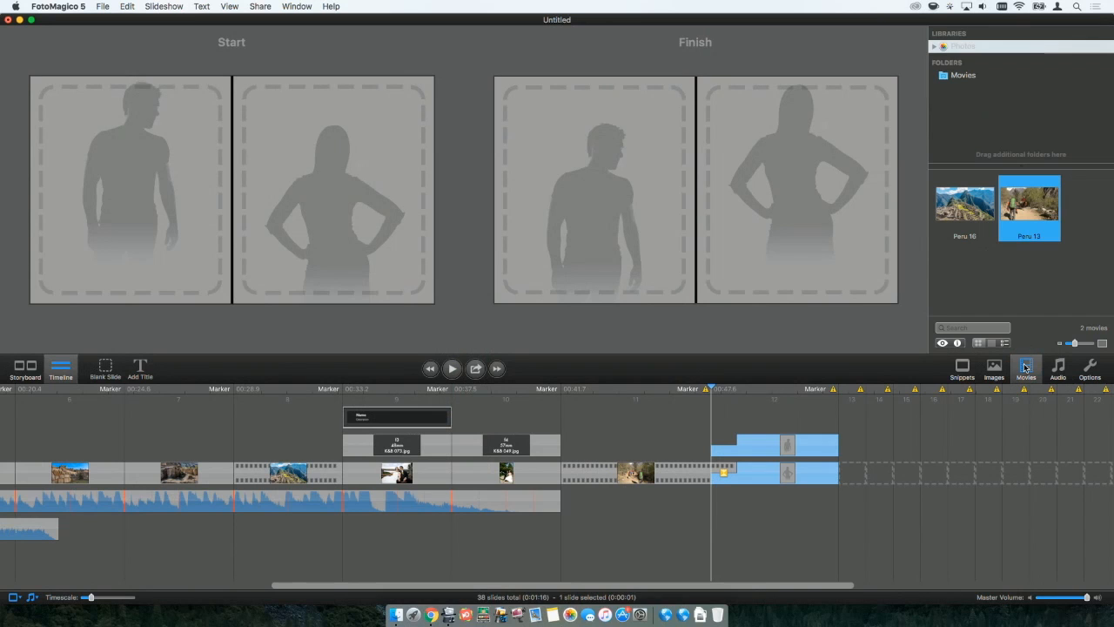
{"action": "left_click_drag", "start_coordinate": [1022, 190], "coordinate": [788, 187]}
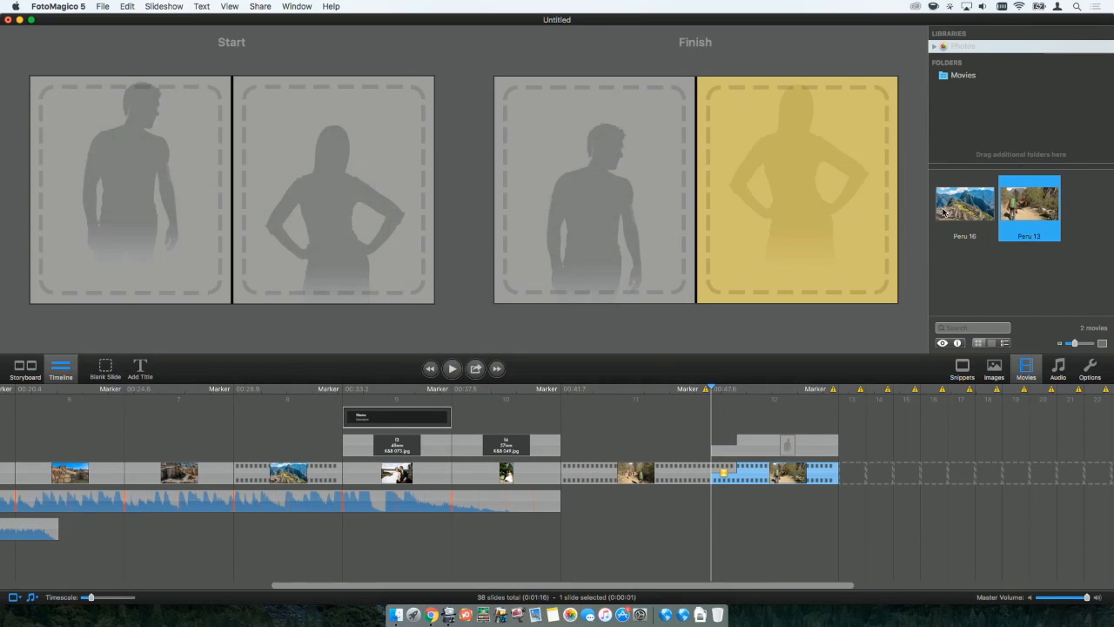
{"action": "left_click_drag", "start_coordinate": [969, 214], "coordinate": [577, 211]}
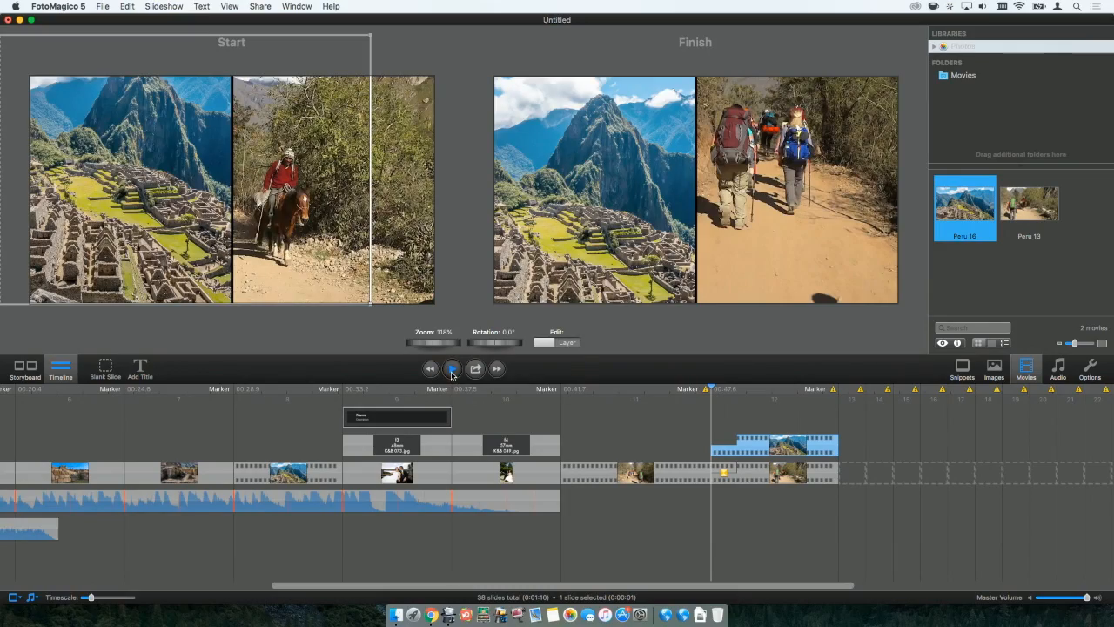
{"action": "left_click", "coordinate": [452, 369]}
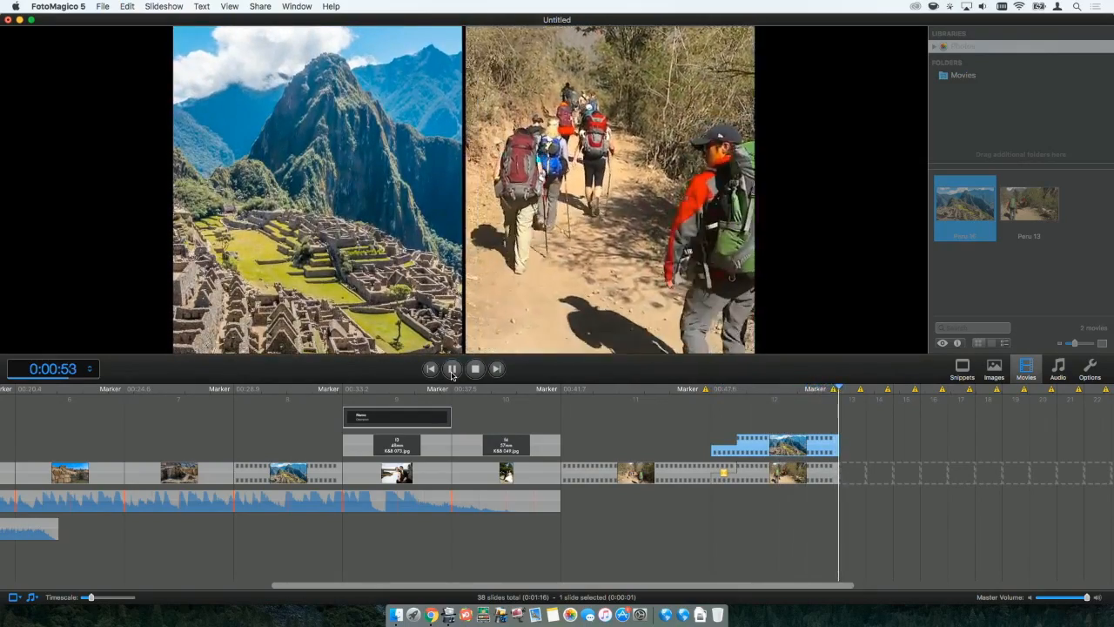
{"action": "left_click", "coordinate": [476, 369]}
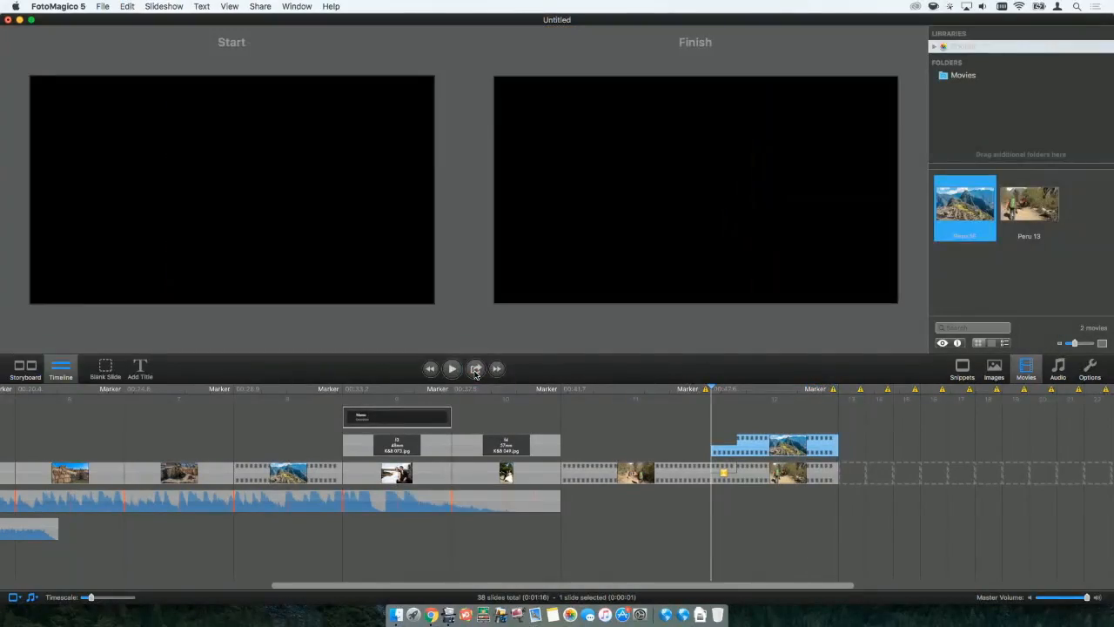